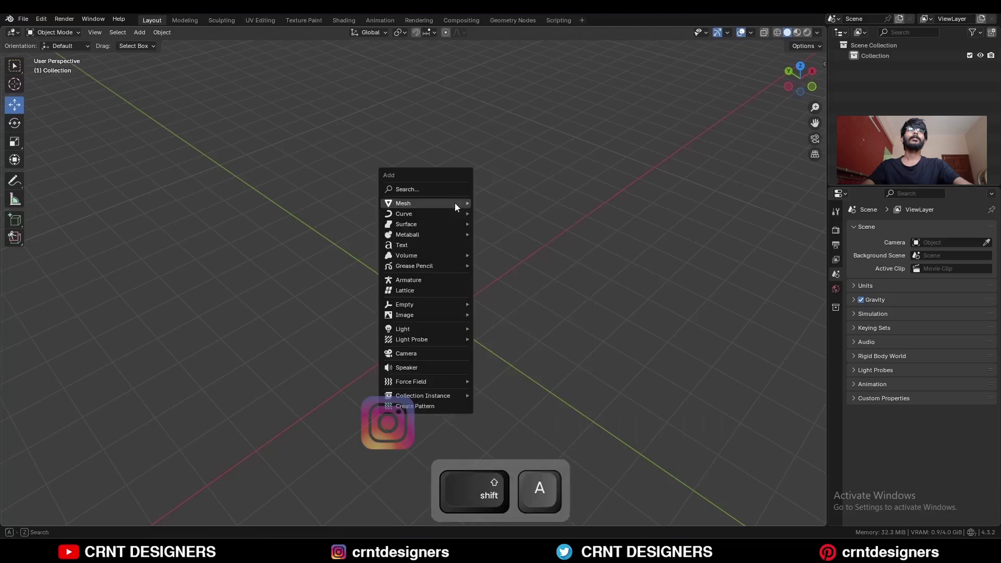
- Add a cylinder mesh and move it up 1 m along Z in front view
{"action": "mouse_move", "coordinate": [456, 203]}
{"action": "left_click", "coordinate": [523, 255]}
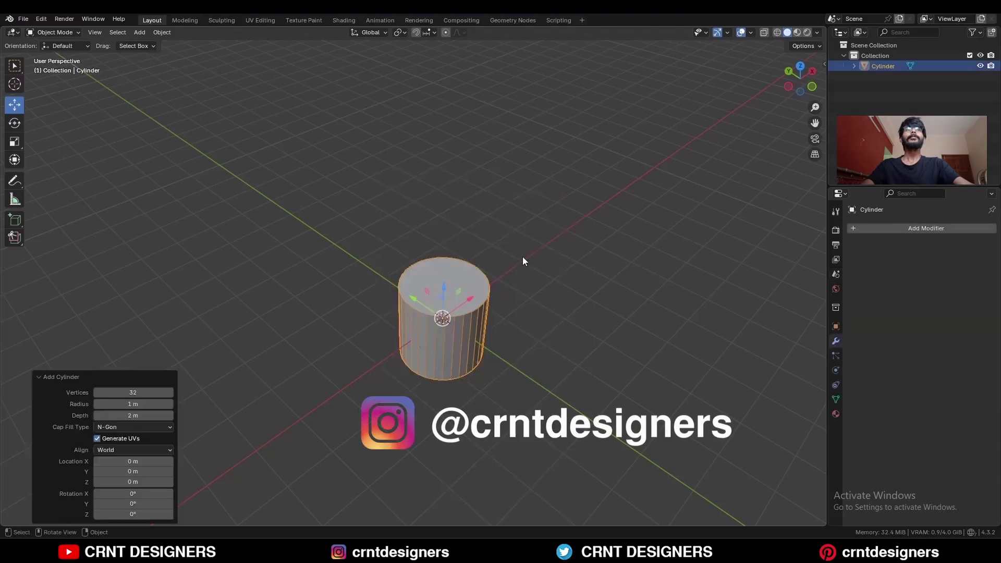
{"action": "left_click", "coordinate": [810, 86]}
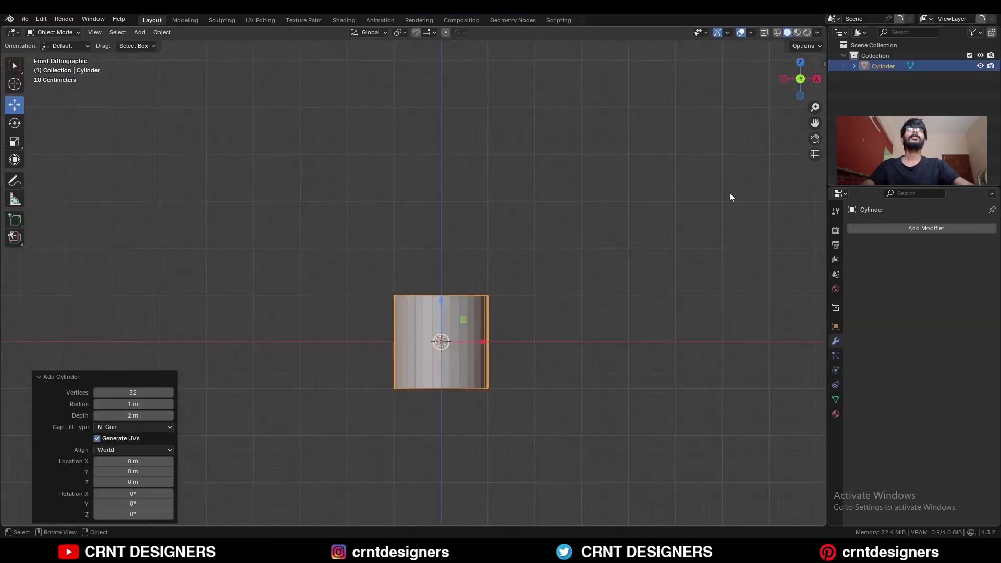
{"action": "middle_click_drag", "start_coordinate": [521, 498], "coordinate": [522, 374], "text": "ctrl"}
{"action": "middle_click_drag", "start_coordinate": [469, 401], "coordinate": [456, 310], "text": "shift"}
{"action": "key", "text": "g"}
{"action": "key", "text": "z"}
{"action": "key", "text": "1"}
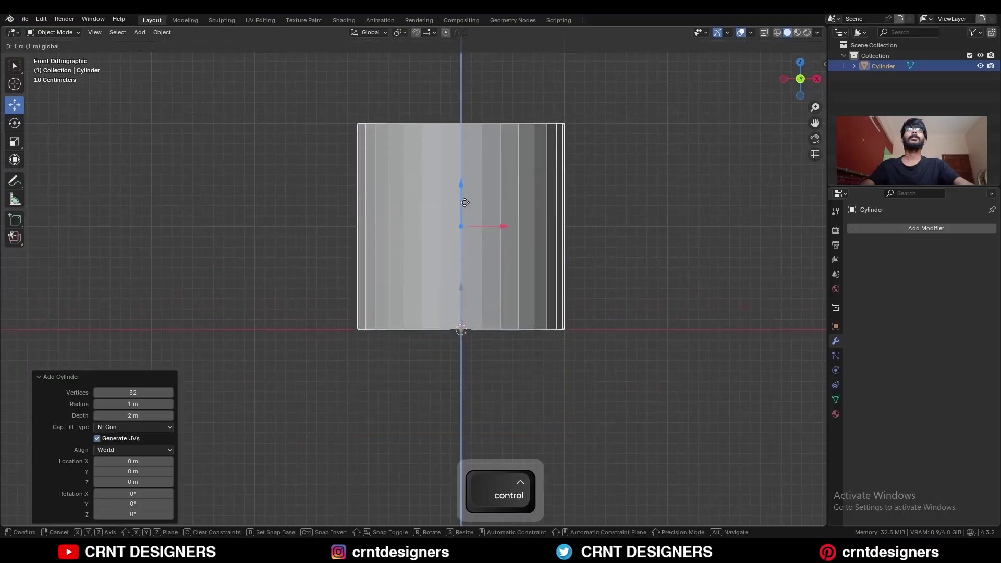
{"action": "key", "text": "Return"}
- Scale the cylinder to 0.6 along X and Y, leaving Z locked
{"action": "scroll", "coordinate": [496, 214], "scroll_direction": "up", "scroll_amount": 3, "text": "shift"}
{"action": "key", "text": "s"}
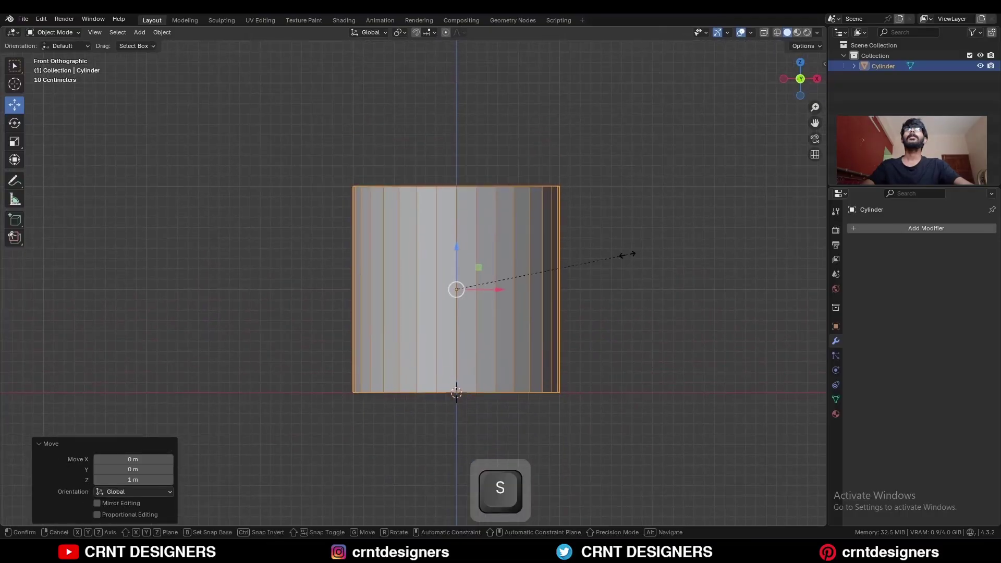
{"action": "key", "text": "shift+z"}
{"action": "key", "text": "ctrl"}
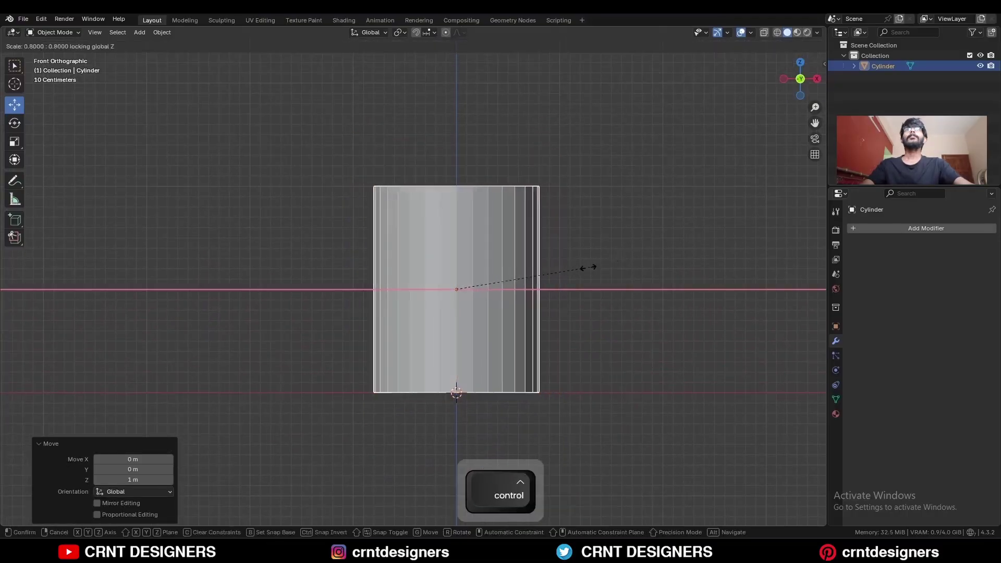
{"action": "left_click", "coordinate": [558, 277]}
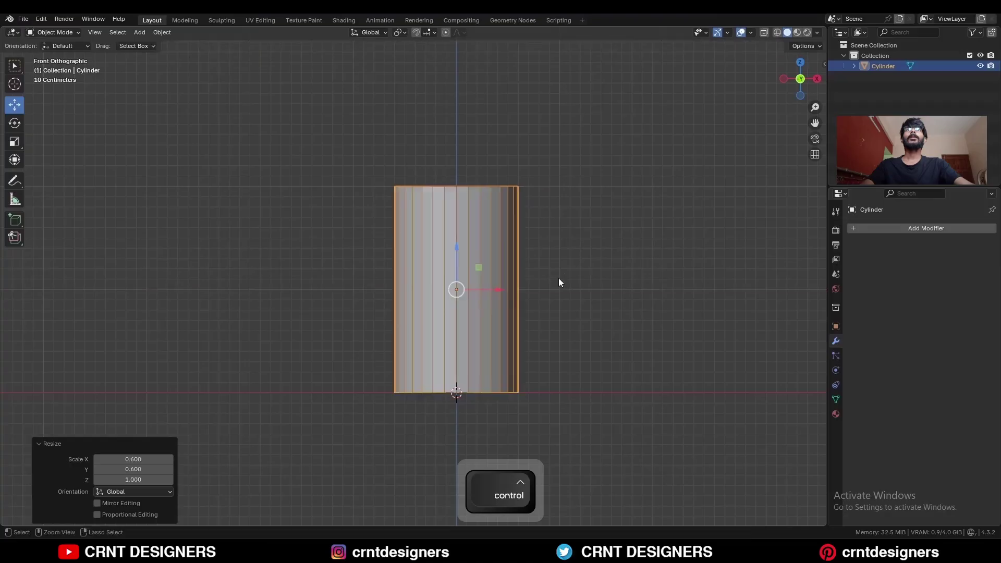
- Scale the cylinder's top edge ring to 0.7 in Edit Mode to taper the body
{"action": "scroll", "coordinate": [565, 268], "scroll_direction": "up", "scroll_amount": 1}
{"action": "key", "text": "Tab"}
{"action": "key", "text": "alt+z"}
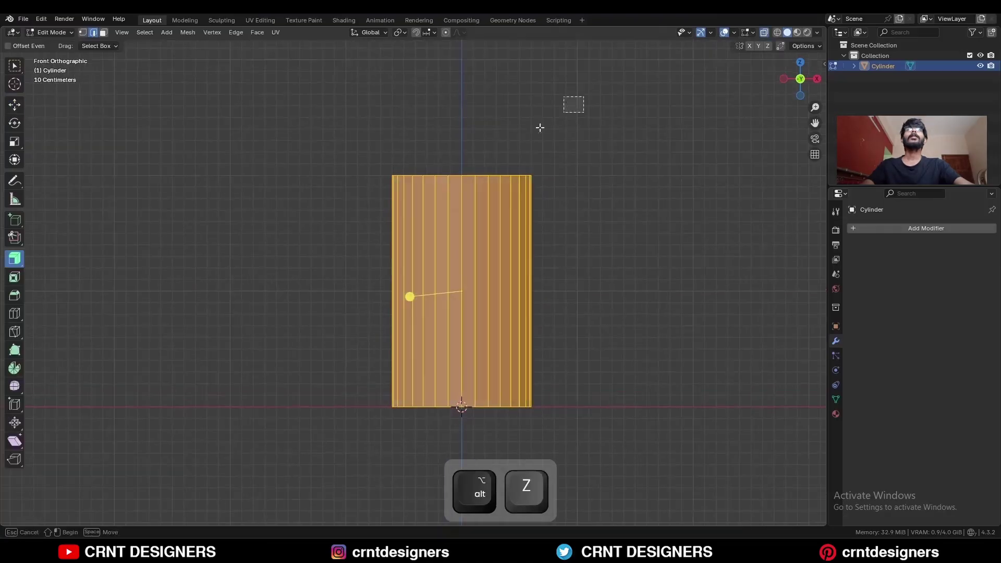
{"action": "left_click_drag", "start_coordinate": [579, 99], "coordinate": [367, 224]}
{"action": "key", "text": "s"}
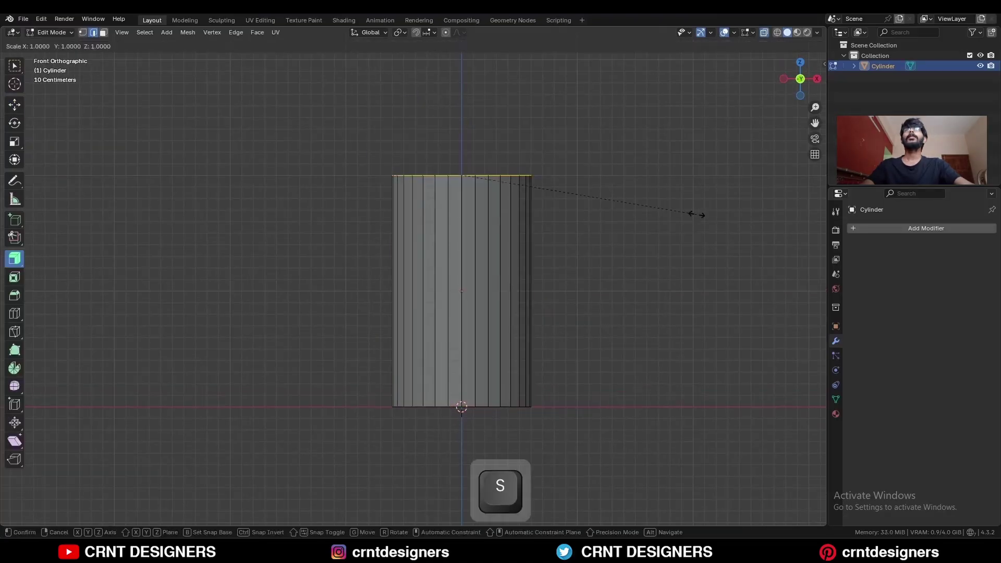
{"action": "key", "text": "ctrl"}
{"action": "left_click", "coordinate": [612, 208]}
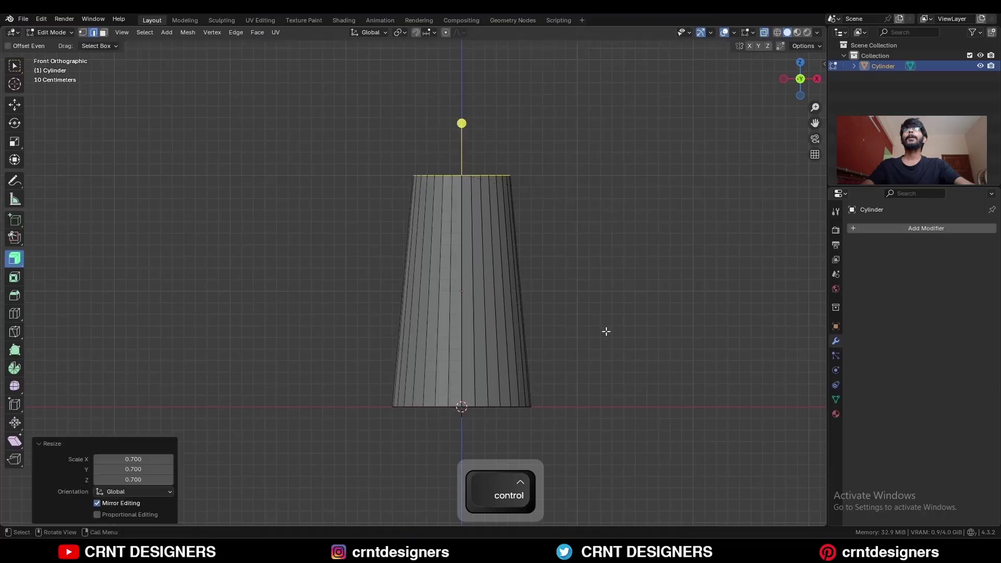
- Scale up the cylinder's bottom edge loop to widen the base
{"action": "left_click", "coordinate": [528, 406], "text": "alt"}
{"action": "key", "text": "s"}
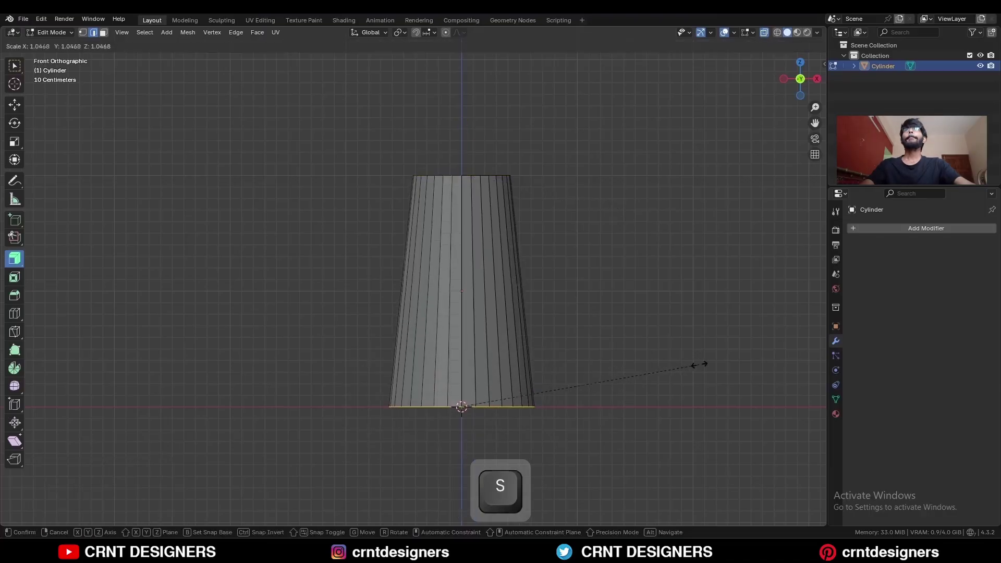
{"action": "key", "text": "ctrl"}
{"action": "left_click", "coordinate": [744, 367]}
{"action": "key", "text": "ctrl+z"}
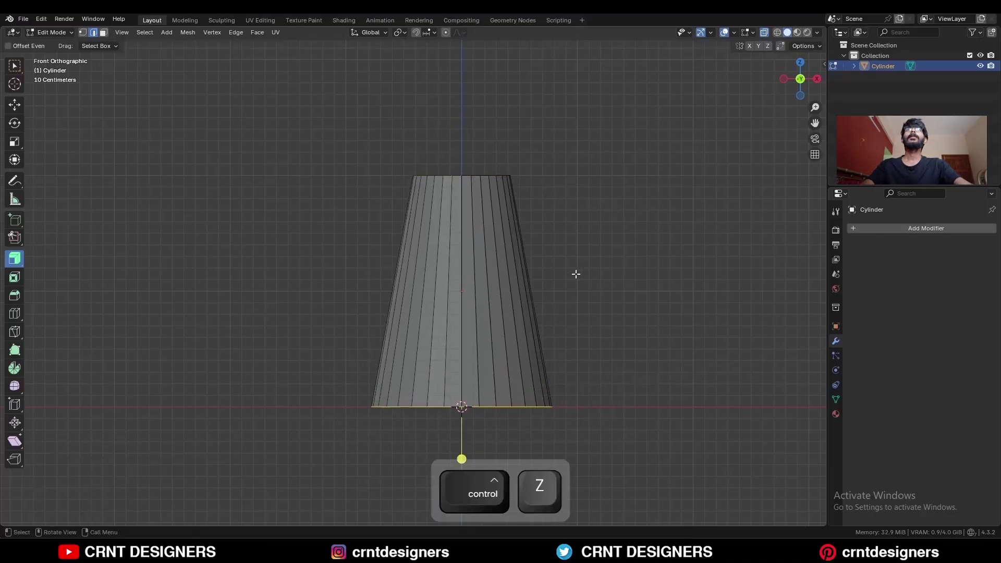
- Add one centered horizontal loop cut around the tapered body
{"action": "key", "text": "ctrl+r"}
{"action": "left_click", "coordinate": [540, 283]}
{"action": "right_click", "coordinate": [559, 198]}
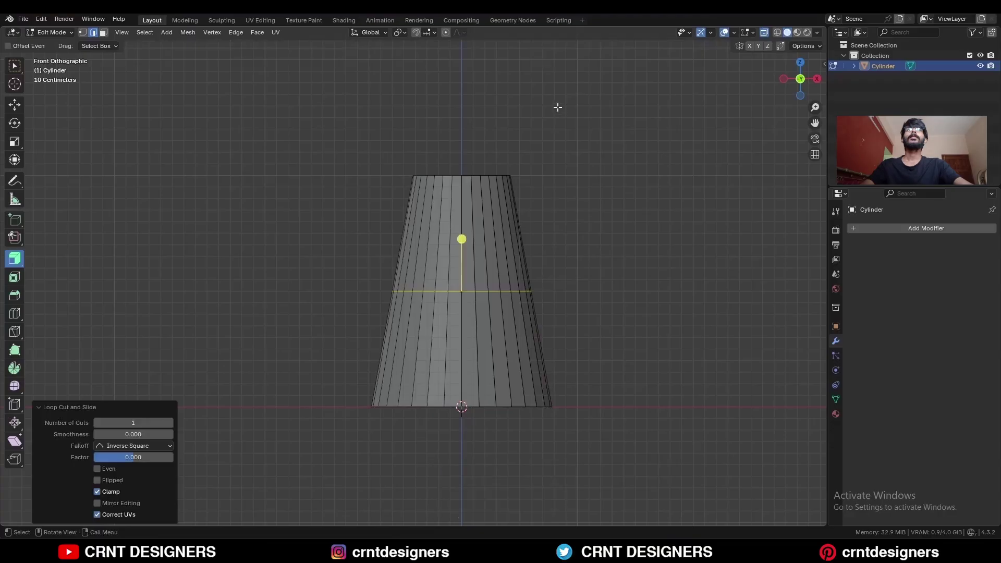
- Lower the top face to just above the middle loop and extrude it upward 0.7 m
{"action": "left_click_drag", "start_coordinate": [559, 107], "coordinate": [400, 228]}
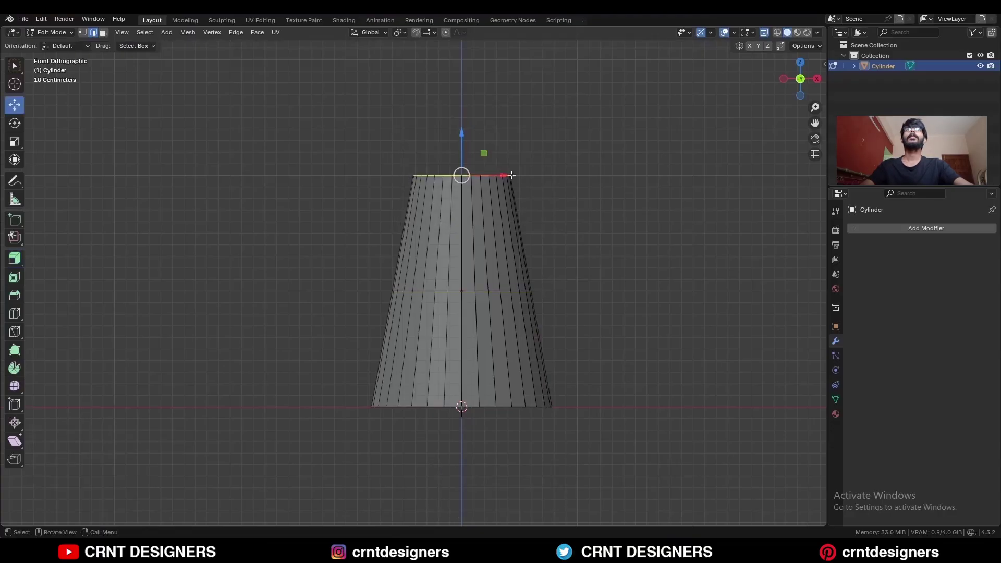
{"action": "left_click_drag", "start_coordinate": [460, 138], "coordinate": [487, 217], "text": "ctrl"}
{"action": "key", "text": "e"}
{"action": "left_click", "coordinate": [476, 143]}
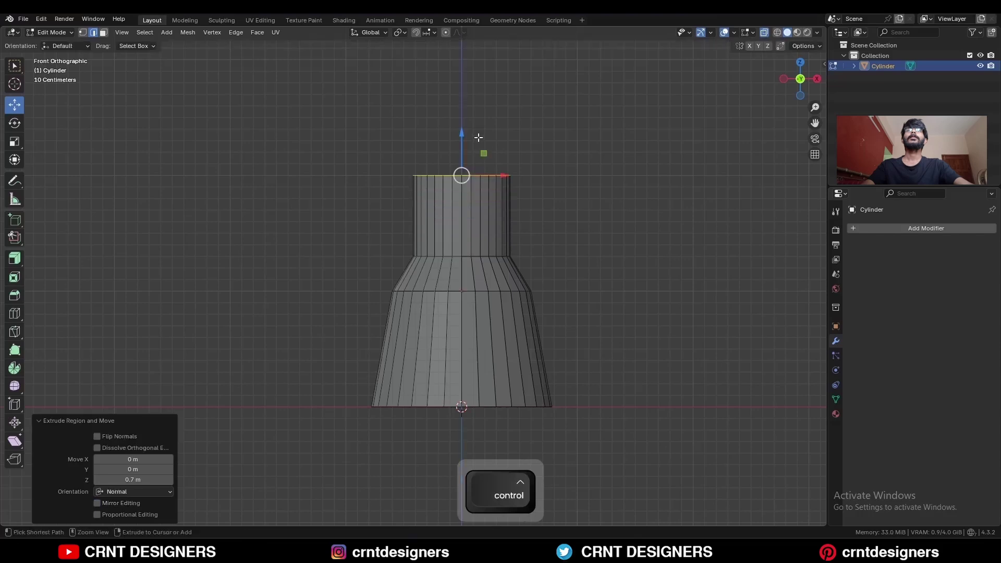
- Scale the extruded top face to 0.8 and lower the edge loop at the neck's base slightly
{"action": "key", "text": "s"}
{"action": "left_click", "coordinate": [581, 166], "text": "ctrl"}
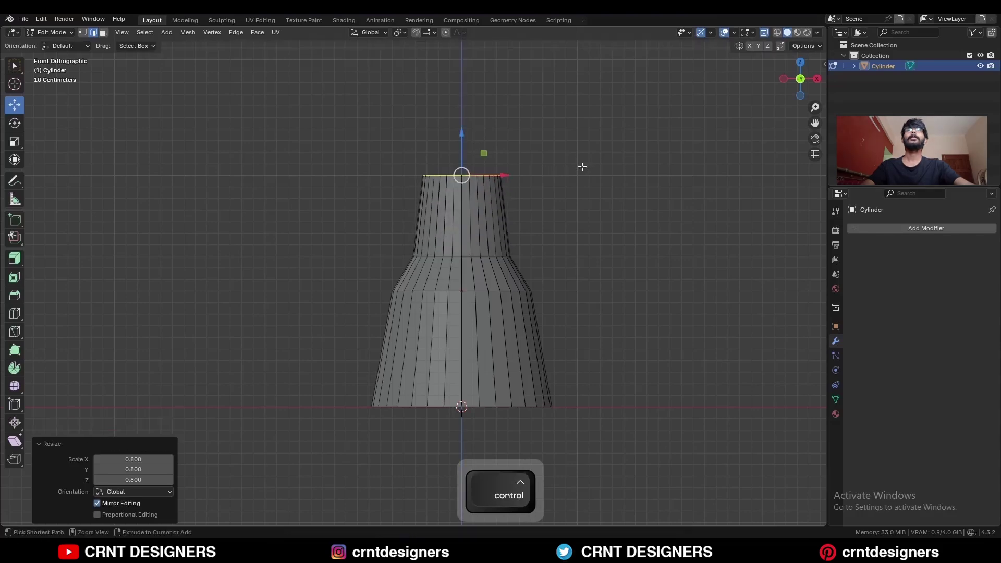
{"action": "middle_click_drag", "start_coordinate": [618, 280], "coordinate": [555, 237], "text": "ctrl"}
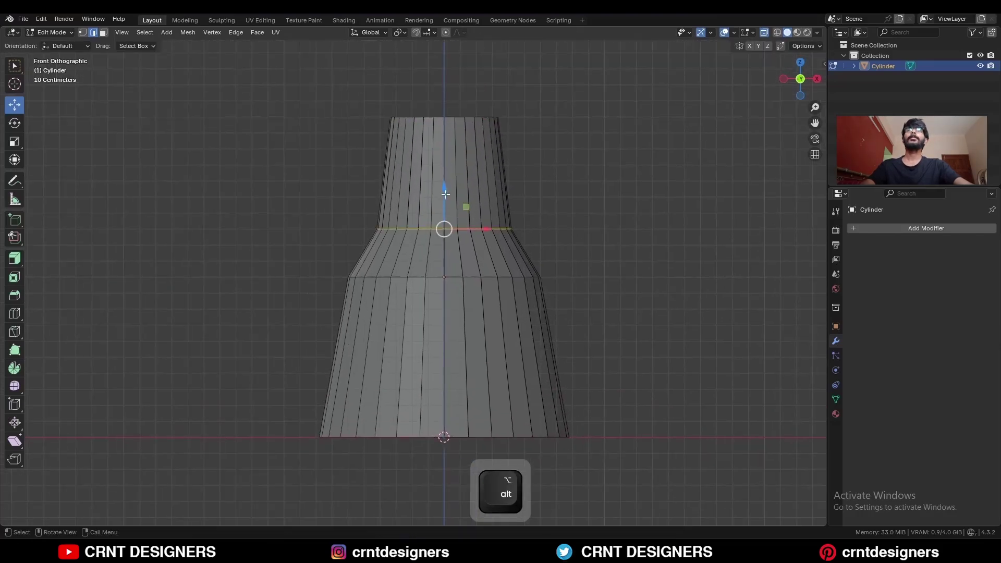
{"action": "left_click_drag", "start_coordinate": [445, 194], "coordinate": [443, 202]}
- Apply the cylinder's scale in Object Mode
{"action": "key", "text": "Tab"}
{"action": "key", "text": "ctrl+a"}
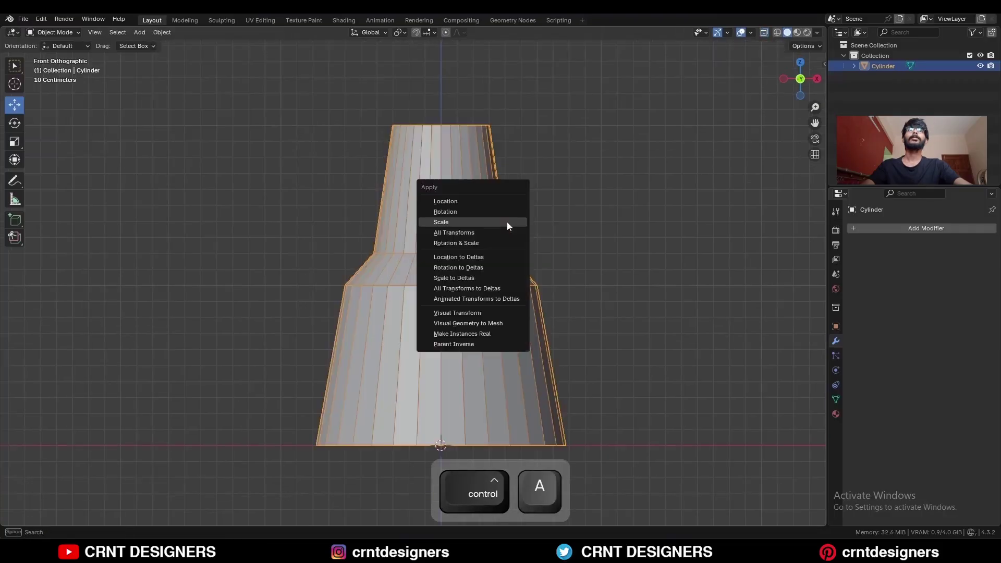
{"action": "left_click", "coordinate": [507, 221]}
- Bevel the edge loop at the neck's base with 4 segments and dissolve the original middle loop below it
{"action": "key", "text": "Tab"}
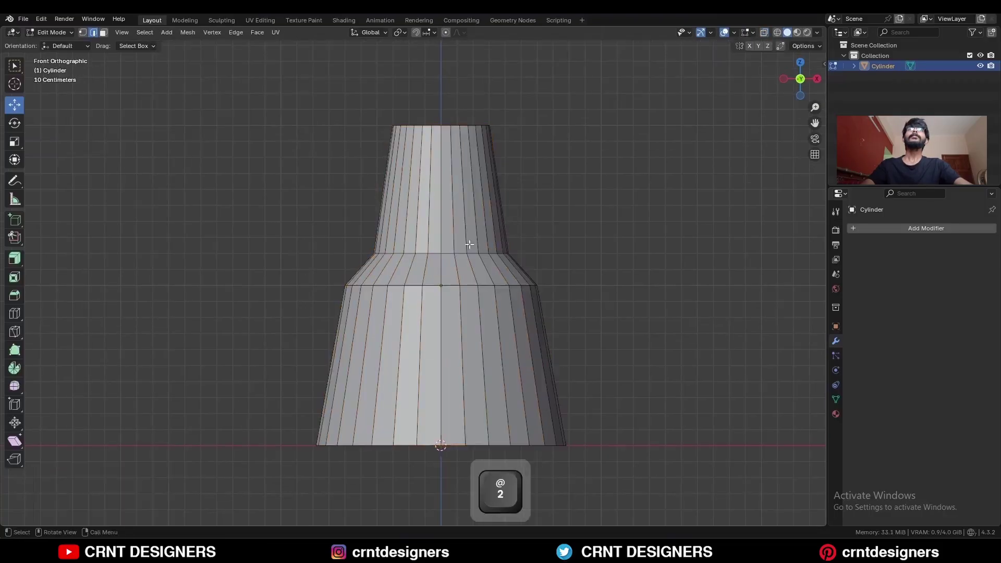
{"action": "key", "text": "ctrl+b"}
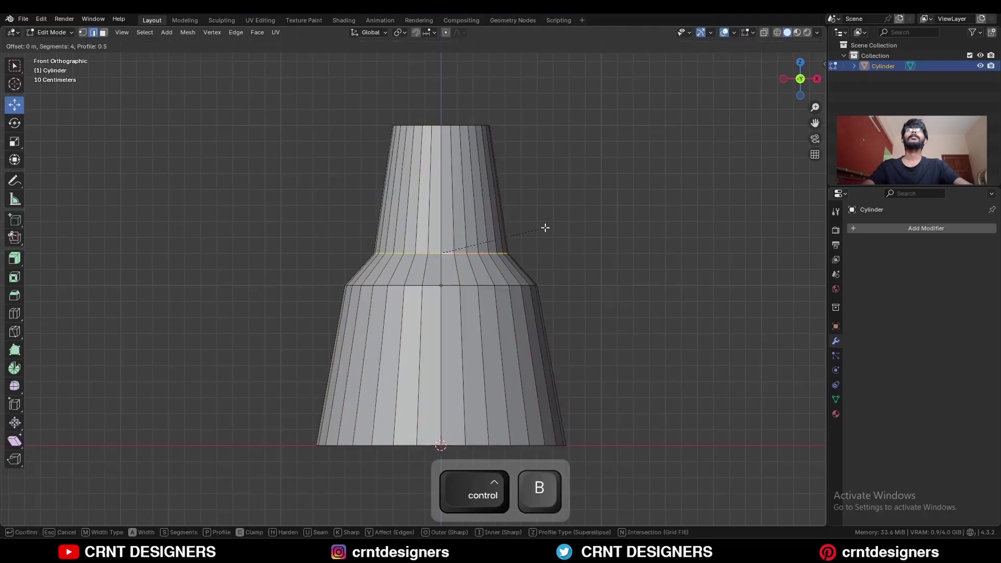
{"action": "left_click", "coordinate": [597, 245]}
{"action": "left_click", "coordinate": [499, 280]}
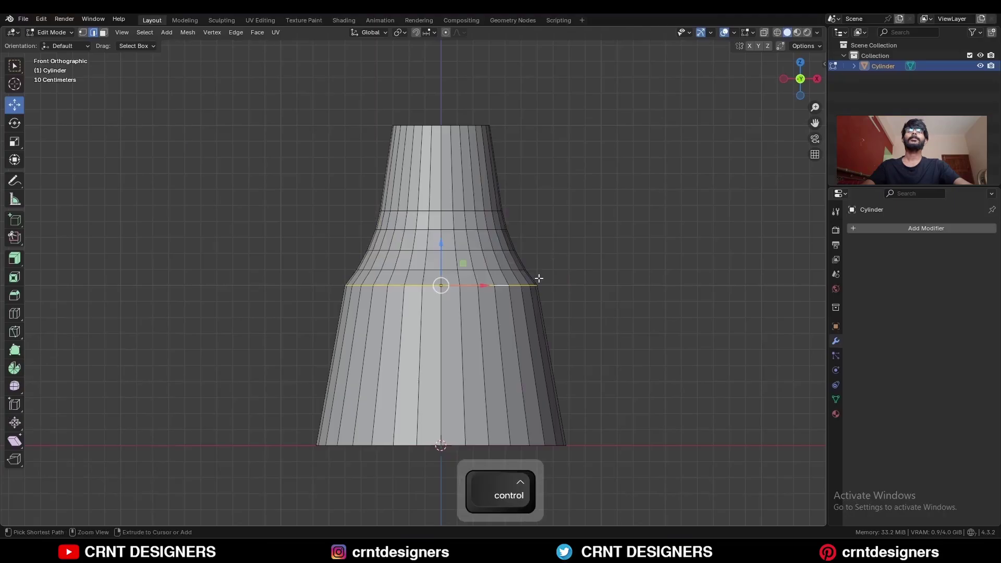
{"action": "key", "text": "ctrl+x"}
{"action": "left_click", "coordinate": [558, 265]}
- Extrude the front strip of neck and shoulder faces outward along their normals by 0.1 m
{"action": "middle_click_drag", "start_coordinate": [558, 265], "coordinate": [519, 273], "text": "shift"}
{"action": "key", "text": "3"}
{"action": "left_click_drag", "start_coordinate": [394, 198], "coordinate": [409, 219]}
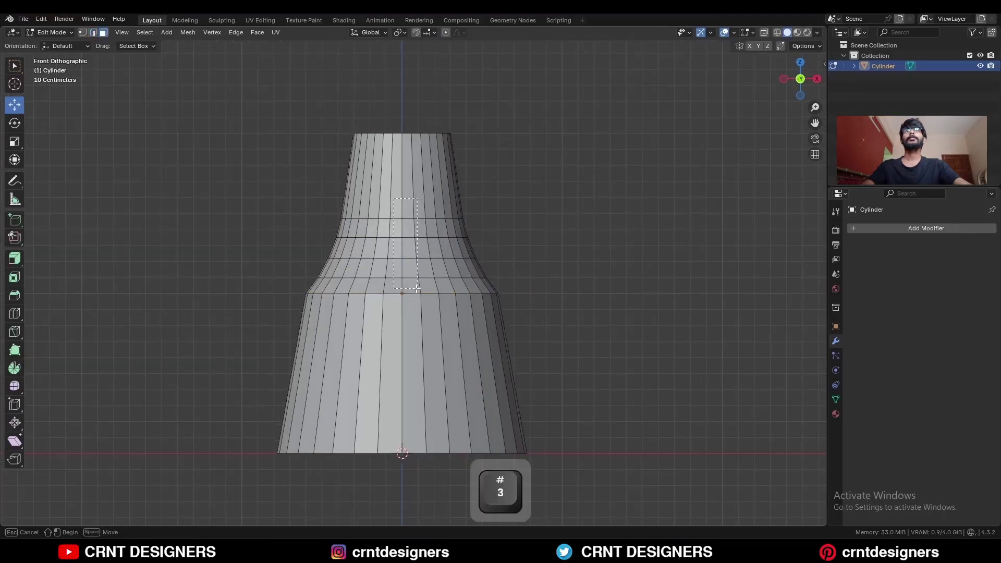
{"action": "left_click_drag", "start_coordinate": [417, 289], "coordinate": [417, 289]}
{"action": "middle_click_drag", "start_coordinate": [417, 288], "coordinate": [6, 263]}
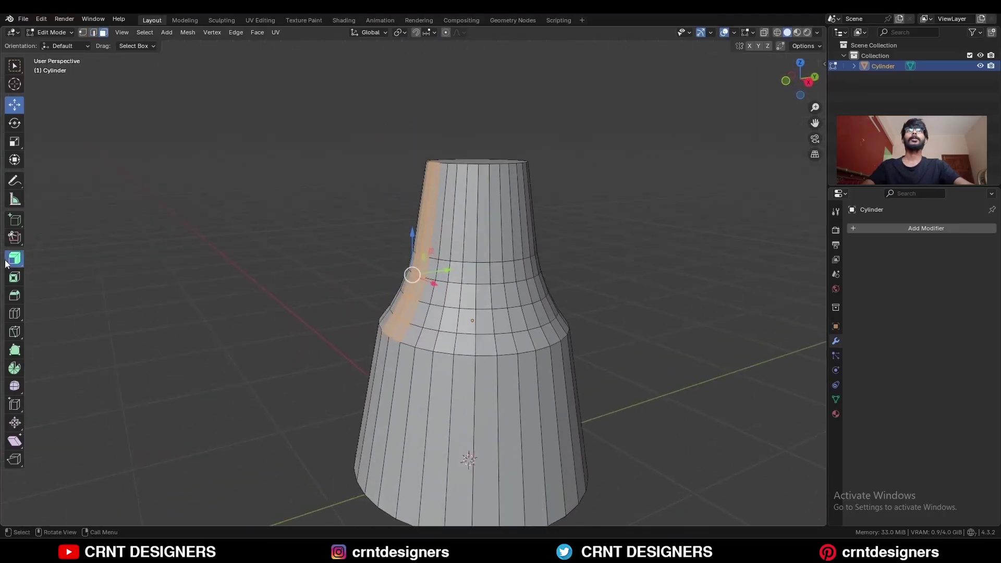
{"action": "left_click_drag", "start_coordinate": [374, 257], "coordinate": [352, 248]}
{"action": "key", "text": "KP_3"}
{"action": "left_click", "coordinate": [133, 480]}
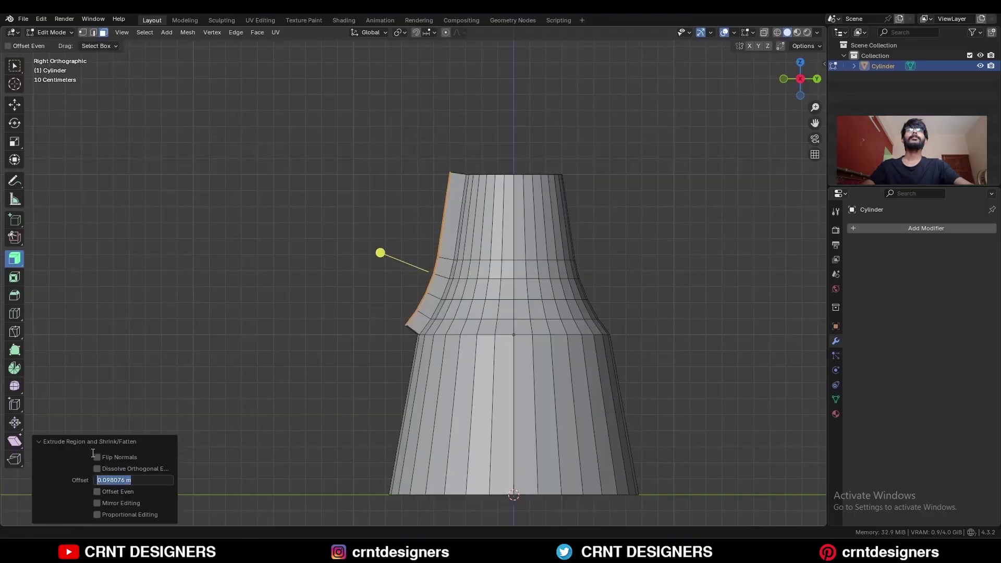
{"action": "type", "text": "0.1"}
{"action": "key", "text": "Return"}
- Flatten the extruded faces to scale 0 along Y and move them slightly outward along Y
{"action": "key", "text": "s"}
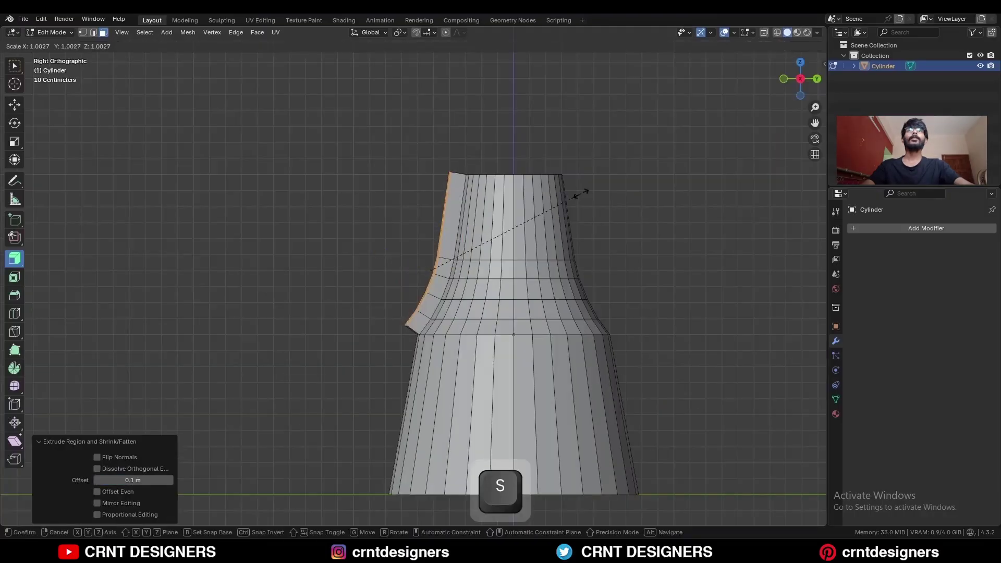
{"action": "key", "text": "y"}
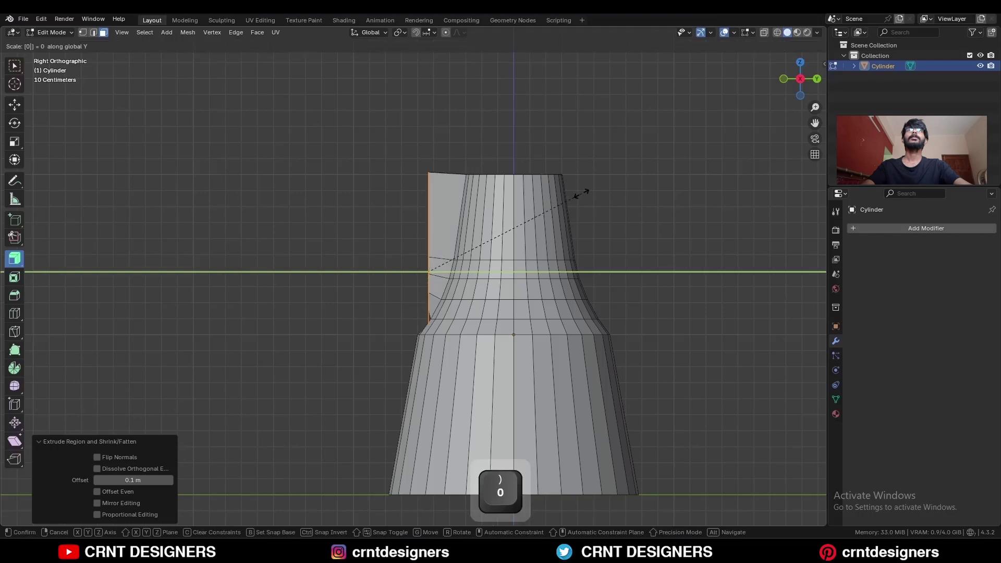
{"action": "key", "text": "Return"}
{"action": "key", "text": "g"}
{"action": "key", "text": "y"}
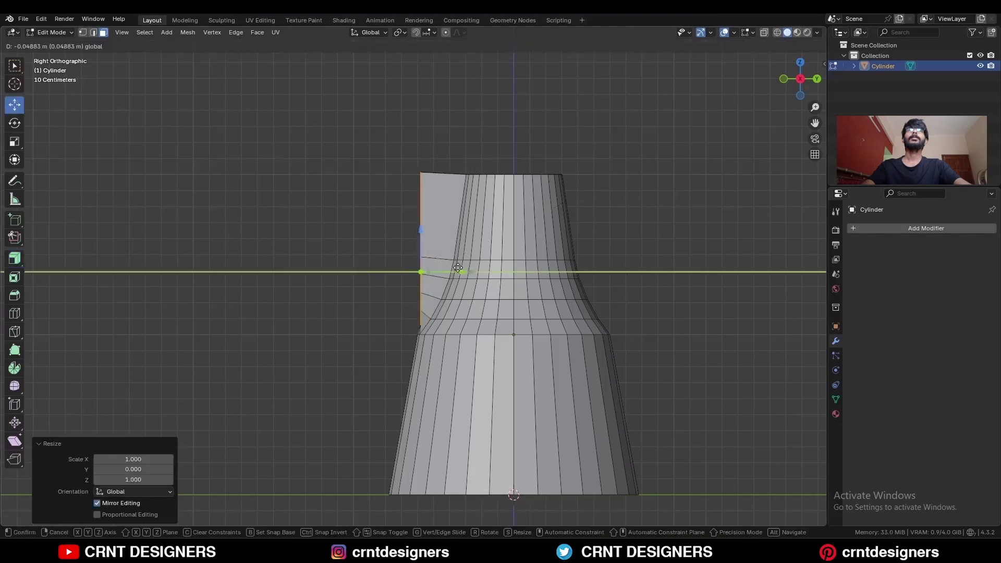
{"action": "key", "text": "shift"}
{"action": "left_click", "coordinate": [463, 269]}
- Snap the 3D cursor to the upper edge where the rib's side meets the neck
{"action": "middle_click_drag", "start_coordinate": [463, 269], "coordinate": [589, 239]}
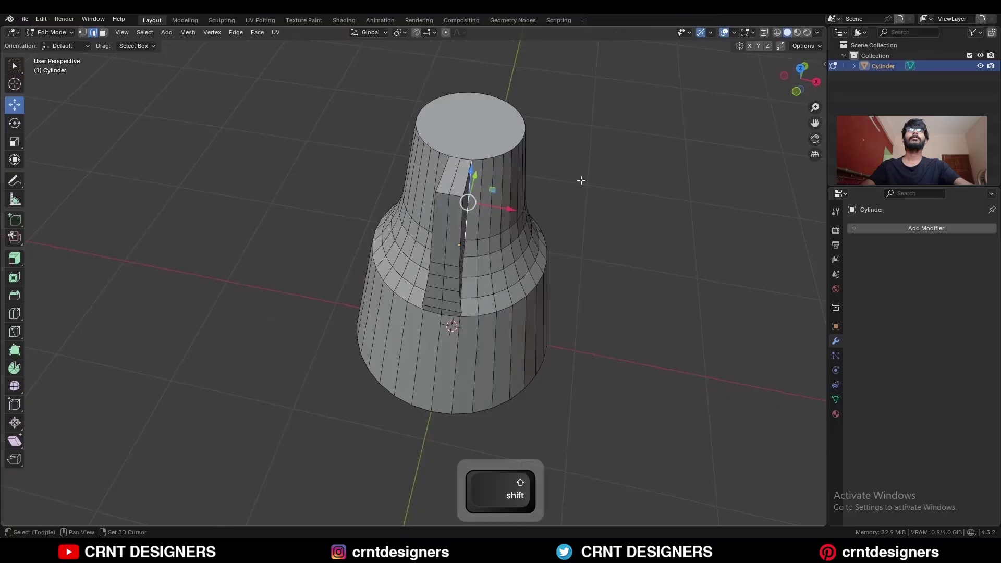
{"action": "key", "text": "shift+s"}
{"action": "left_click", "coordinate": [590, 246]}
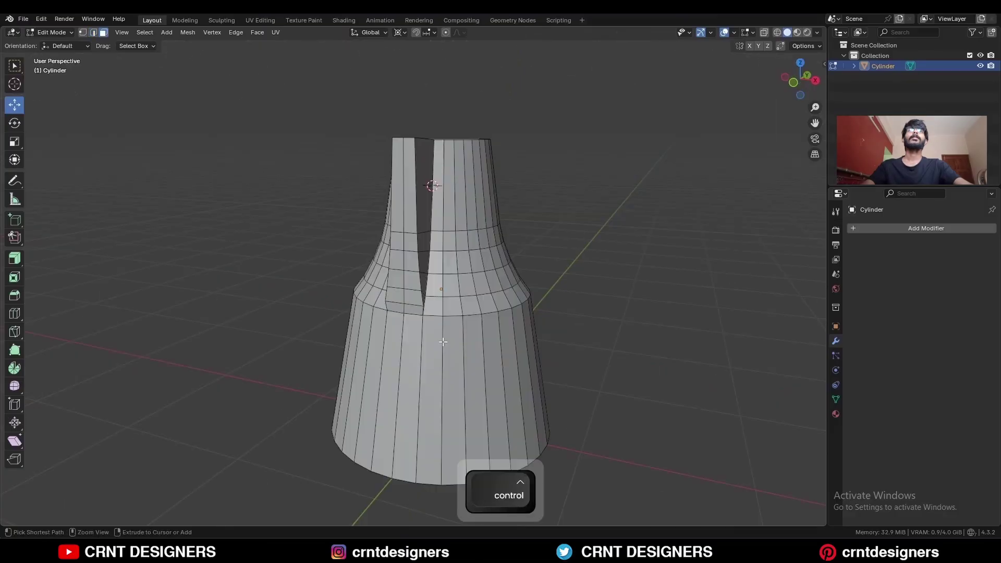
- Add a horizontal loop cut around the lower body and slide it up near the shoulder
{"action": "key", "text": "ctrl+r"}
{"action": "left_click", "coordinate": [443, 342]}
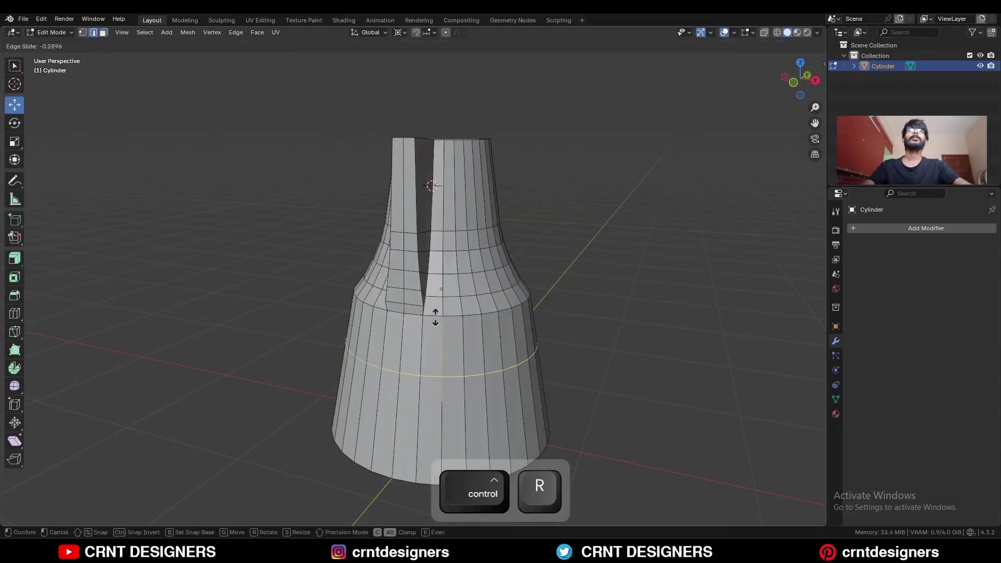
{"action": "left_click", "coordinate": [436, 292]}
- Flatten the column of faces on the rib's side to scale 0 along X
{"action": "middle_click_drag", "start_coordinate": [459, 172], "coordinate": [421, 171]}
{"action": "key", "text": "3"}
{"action": "left_click", "coordinate": [421, 171]}
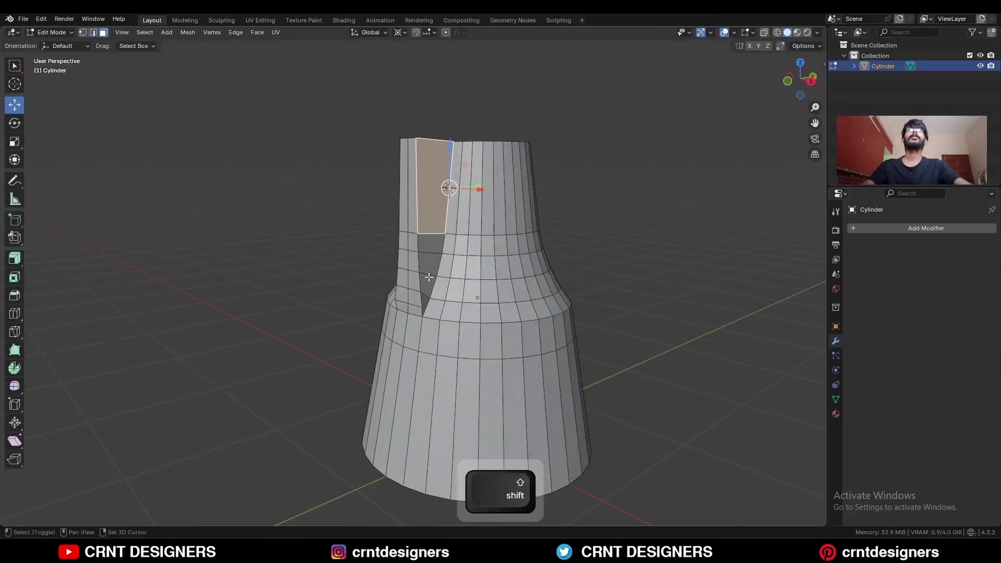
{"action": "left_click", "coordinate": [427, 263], "text": "ctrl+shift"}
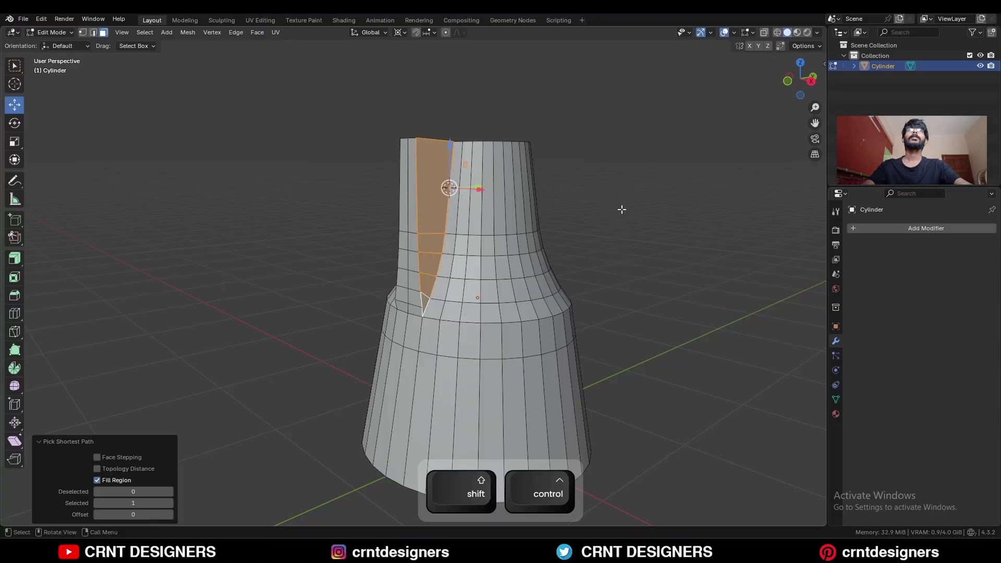
{"action": "type", "text": "sx"}
{"action": "type", "text": "0"}
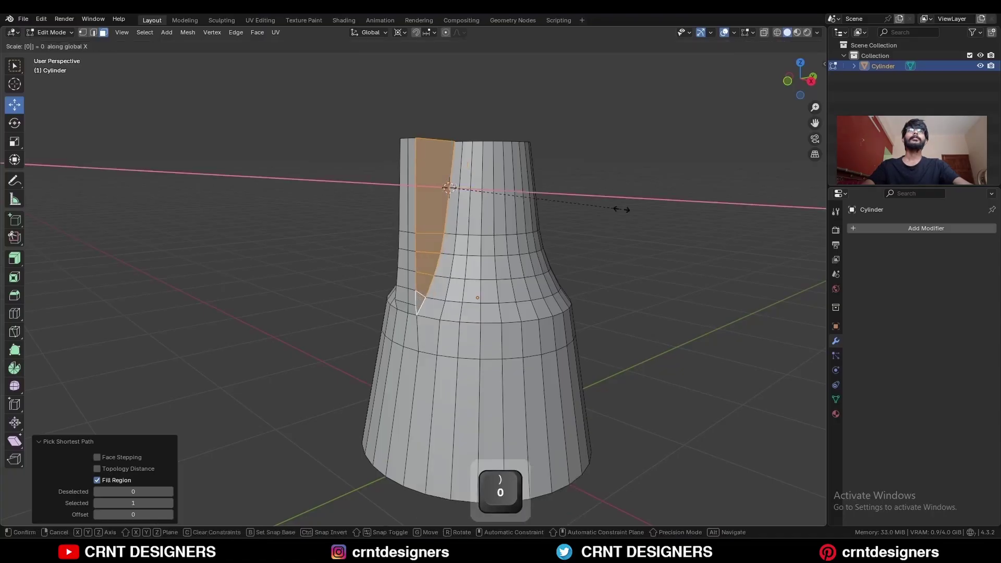
{"action": "left_click", "coordinate": [621, 209]}
- Symmetrize the entire mesh so the rib's flattened side is mirrored to the other half
{"action": "left_click", "coordinate": [541, 122]}
{"action": "middle_click_drag", "start_coordinate": [542, 122], "coordinate": [620, 199]}
{"action": "key", "text": "a"}
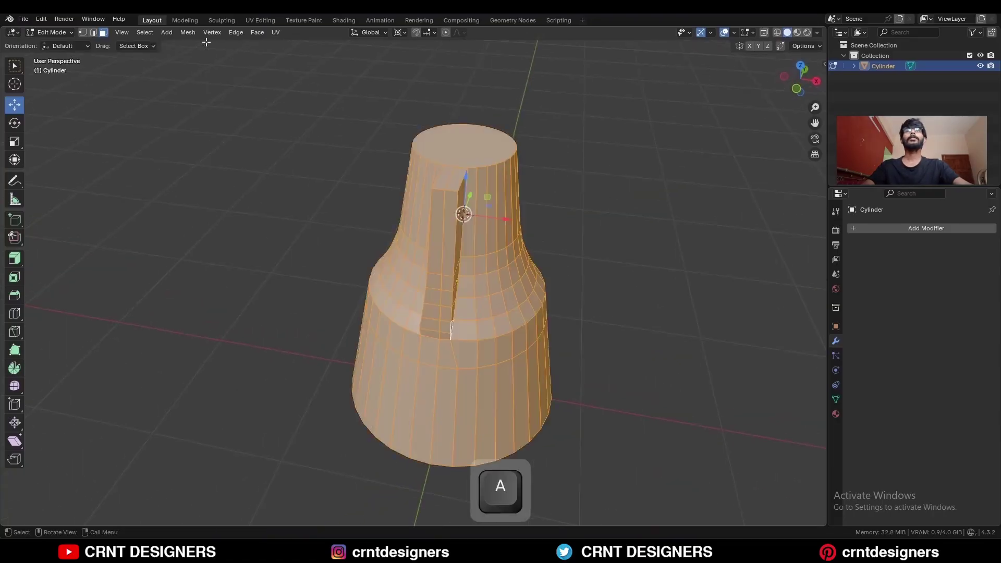
{"action": "left_click", "coordinate": [188, 32]}
{"action": "left_click", "coordinate": [213, 188]}
- Snap the 3D cursor to the center of the neck's top face
{"action": "key", "text": "3"}
{"action": "middle_click_drag", "start_coordinate": [656, 228], "coordinate": [656, 150]}
{"action": "scroll", "coordinate": [656, 150], "scroll_direction": "up", "scroll_amount": 2}
{"action": "key", "text": "ctrl+i"}
{"action": "key", "text": "shift"}
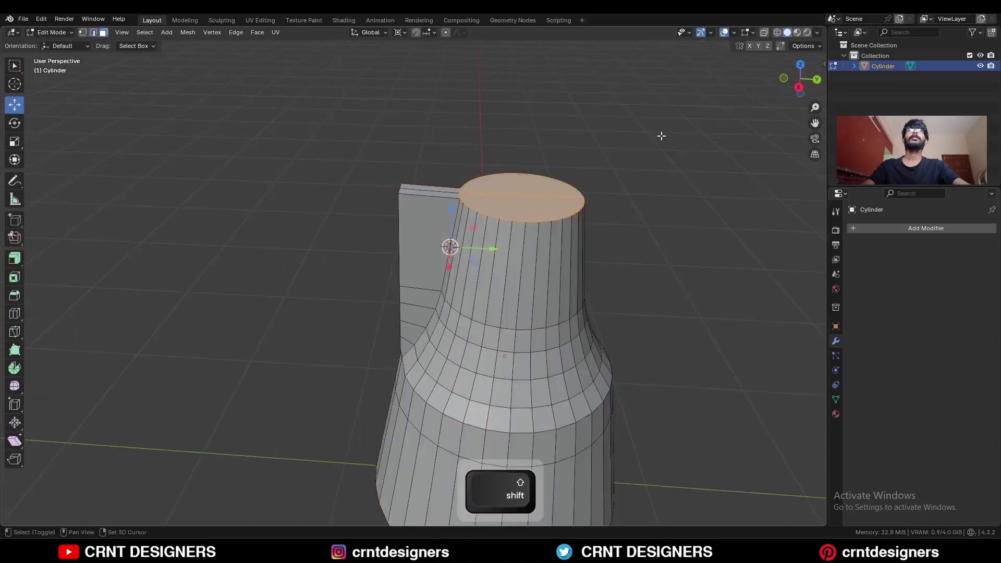
{"action": "key", "text": "shift+s"}
{"action": "left_click", "coordinate": [665, 199]}
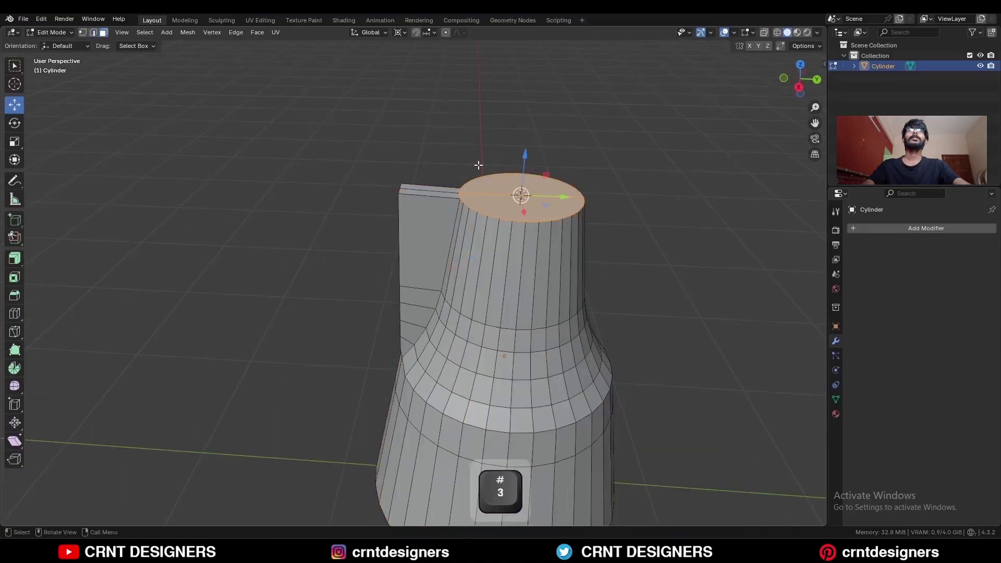
- Flatten the rib's top faces and the neck's top face to scale 0 along Z about the 3D cursor
{"action": "left_click_drag", "start_coordinate": [478, 168], "coordinate": [434, 194], "text": "shift"}
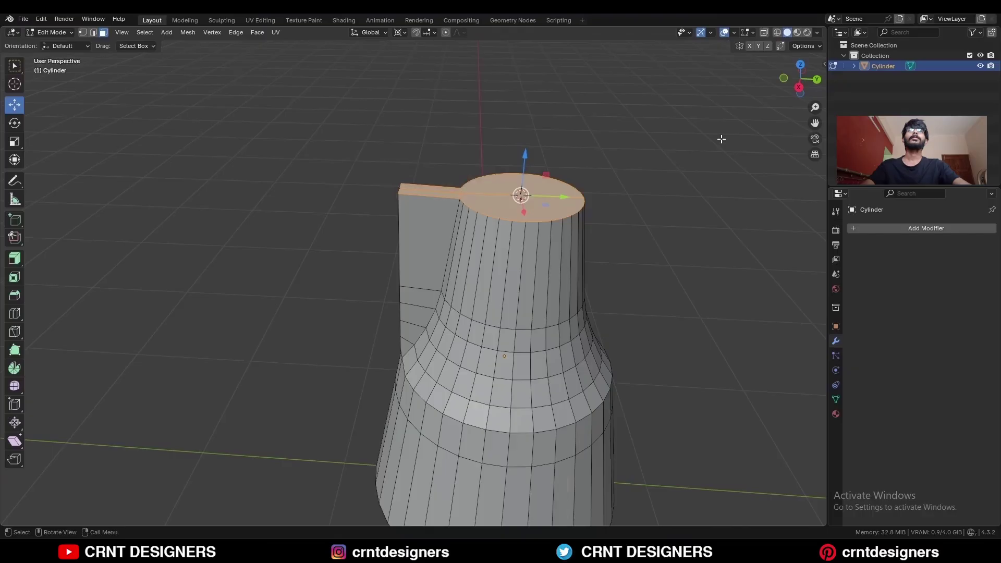
{"action": "key", "text": "s"}
{"action": "key", "text": "z"}
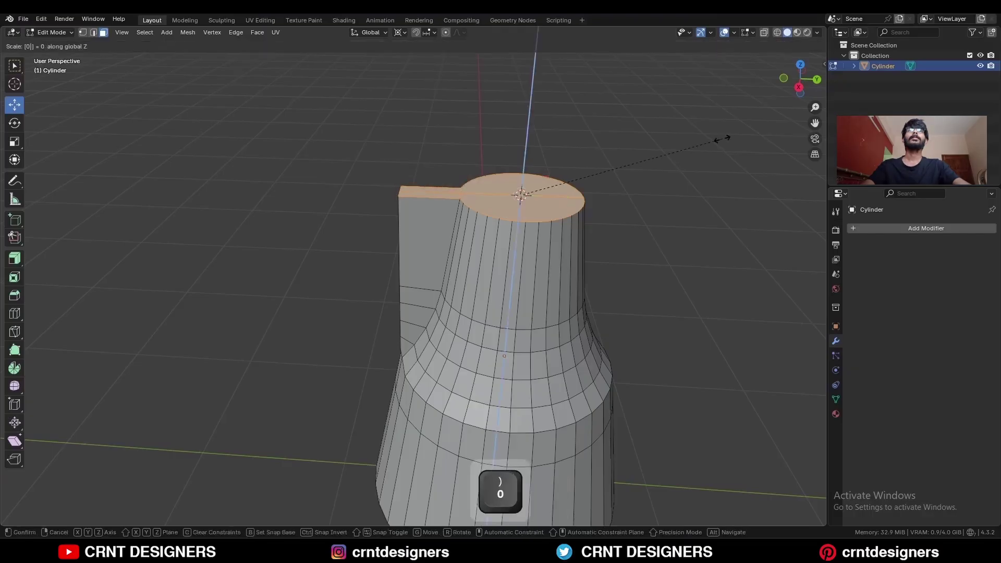
{"action": "key", "text": "Return"}
- Set the pivot point to Bounding Box Center and move the rib's top outer vertices inward along Y toward the neck
{"action": "key", "text": "KP_3"}
{"action": "key", "text": "period"}
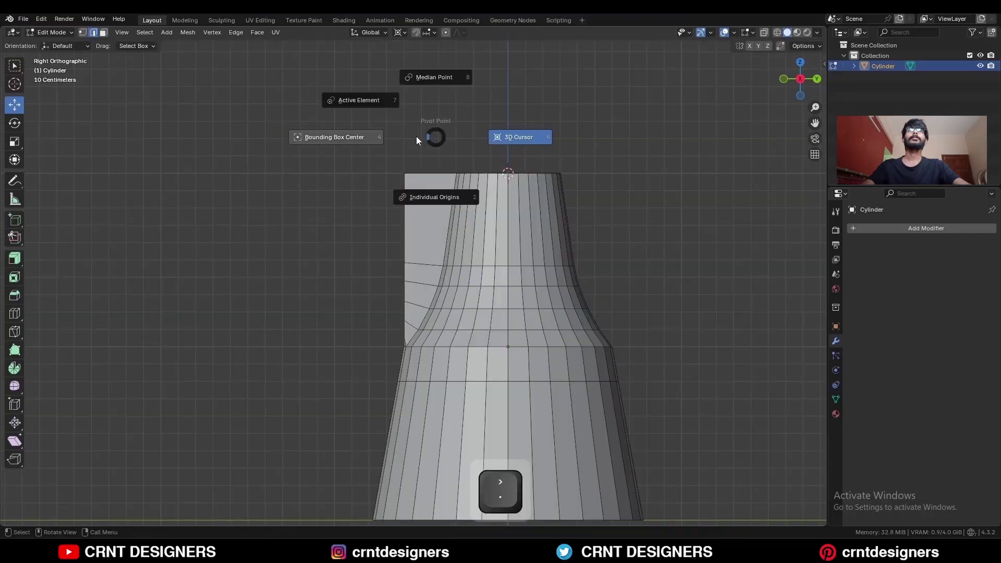
{"action": "left_click", "coordinate": [362, 138]}
{"action": "key", "text": "alt+z"}
{"action": "key", "text": "1"}
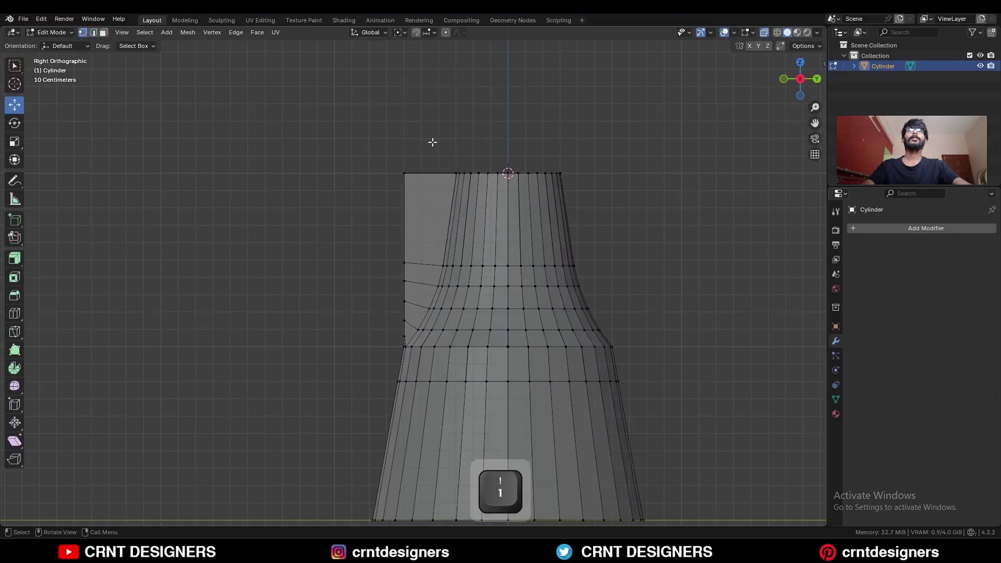
{"action": "left_click_drag", "start_coordinate": [440, 171], "coordinate": [473, 173], "text": "ctrl"}
- Dissolve the horizontal edges crossing the rib's side faces above the shoulder
{"action": "middle_click_drag", "start_coordinate": [422, 255], "coordinate": [419, 212], "text": "shift"}
{"action": "key", "text": "2"}
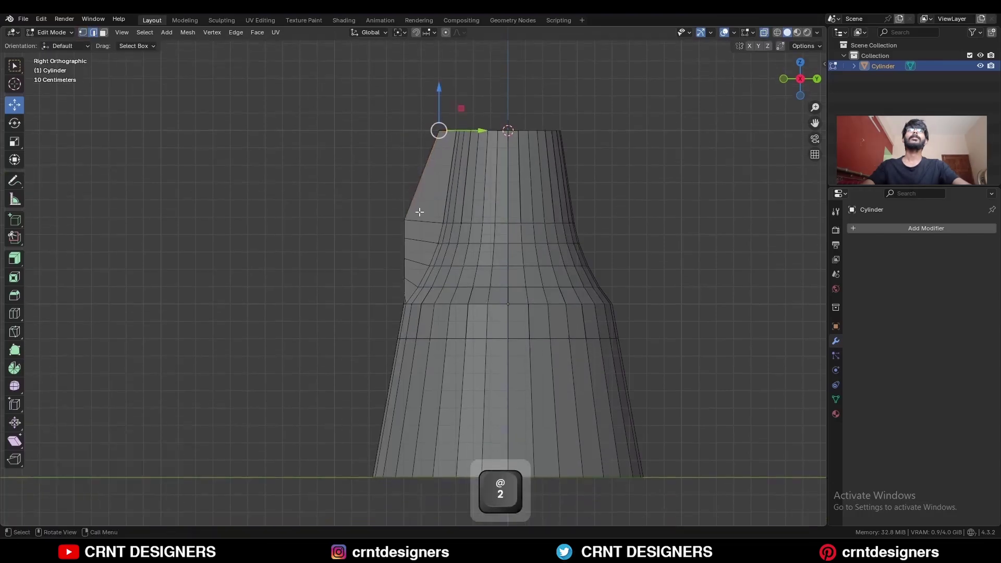
{"action": "left_click", "coordinate": [420, 264], "text": "shift"}
{"action": "key", "text": "ctrl+x"}
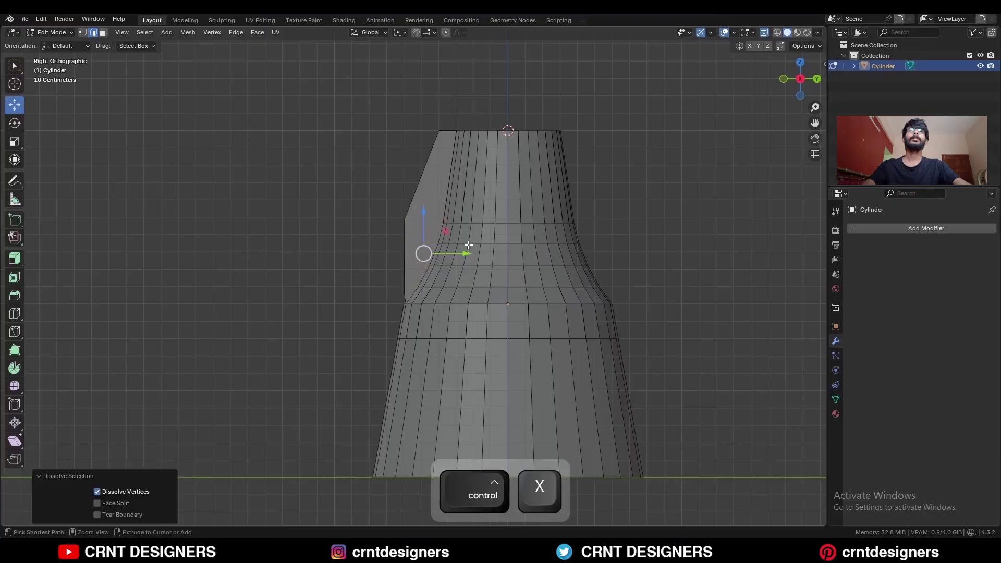
{"action": "key", "text": "alt+z"}
- Dissolve the horizontal edges across the rib's front, including their vertices, to leave one straight slope
{"action": "middle_click_drag", "start_coordinate": [465, 250], "coordinate": [460, 219]}
{"action": "key", "text": "2"}
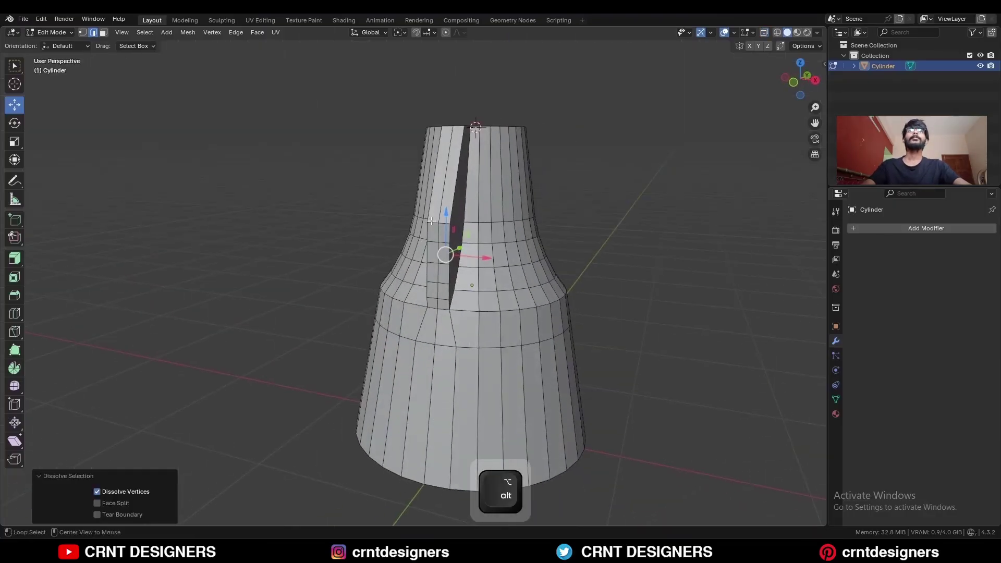
{"action": "left_click", "coordinate": [445, 247], "text": "alt+shift"}
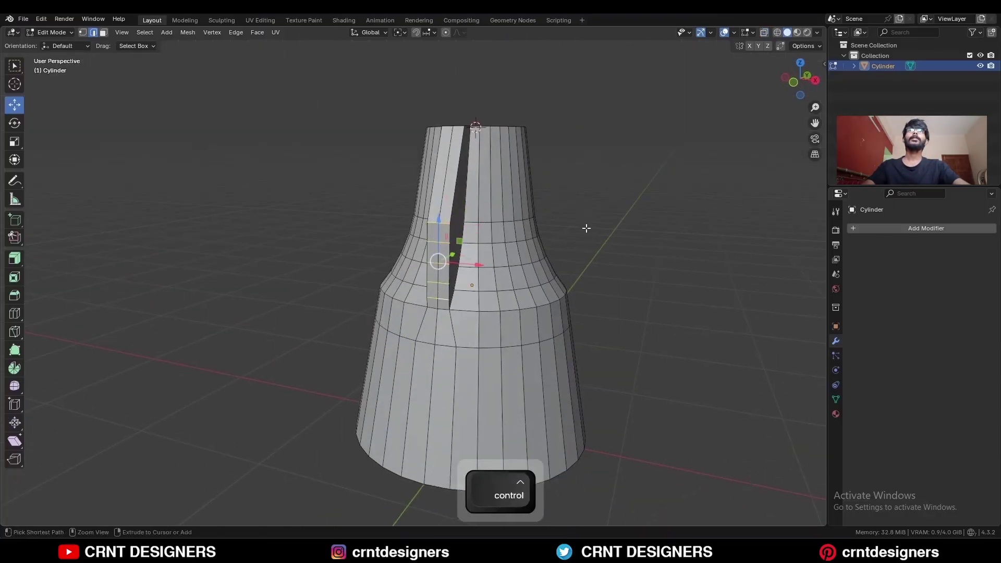
{"action": "key", "text": "ctrl+x"}
- Apply the object's scale and return to editing its mesh
{"action": "key", "text": "Tab"}
{"action": "middle_click_drag", "start_coordinate": [586, 226], "coordinate": [580, 177]}
{"action": "key", "text": "ctrl+a"}
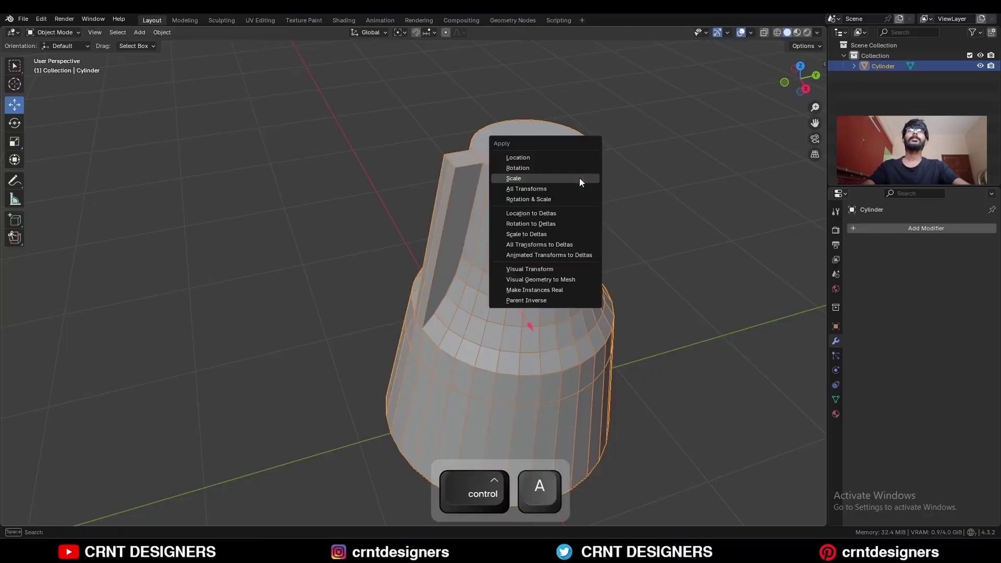
{"action": "left_click", "coordinate": [579, 177]}
{"action": "key", "text": "Tab"}
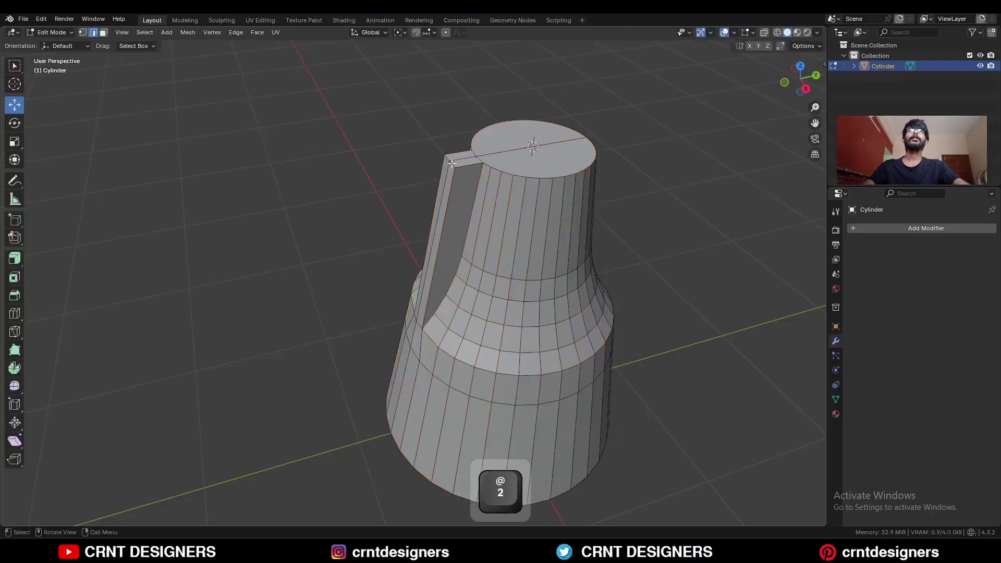
- Bevel the rib's top outer edge with several segments to round it
{"action": "left_click", "coordinate": [452, 162], "text": "shift"}
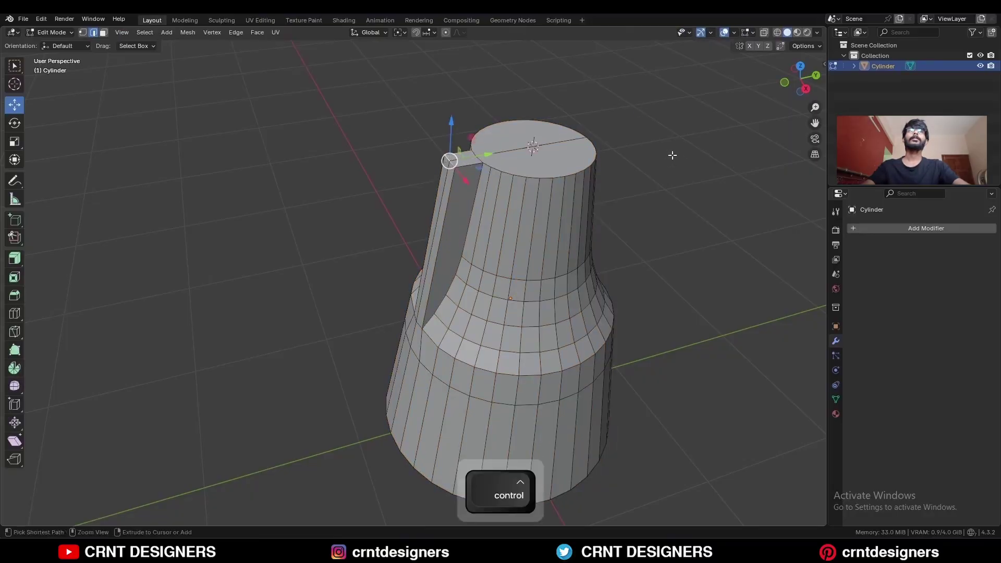
{"action": "key", "text": "ctrl+b"}
{"action": "left_click", "coordinate": [694, 156]}
- Separate the rib, its side faces and the face columns beside and below it into a new object
{"action": "key", "text": "3"}
{"action": "middle_click_drag", "start_coordinate": [693, 157], "coordinate": [438, 278]}
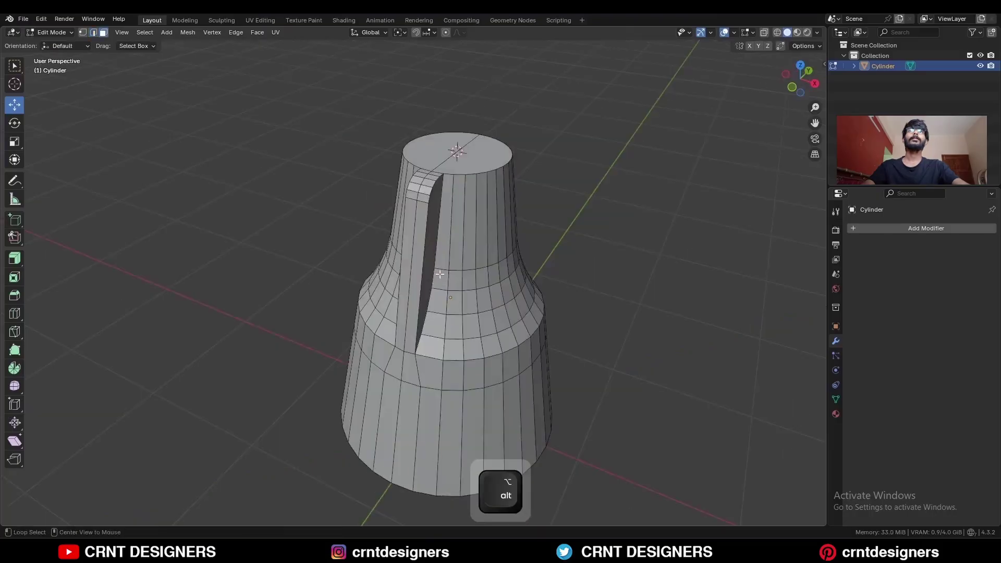
{"action": "left_click", "coordinate": [438, 279], "text": "alt"}
{"action": "left_click", "coordinate": [389, 322], "text": "alt+shift"}
{"action": "middle_click_drag", "start_coordinate": [389, 322], "coordinate": [444, 320]}
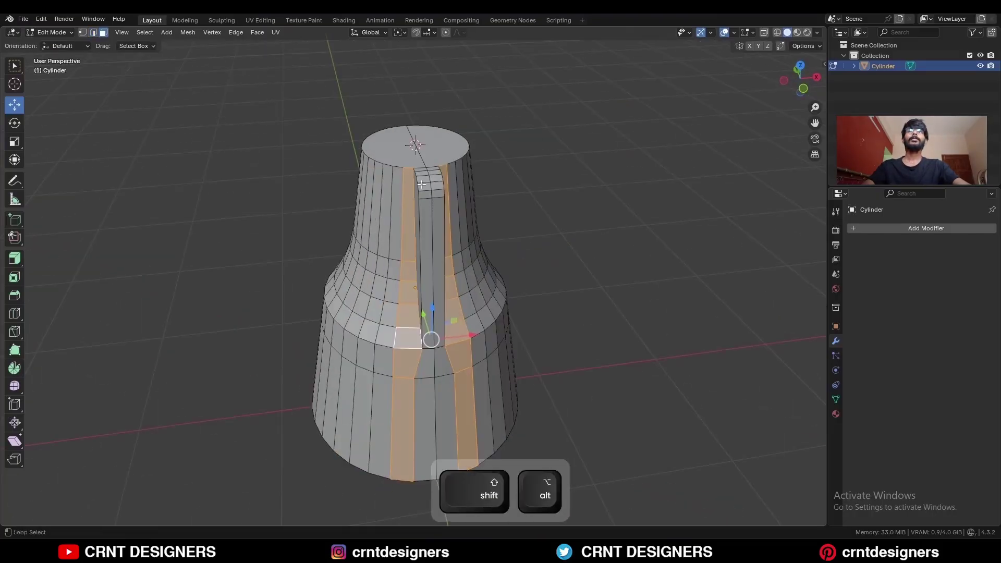
{"action": "left_click", "coordinate": [423, 186], "text": "alt+shift"}
{"action": "left_click", "coordinate": [436, 187], "text": "alt+shift"}
{"action": "middle_click_drag", "start_coordinate": [436, 187], "coordinate": [300, 163]}
{"action": "left_click", "coordinate": [411, 221], "text": "shift"}
{"action": "middle_click_drag", "start_coordinate": [415, 221], "coordinate": [570, 235]}
{"action": "left_click", "coordinate": [420, 239], "text": "alt+shift"}
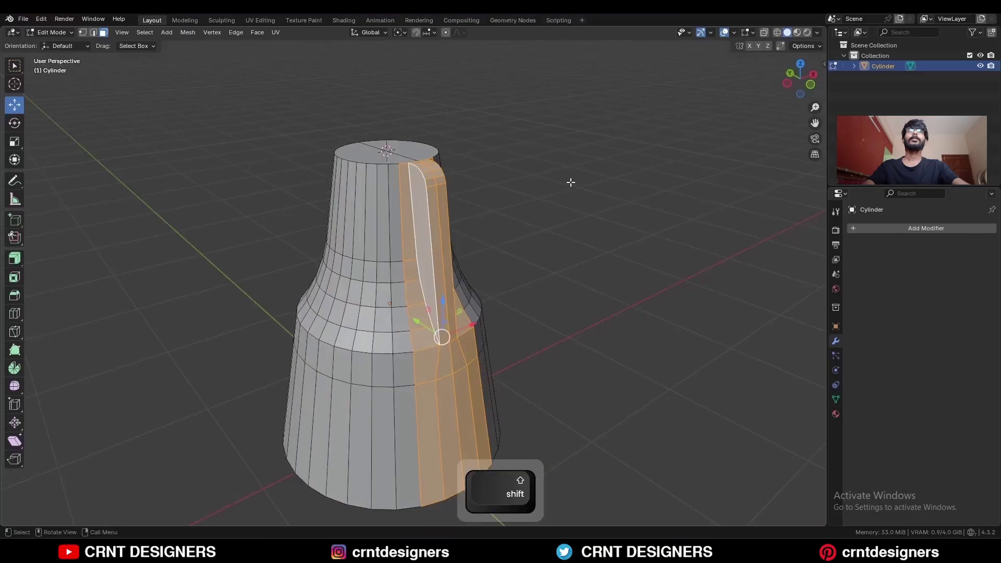
{"action": "key", "text": "p"}
{"action": "left_click", "coordinate": [571, 183]}
{"action": "key", "text": "Tab"}
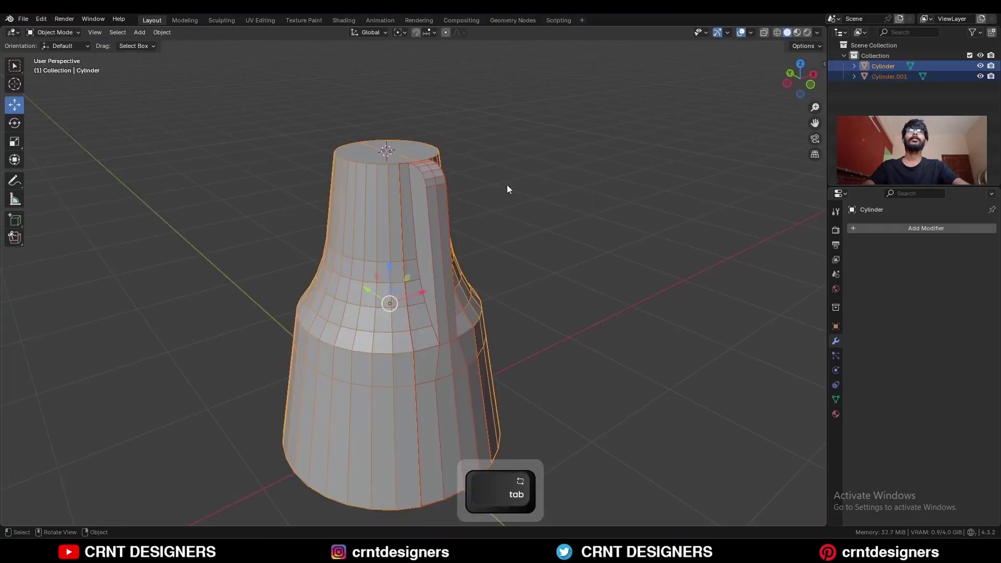
- Delete the remaining bottle body object, keeping only the separated rib section
{"action": "left_click", "coordinate": [336, 161]}
{"action": "key", "text": "x"}
{"action": "left_click", "coordinate": [364, 167]}
- Inset the large side face of the rib by about 0.017 m
{"action": "middle_click_drag", "start_coordinate": [443, 193], "coordinate": [451, 208]}
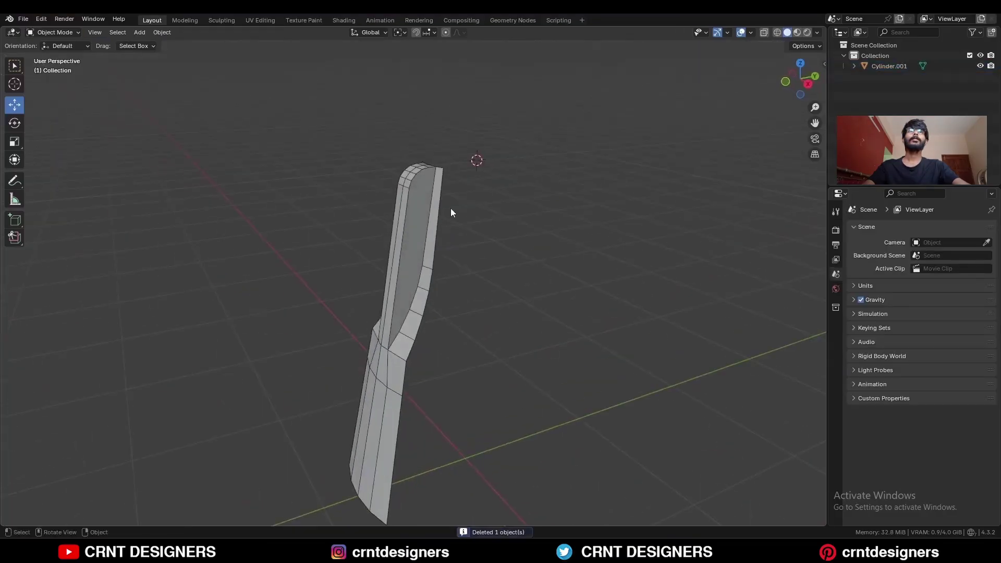
{"action": "key", "text": "3"}
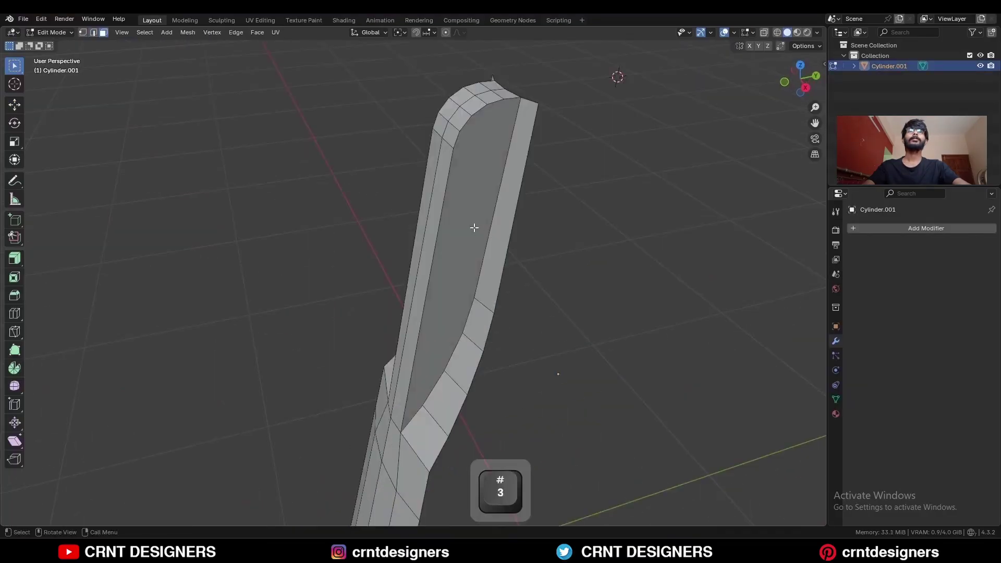
{"action": "left_click", "coordinate": [474, 226]}
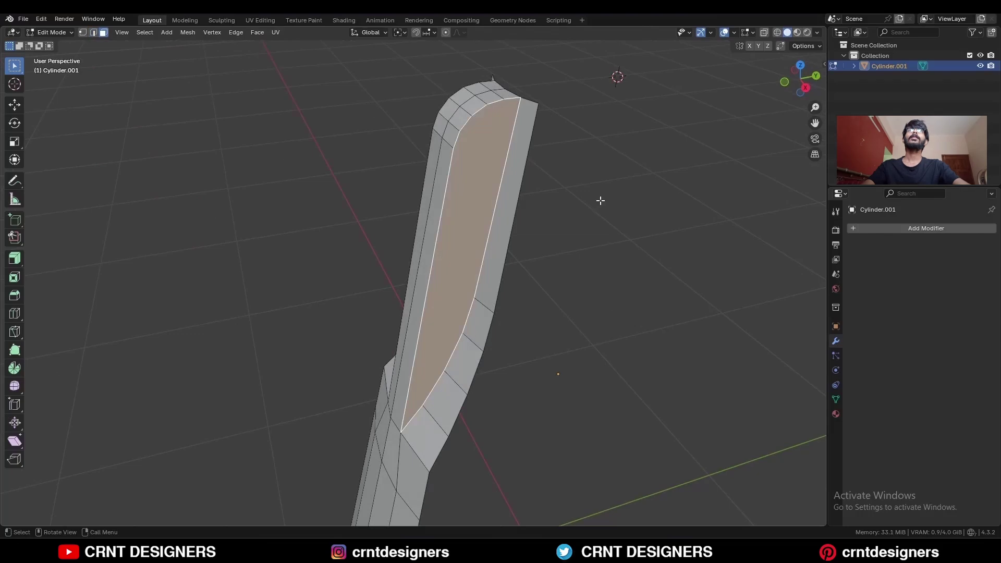
{"action": "key", "text": "i"}
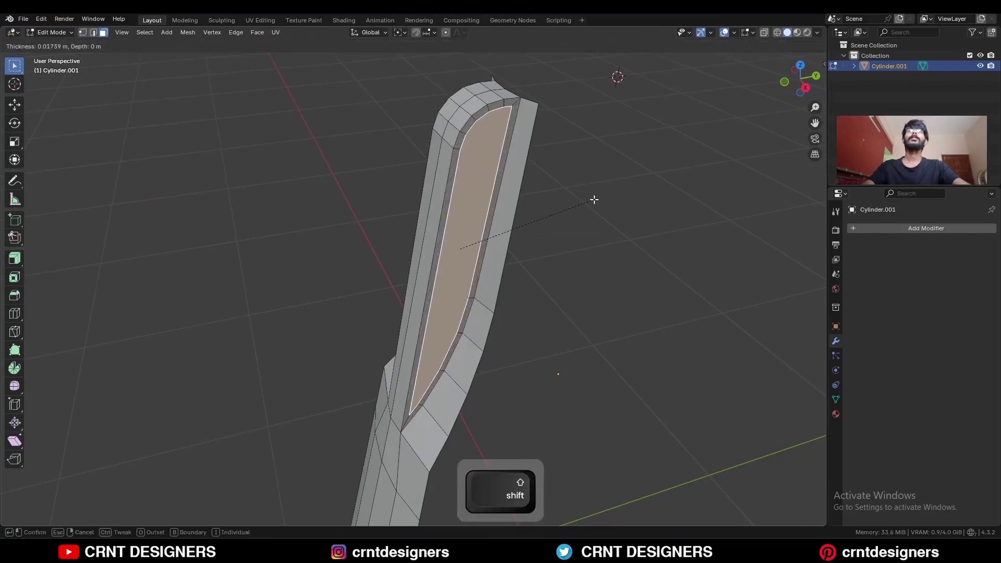
{"action": "left_click", "coordinate": [594, 200]}
- Knife-cut horizontally through the rib's lower end at the inset's bottom corner and dissolve the leftover corner edge
{"action": "key", "text": "KP_3"}
{"action": "left_click", "coordinate": [15, 331]}
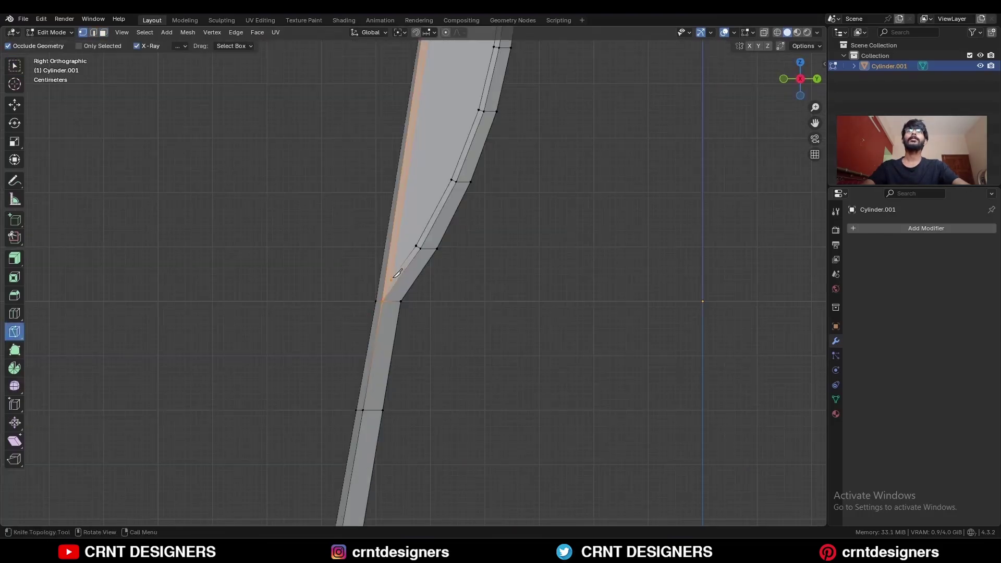
{"action": "left_click", "coordinate": [390, 291]}
{"action": "key", "text": "x"}
{"action": "key", "text": "y"}
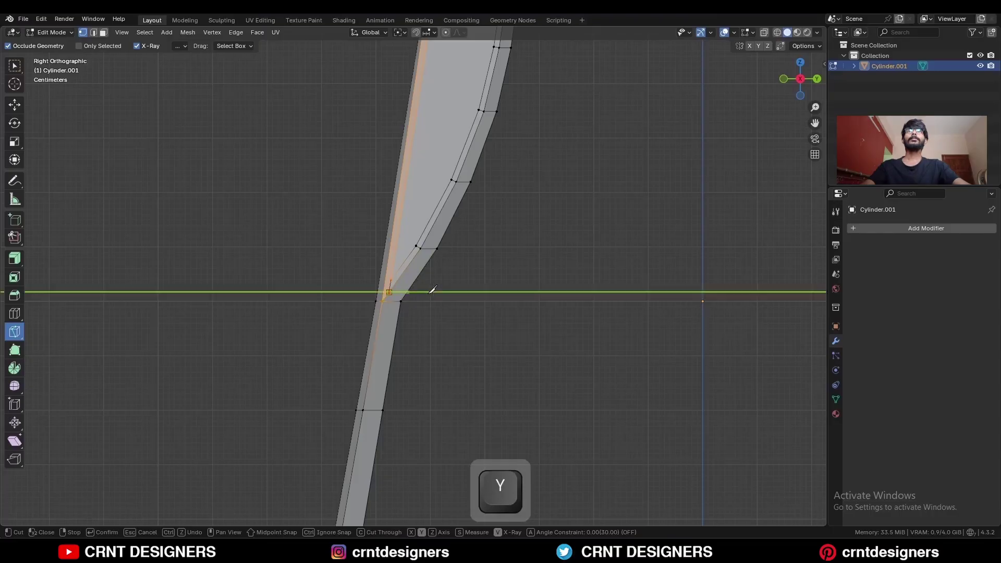
{"action": "key", "text": "space"}
{"action": "key", "text": "c"}
{"action": "key", "text": "space"}
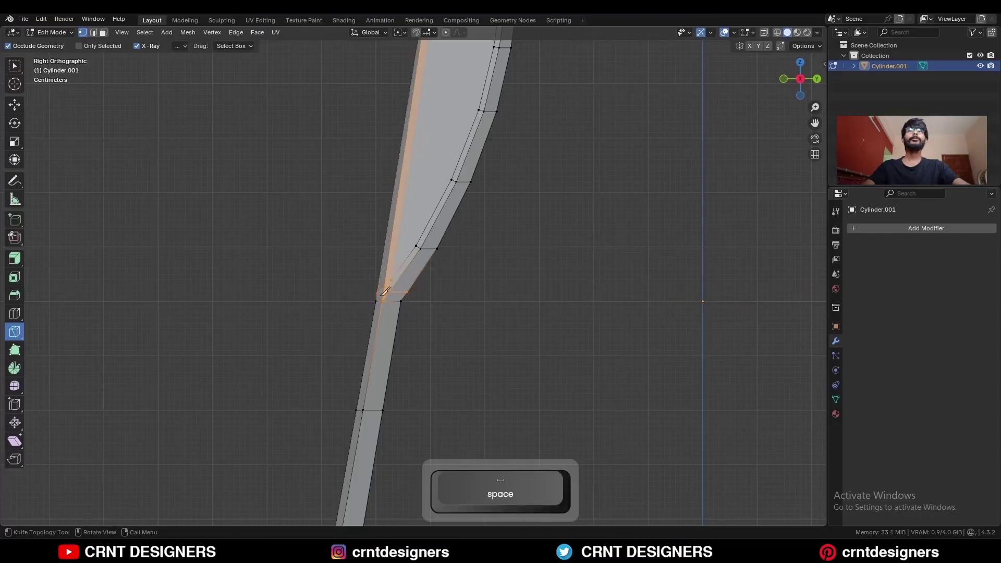
{"action": "scroll", "coordinate": [372, 282], "scroll_direction": "up", "scroll_amount": 2}
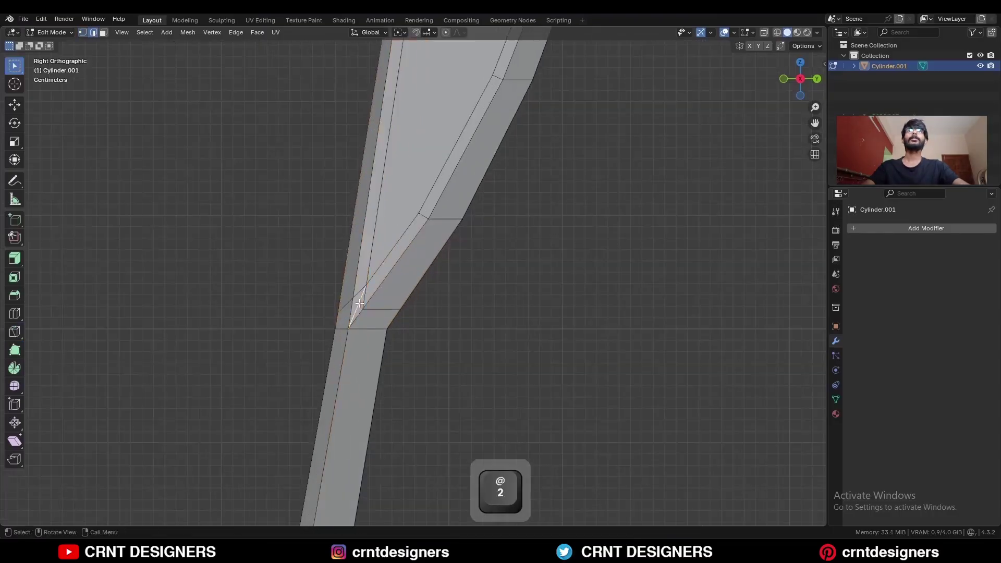
{"action": "key", "text": "ctrl+x"}
- Slide the middle vertex of the lower cut along its edge on the rib's front to straighten the cut
{"action": "middle_click_drag", "start_coordinate": [360, 297], "coordinate": [499, 340]}
{"action": "key", "text": "1"}
{"action": "left_click", "coordinate": [327, 289]}
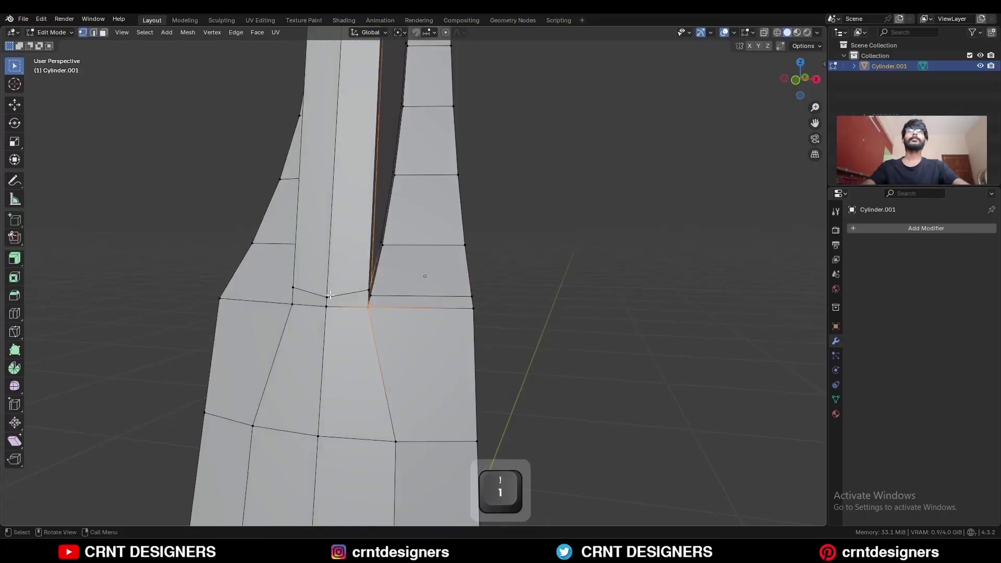
{"action": "key", "text": "g"}
{"action": "key", "text": "g"}
{"action": "left_click", "coordinate": [800, 80]}
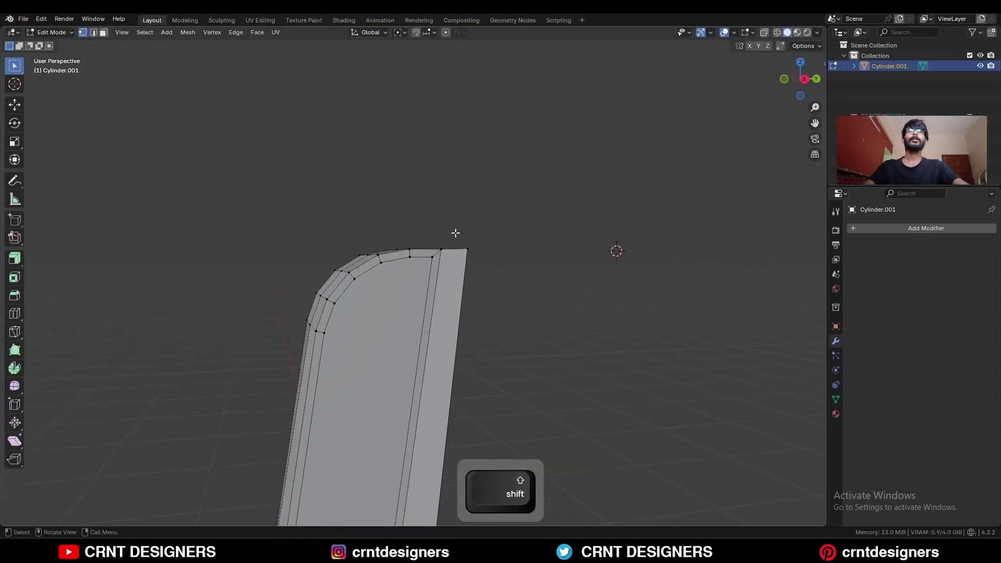
- Knife-cut upward from the inset's top neck-side corner through the rib's top faces
{"action": "middle_click_drag", "start_coordinate": [456, 233], "coordinate": [552, 202]}
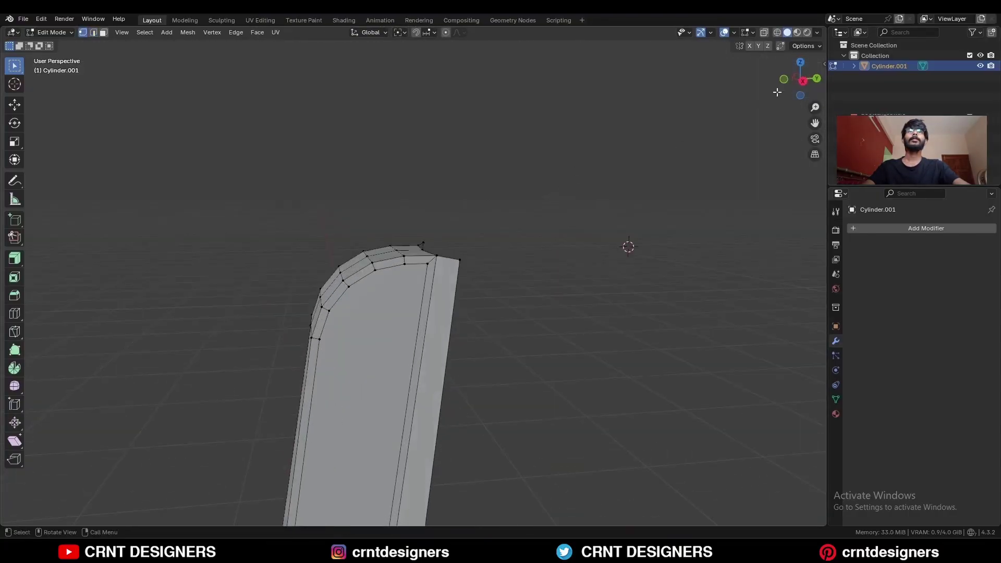
{"action": "left_click", "coordinate": [802, 81]}
{"action": "left_click", "coordinate": [15, 332]}
{"action": "left_click", "coordinate": [420, 249]}
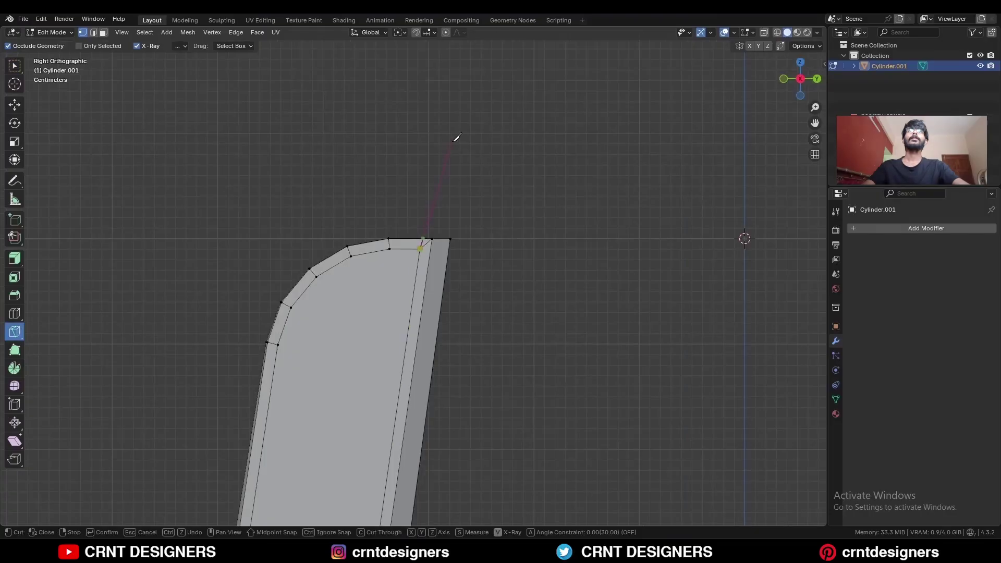
{"action": "key", "text": "c"}
{"action": "left_click", "coordinate": [444, 126]}
{"action": "key", "text": "space"}
- Cut horizontally from the inset's top neck-side corner across the adjoining face column and dissolve the corner's diagonal edge
{"action": "left_click", "coordinate": [420, 249]}
{"action": "key", "text": "y"}
{"action": "key", "text": "c"}
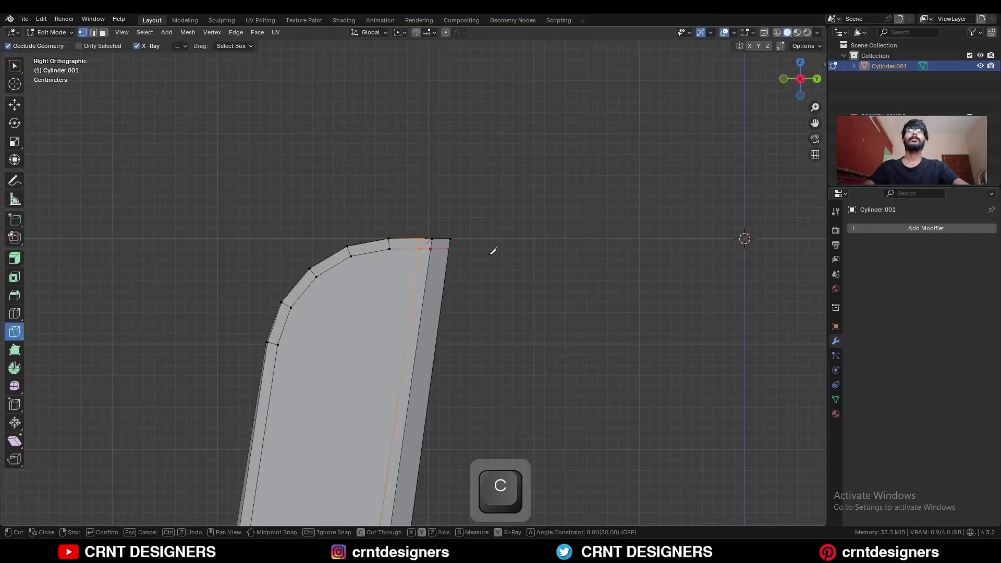
{"action": "key", "text": "space"}
{"action": "key", "text": "w"}
{"action": "key", "text": "2"}
{"action": "key", "text": "ctrl+x"}
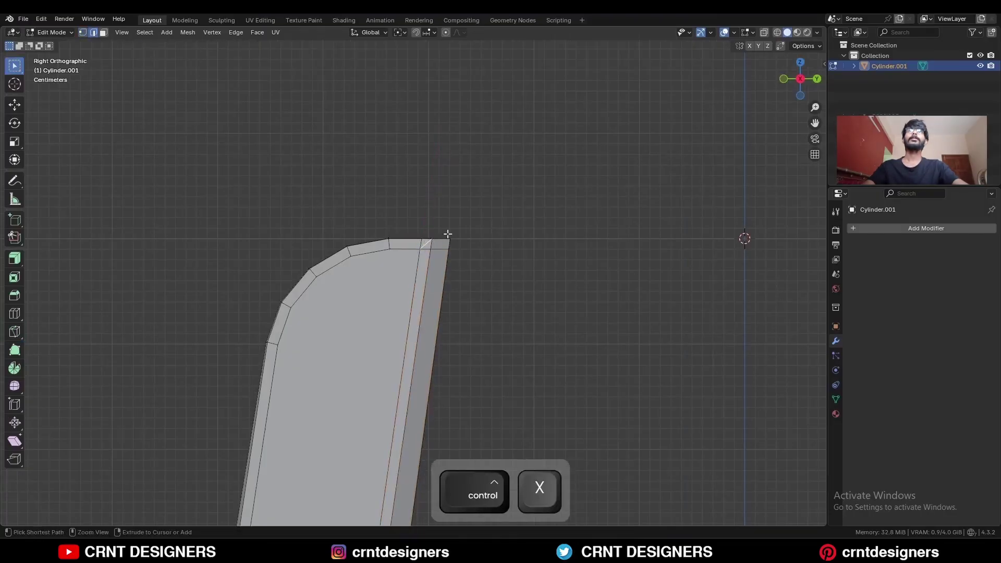
- Slide the middle vertex of the new cut across the rib's top to straighten the cut
{"action": "key", "text": "1"}
{"action": "middle_click_drag", "start_coordinate": [454, 261], "coordinate": [313, 156]}
{"action": "key", "text": "g"}
{"action": "key", "text": "g"}
{"action": "left_click", "coordinate": [436, 252]}
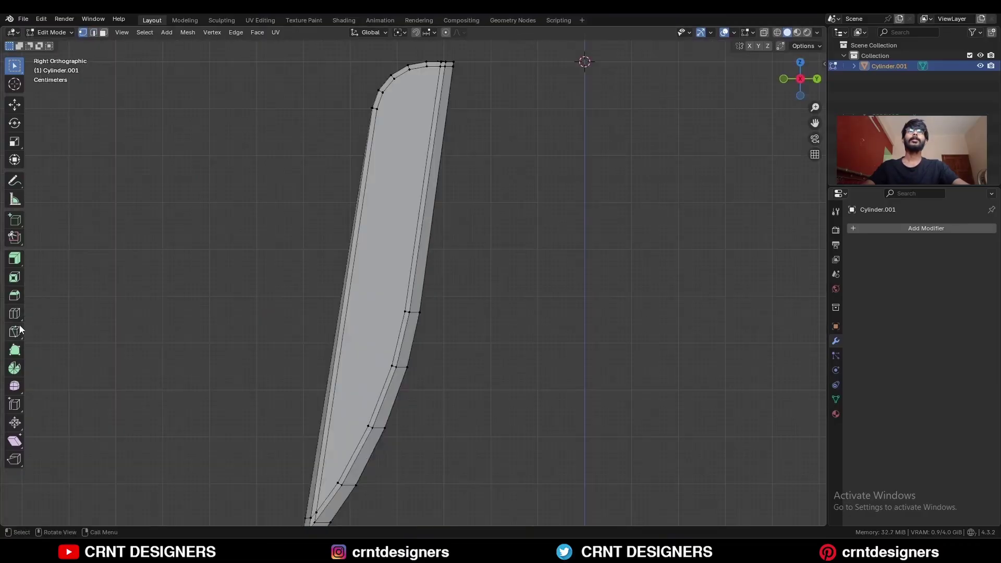
- Knife-cut horizontally from the inset vertex at the rounded corner's lower end across the panel and adjoining column
{"action": "left_click", "coordinate": [19, 329]}
{"action": "key", "text": "1"}
{"action": "left_click", "coordinate": [377, 108]}
{"action": "key", "text": "x"}
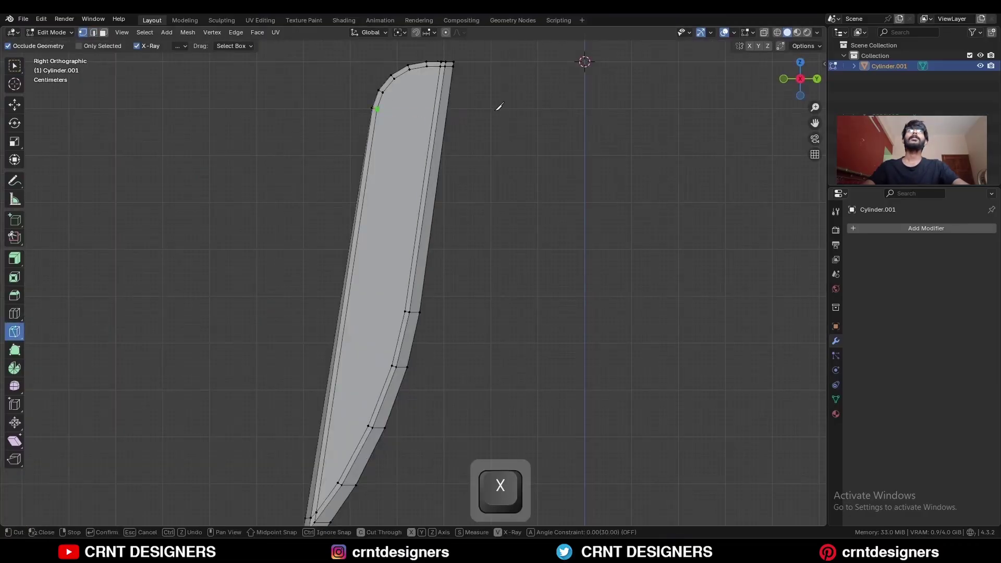
{"action": "key", "text": "y"}
{"action": "left_click", "coordinate": [499, 108]}
{"action": "key", "text": "space"}
- Knife-cut lengthwise down the inset panel from the rounded corner's top vertex to the lowest vertex of the curved edge
{"action": "scroll", "coordinate": [499, 108], "scroll_direction": "down", "scroll_amount": 1}
{"action": "left_click", "coordinate": [452, 74]}
{"action": "left_click", "coordinate": [349, 483]}
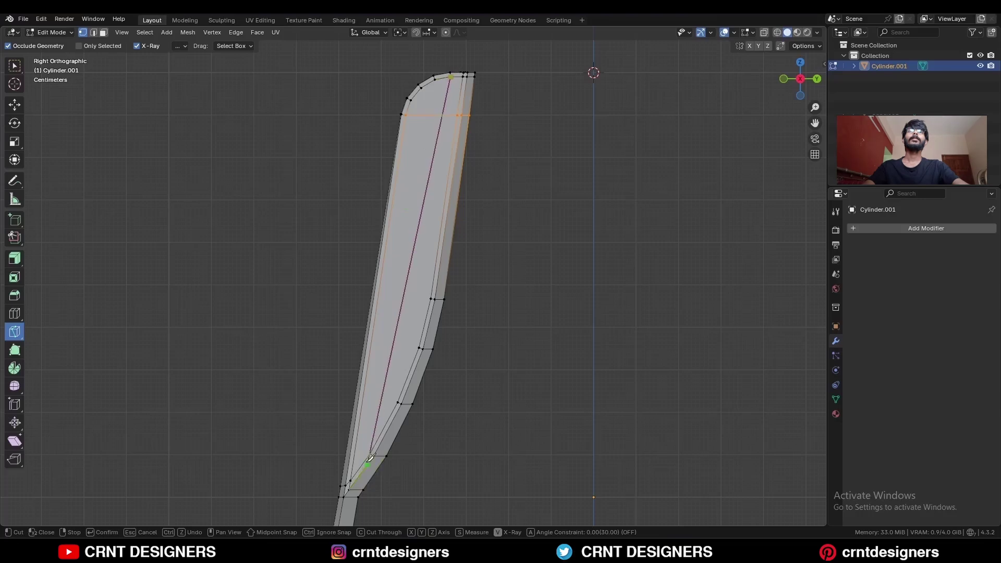
{"action": "key", "text": "space"}
- Knife-cut a diagonal from the rounded corner's middle vertex to where the lengthwise and horizontal cuts cross
{"action": "left_click", "coordinate": [421, 88]}
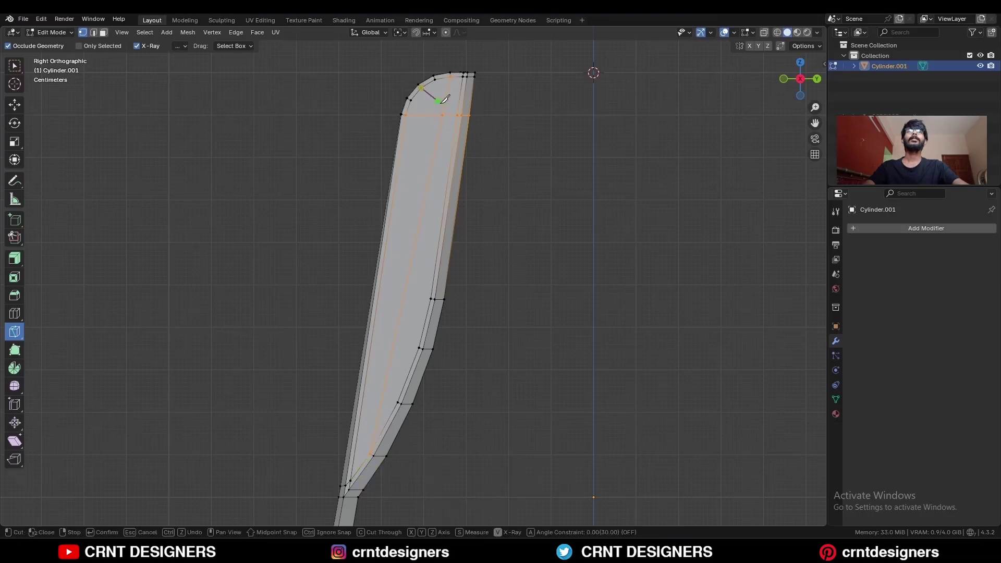
{"action": "left_click", "coordinate": [442, 115]}
{"action": "key", "text": "space"}
{"action": "key", "text": "c"}
{"action": "left_click", "coordinate": [491, 134]}
- Knife-cut horizontally from the curved edge's uppermost inset vertex across the panel to beyond the rib's outer edge
{"action": "key", "text": "k"}
{"action": "left_click", "coordinate": [431, 298]}
{"action": "key", "text": "x"}
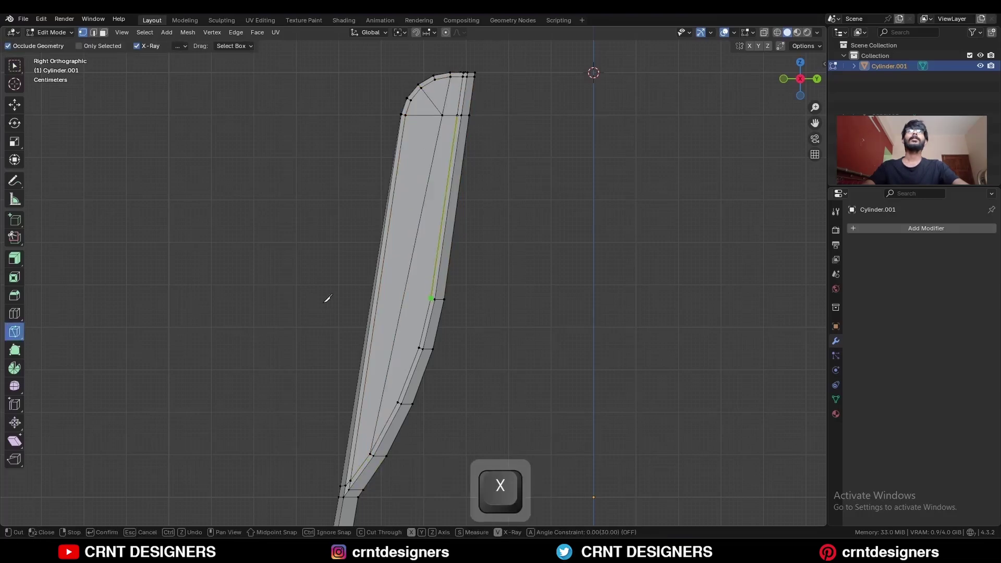
{"action": "left_click", "coordinate": [305, 301]}
{"action": "key", "text": "space"}
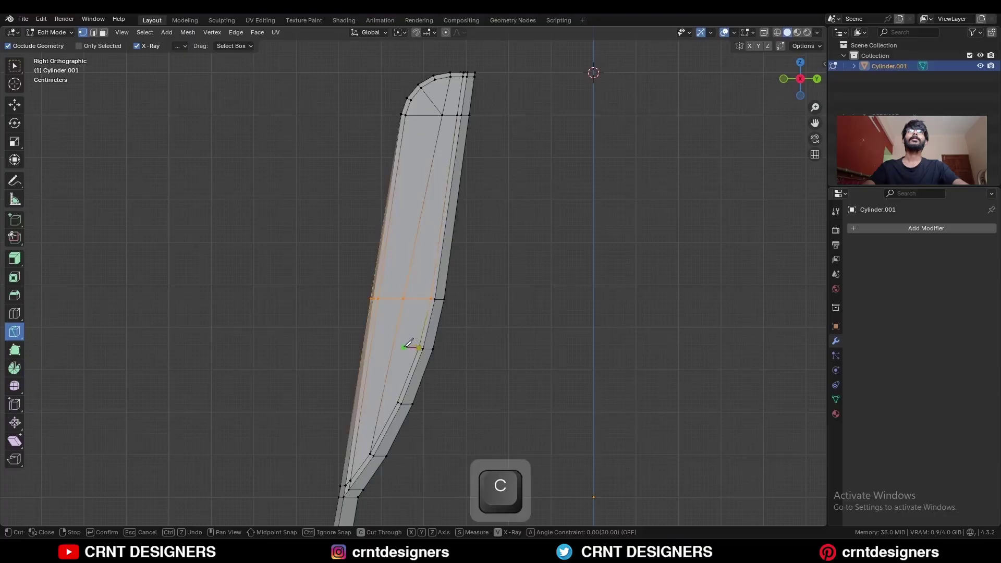
- Knife-cut horizontally through the panel from the curved edge's second inset vertex, and add three even loop cuts across the long upper section
{"action": "key", "text": "space"}
{"action": "key", "text": "c"}
{"action": "key", "text": "ctrl+r"}
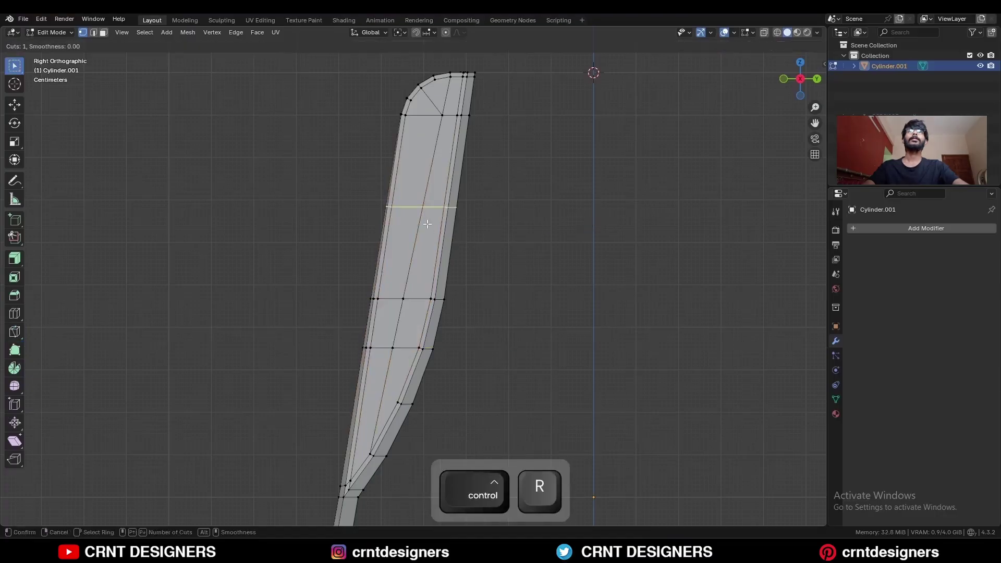
{"action": "scroll", "coordinate": [428, 223], "scroll_direction": "up", "scroll_amount": 1}
{"action": "scroll", "coordinate": [428, 223], "scroll_direction": "up", "scroll_amount": 1}
{"action": "left_click", "coordinate": [428, 223]}
{"action": "right_click", "coordinate": [427, 223]}
{"action": "left_click", "coordinate": [497, 202]}
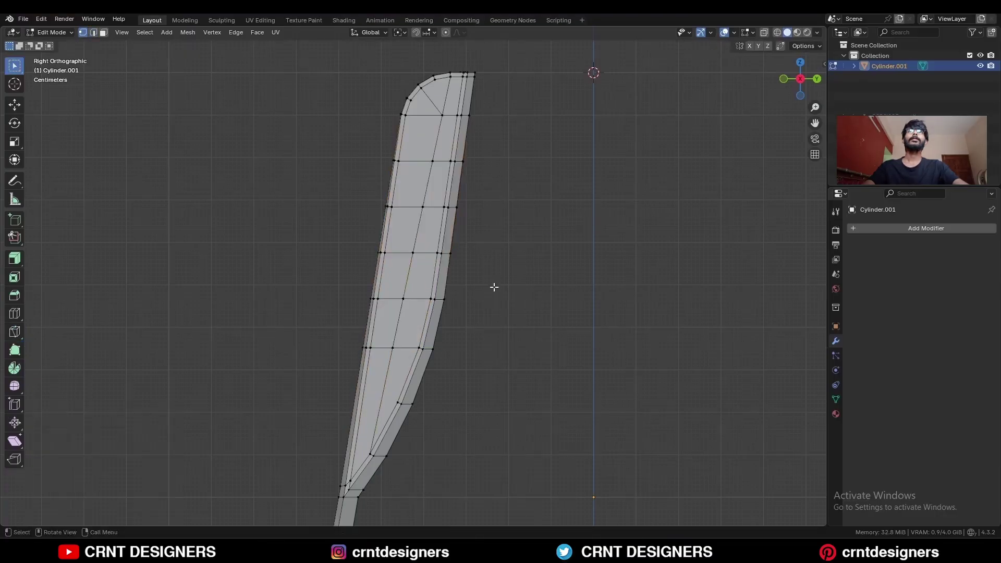
- Add a loop cut around the body just below the shoulder edge, slid to a factor of -0.7
{"action": "middle_click_drag", "start_coordinate": [494, 286], "coordinate": [514, 292]}
{"action": "key", "text": "3"}
{"action": "left_click", "coordinate": [400, 355], "text": "alt"}
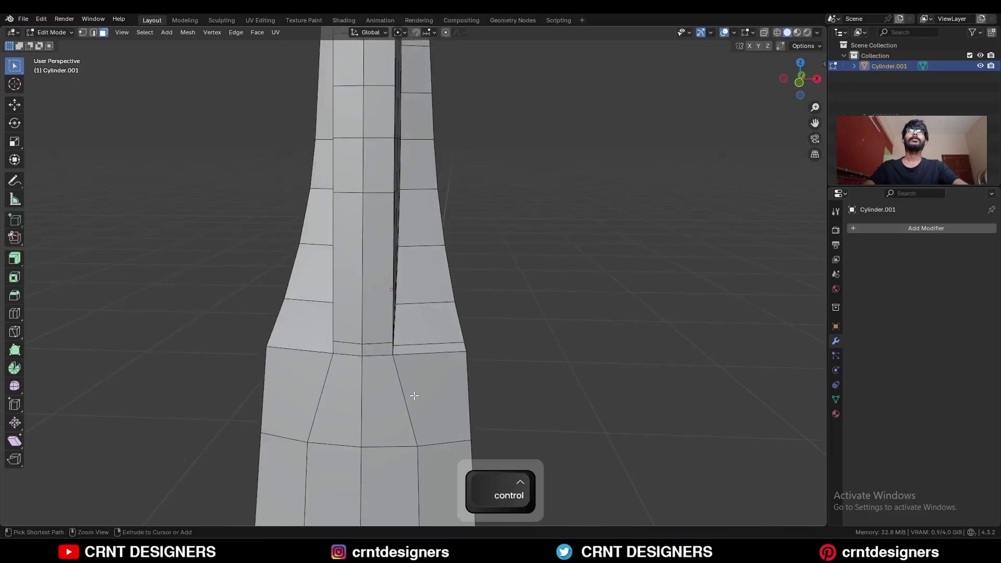
{"action": "key", "text": "ctrl+r"}
{"action": "left_click", "coordinate": [406, 394]}
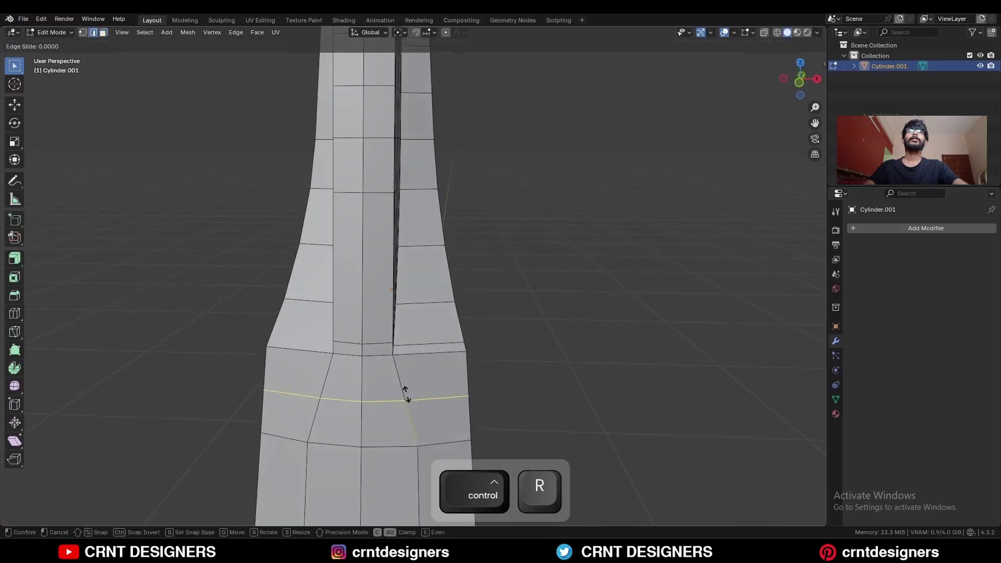
{"action": "left_click", "coordinate": [412, 360]}
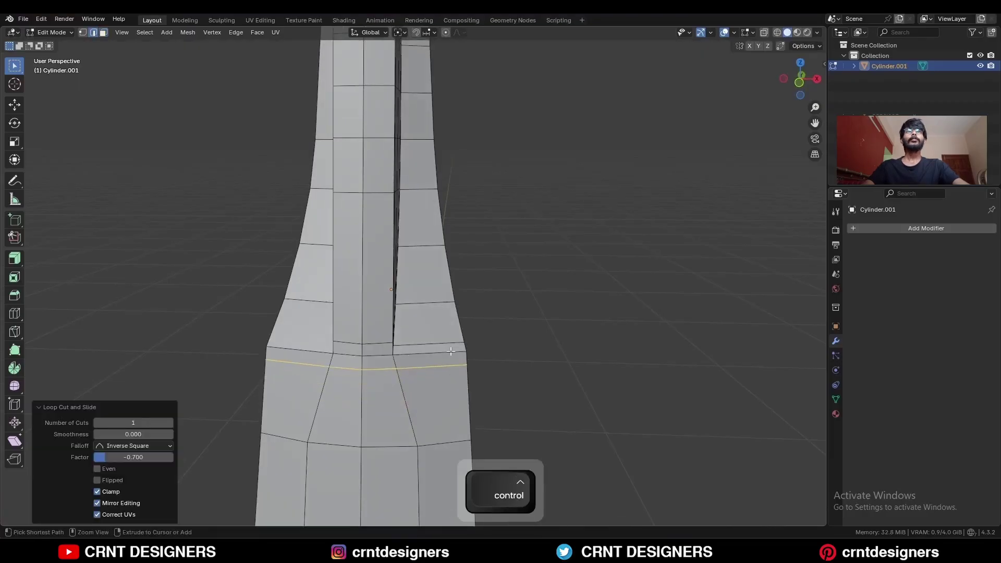
- Add a lengthwise loop cut down the rib's front face close to its recessed side, slid to a factor of 0.4
{"action": "middle_click_drag", "start_coordinate": [412, 360], "coordinate": [433, 183]}
{"action": "key", "text": "ctrl+r"}
{"action": "left_click", "coordinate": [433, 183]}
{"action": "left_click", "coordinate": [433, 179], "text": "ctrl"}
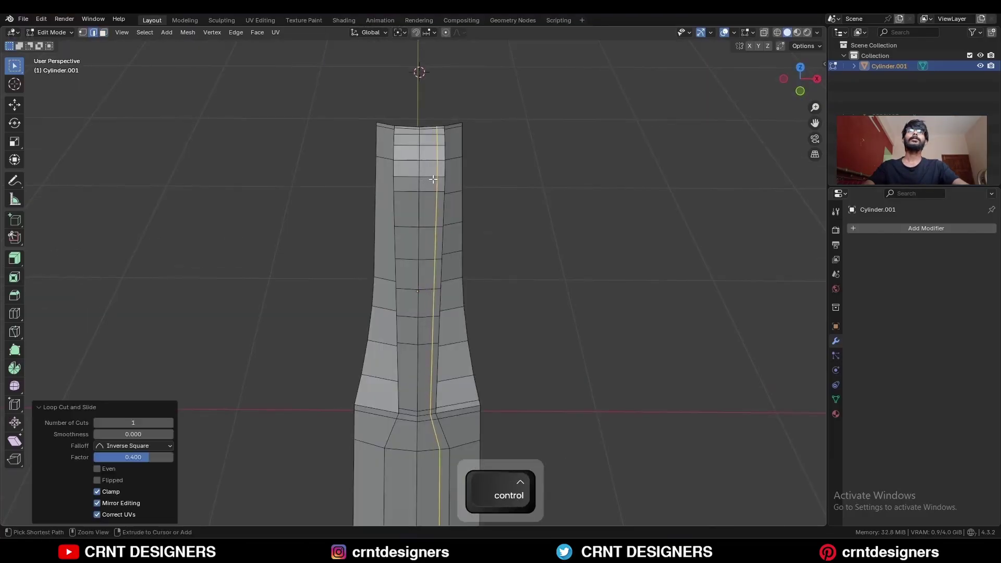
- Connect the rib's lower corner vertex diagonally to the new loop's vertex below, and dissolve the short horizontal edge at that corner
{"action": "key", "text": "1"}
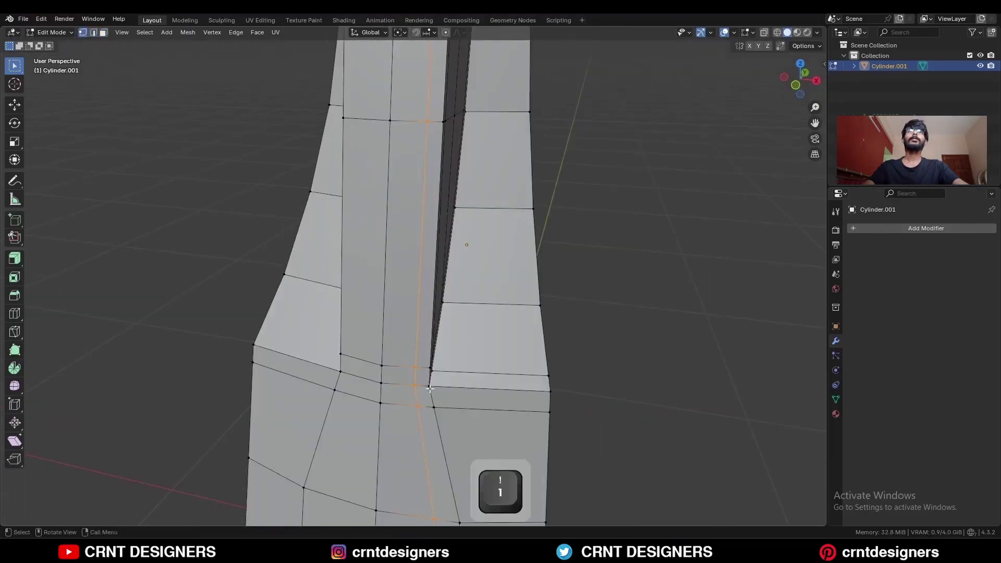
{"action": "left_click", "coordinate": [428, 388]}
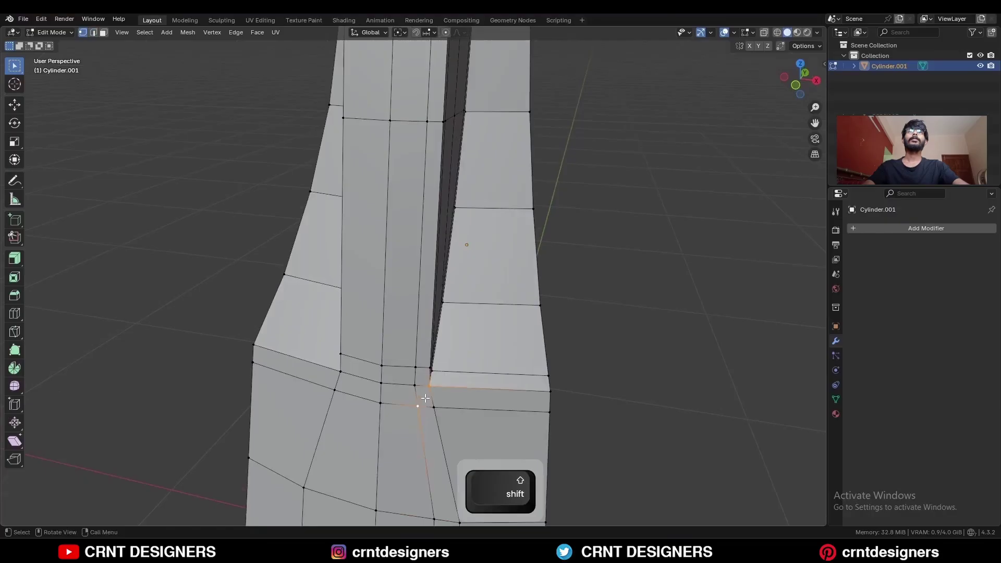
{"action": "key", "text": "j"}
{"action": "left_click", "coordinate": [421, 386], "text": "shift"}
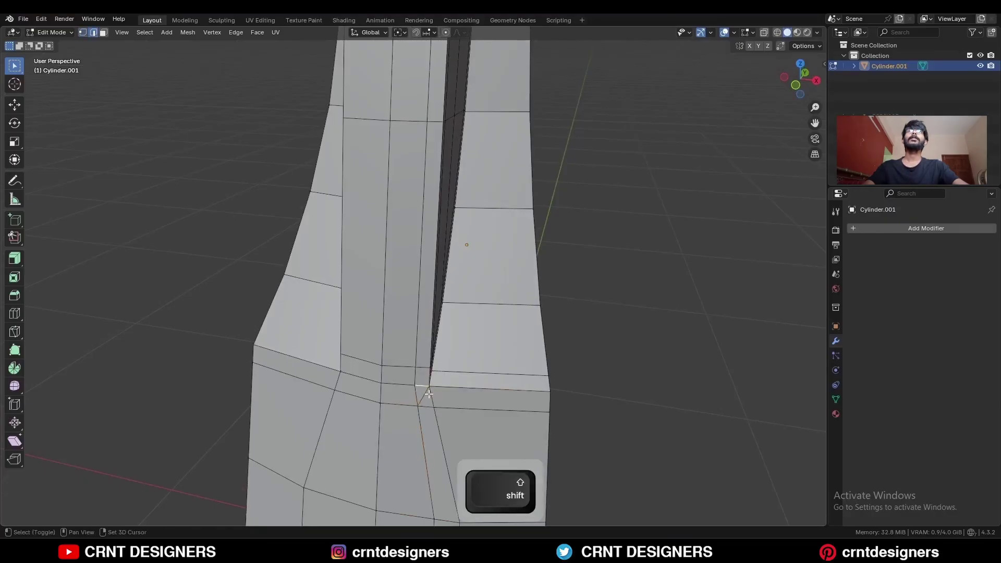
{"action": "key", "text": "ctrl+x"}
- Add a lengthwise loop cut on the side panel beside the recess at factor -0.8, and connect its lower end to the vertex below
{"action": "middle_click_drag", "start_coordinate": [435, 398], "coordinate": [433, 267]}
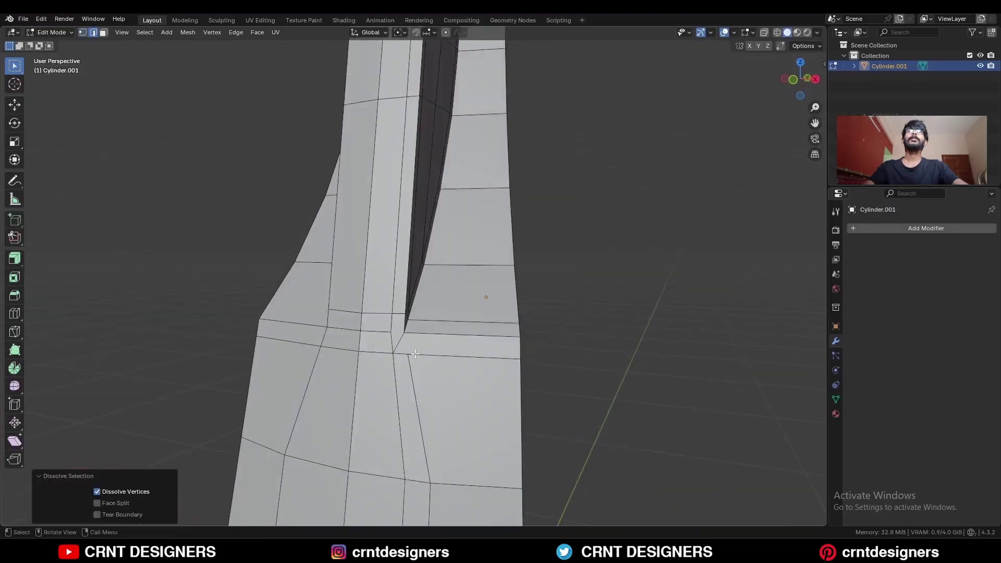
{"action": "key", "text": "ctrl+r"}
{"action": "left_click", "coordinate": [421, 331]}
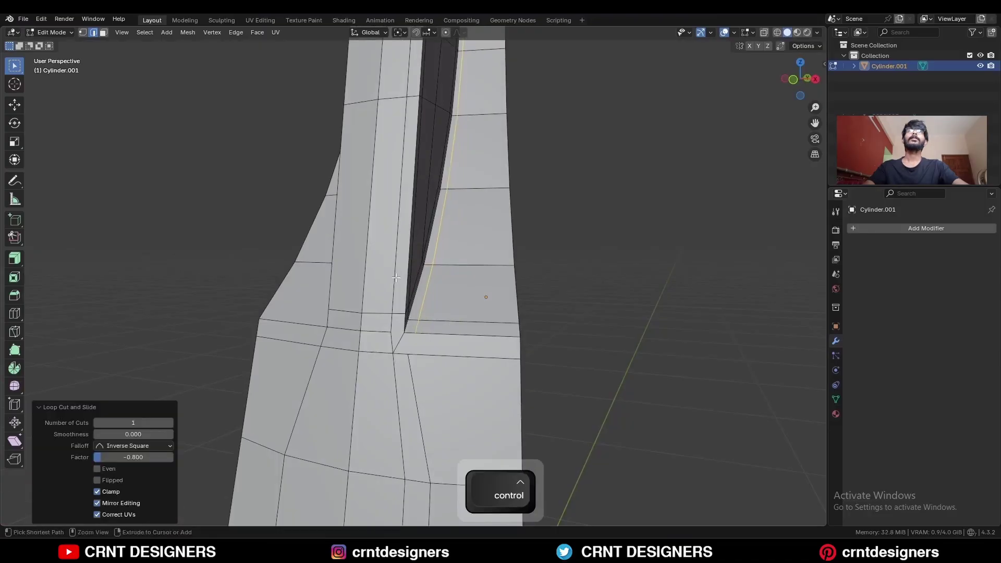
{"action": "key", "text": "1"}
{"action": "left_click", "coordinate": [412, 354], "text": "shift"}
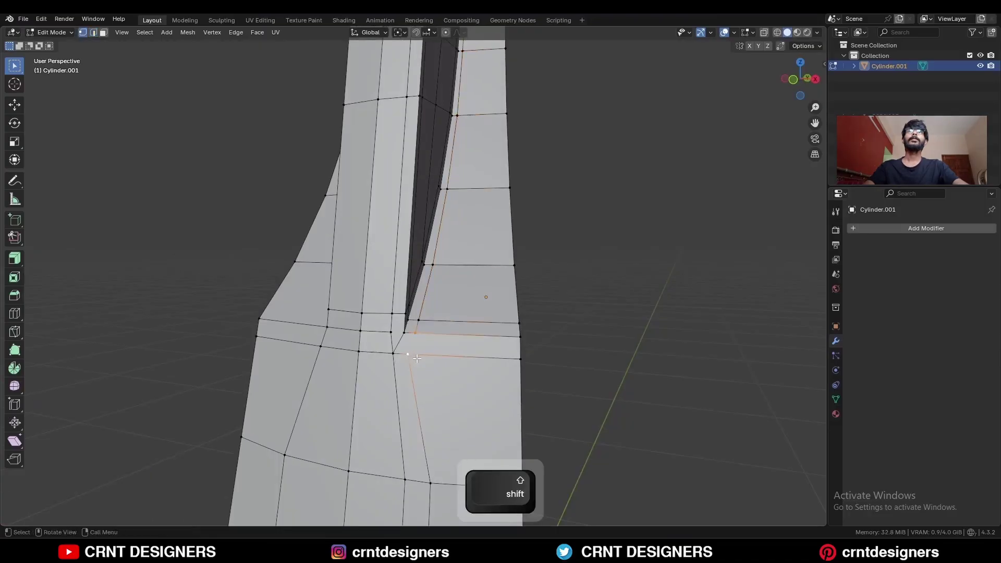
{"action": "scroll", "coordinate": [420, 365], "scroll_direction": "down", "scroll_amount": 4}
- Select the whole mesh and symmetrize it from the +X side to the -X side
{"action": "middle_click_drag", "start_coordinate": [421, 364], "coordinate": [451, 328]}
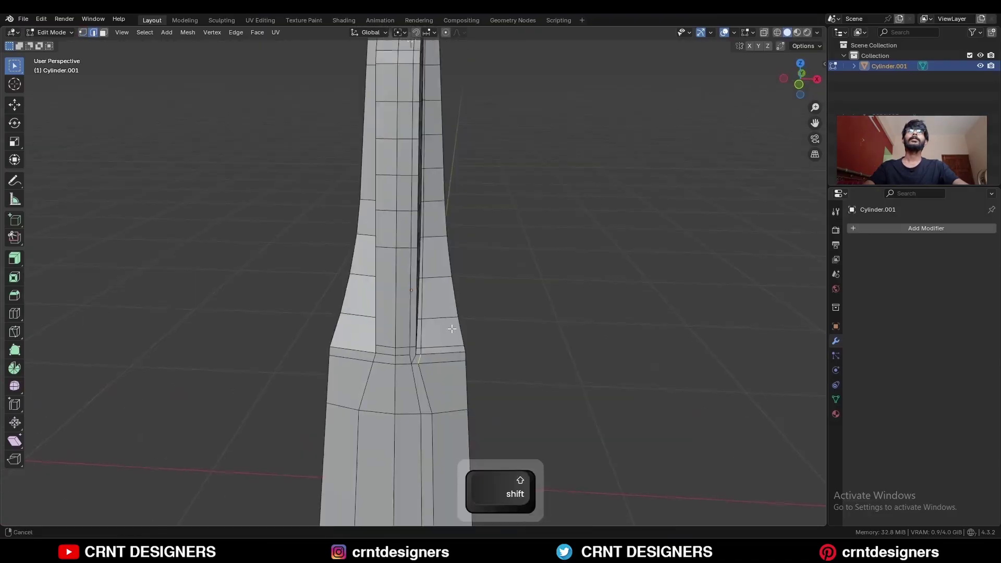
{"action": "key", "text": "a"}
{"action": "left_click", "coordinate": [189, 32]}
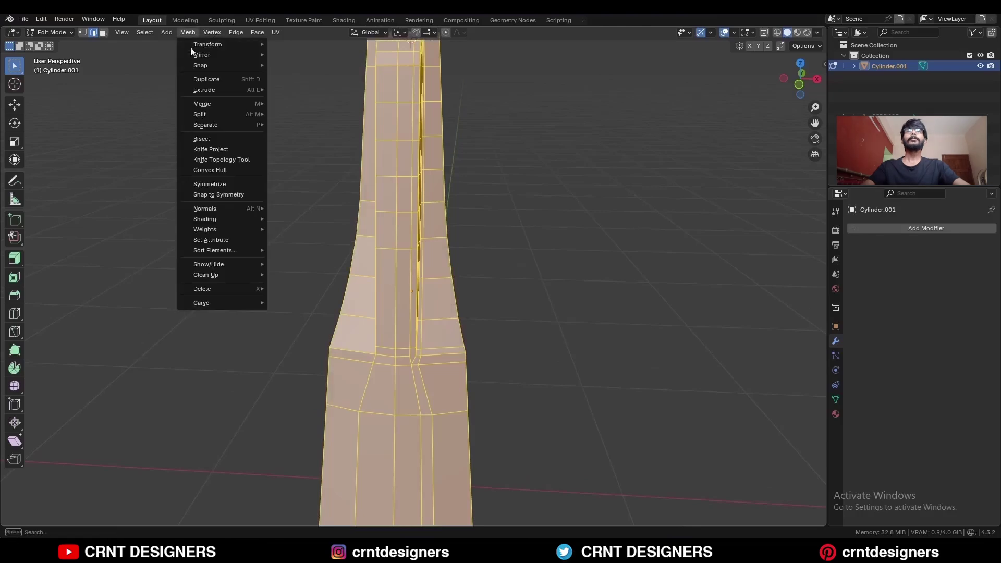
{"action": "left_click", "coordinate": [213, 186]}
{"action": "left_click", "coordinate": [498, 346]}
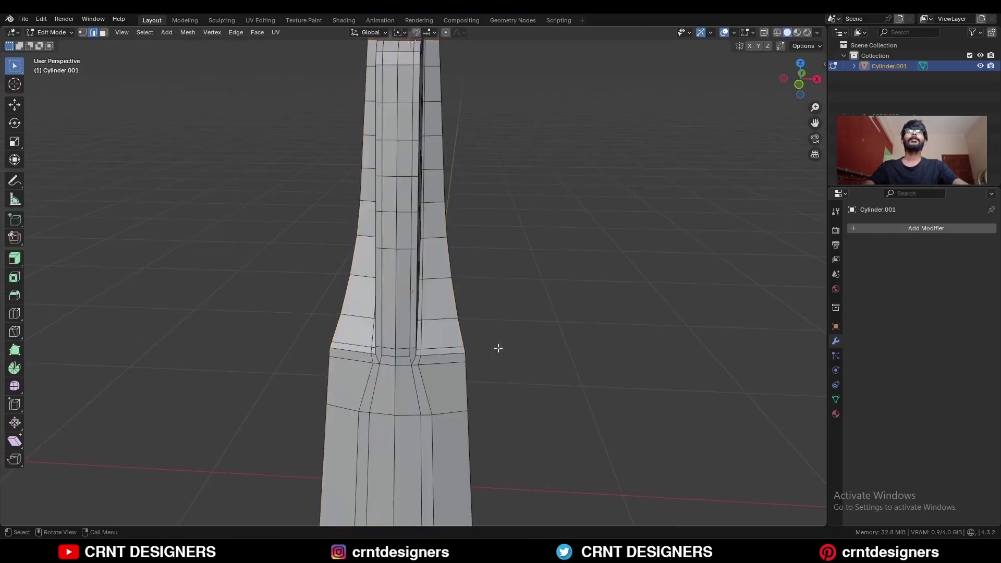
- Dissolve the surplus edges left on the symmetrized mesh near the rib's lower end
{"action": "middle_click_drag", "start_coordinate": [498, 346], "coordinate": [452, 339]}
{"action": "scroll", "coordinate": [453, 339], "scroll_direction": "up", "scroll_amount": 3}
{"action": "left_click", "coordinate": [340, 315], "text": "alt"}
{"action": "key", "text": "ctrl+x"}
- Add a level 2 subdivision surface to the object in Object Mode and shade it smooth, checking it without overlays
{"action": "key", "text": "Tab"}
{"action": "scroll", "coordinate": [451, 293], "scroll_direction": "down", "scroll_amount": 4}
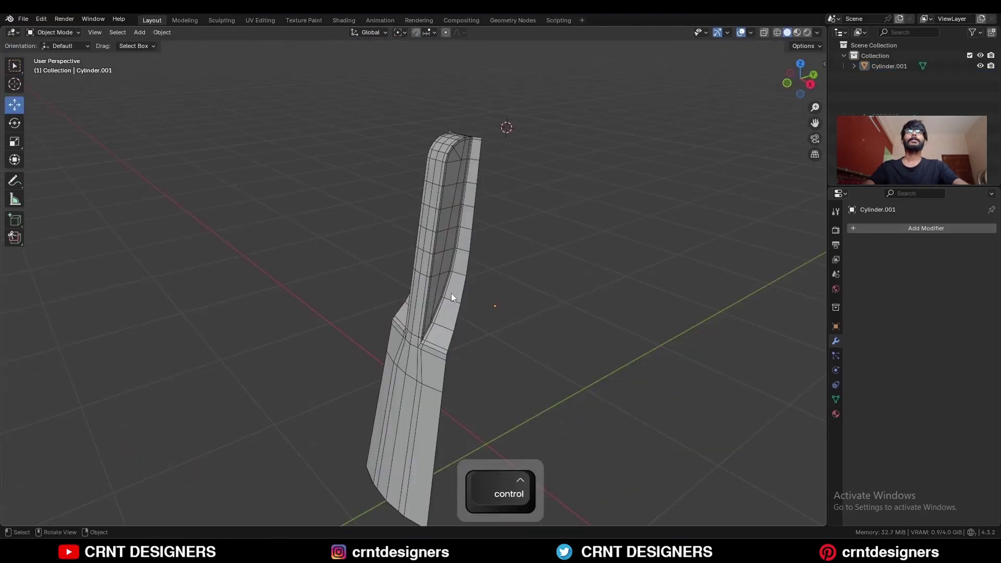
{"action": "left_click", "coordinate": [451, 293]}
{"action": "key", "text": "ctrl+2"}
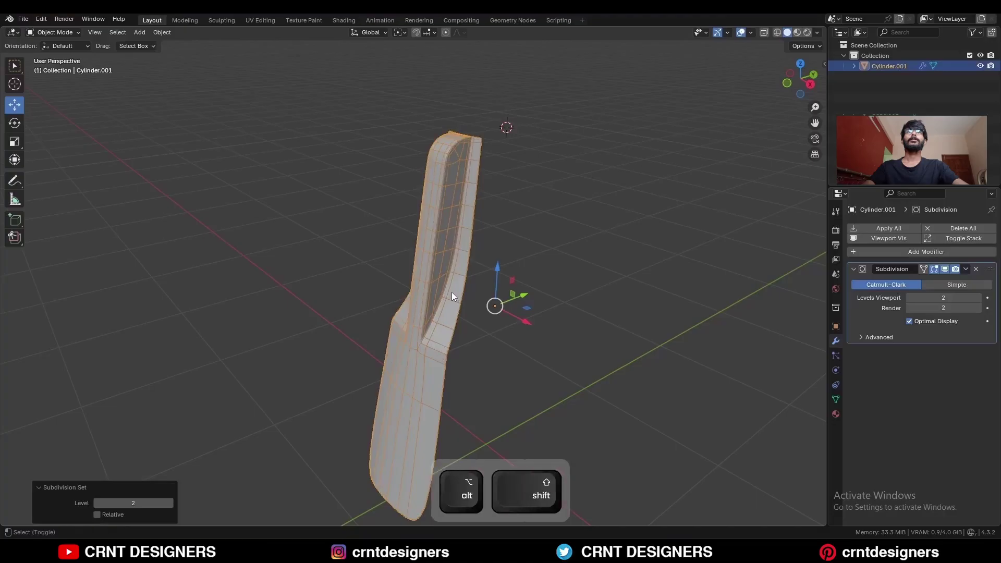
{"action": "key", "text": "shift+alt+z"}
{"action": "right_click", "coordinate": [454, 220]}
{"action": "left_click", "coordinate": [454, 220]}
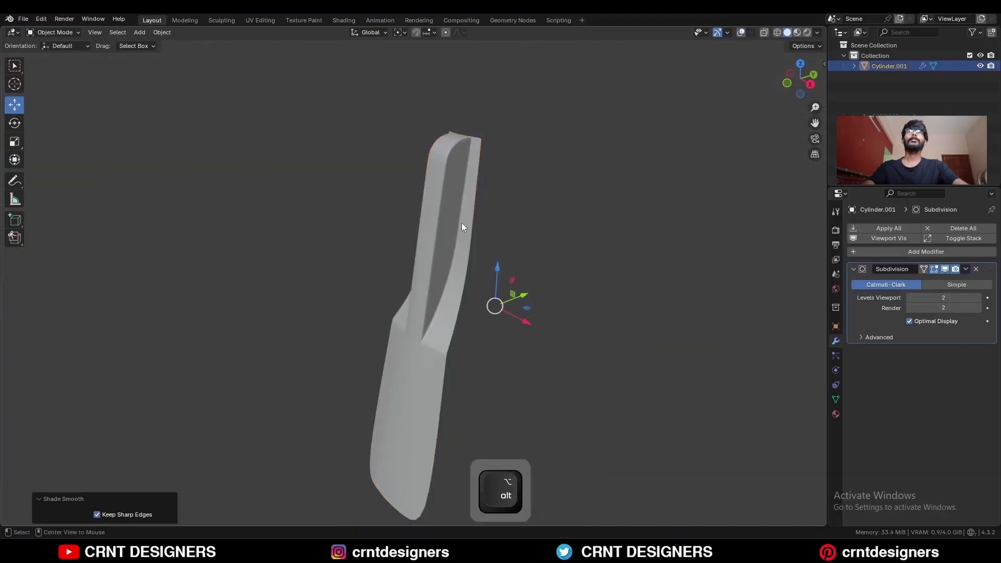
{"action": "key", "text": "shift+alt+z"}
- Apply Set Flow to the lengthwise edge on the +X side of the lower body
{"action": "key", "text": "Tab"}
{"action": "middle_click_drag", "start_coordinate": [518, 223], "coordinate": [459, 339]}
{"action": "left_click", "coordinate": [455, 339]}
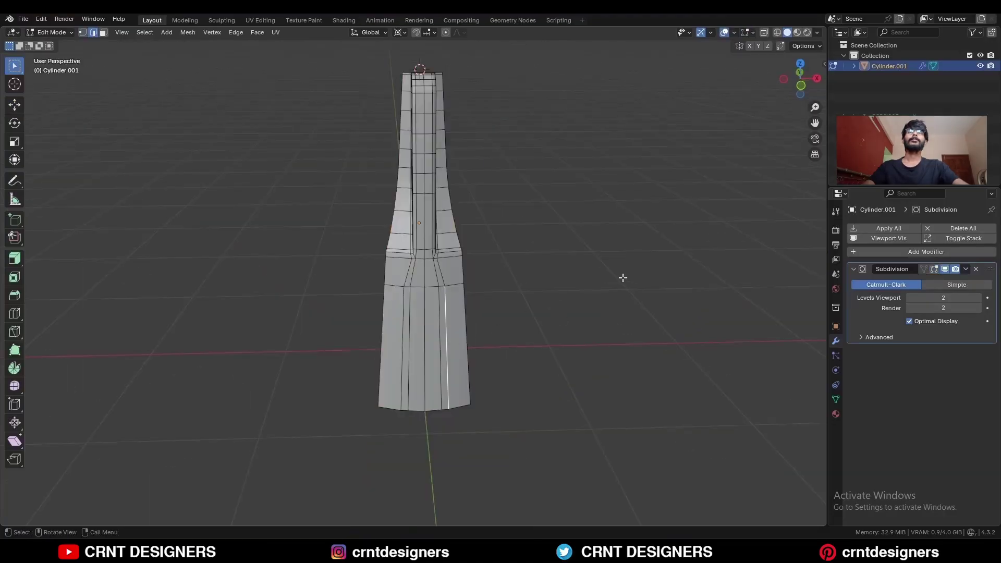
{"action": "key", "text": "ctrl+e"}
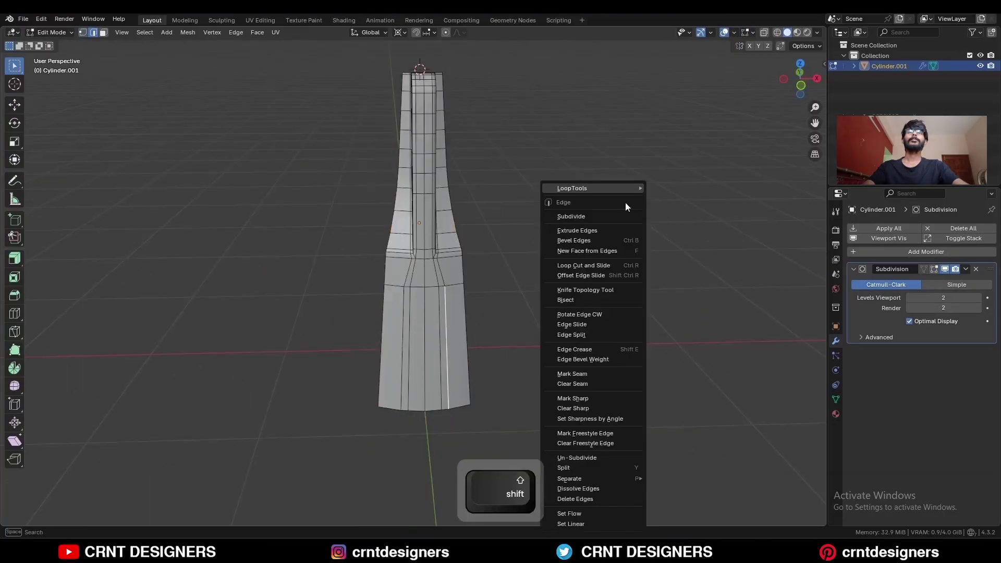
{"action": "left_click", "coordinate": [614, 512]}
{"action": "left_click", "coordinate": [585, 351]}
- Symmetrize the whole mesh from +X to -X again to mirror the adjusted lower-body edge
{"action": "middle_click_drag", "start_coordinate": [584, 351], "coordinate": [554, 285]}
{"action": "key", "text": "a"}
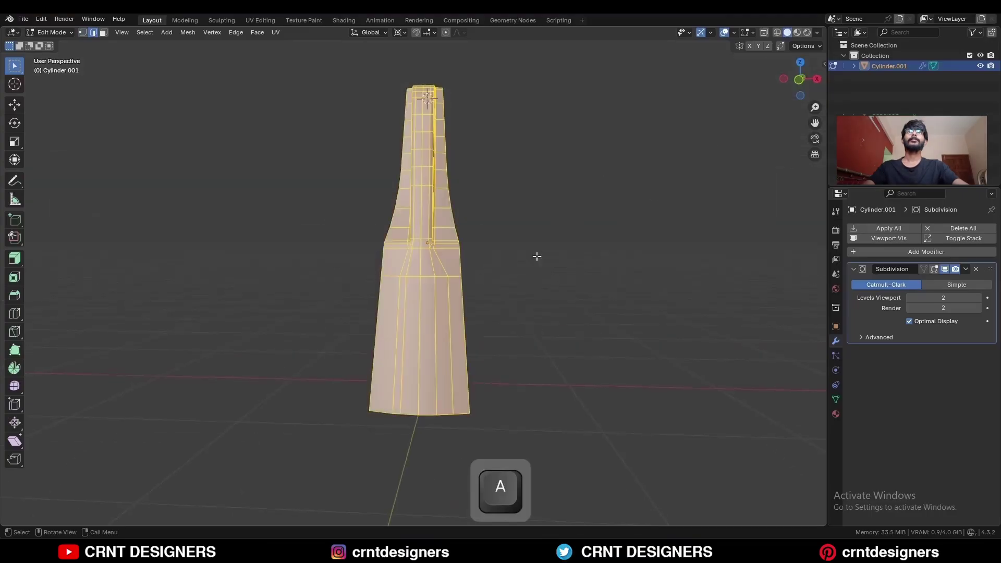
{"action": "left_click", "coordinate": [192, 32]}
{"action": "left_click", "coordinate": [250, 184]}
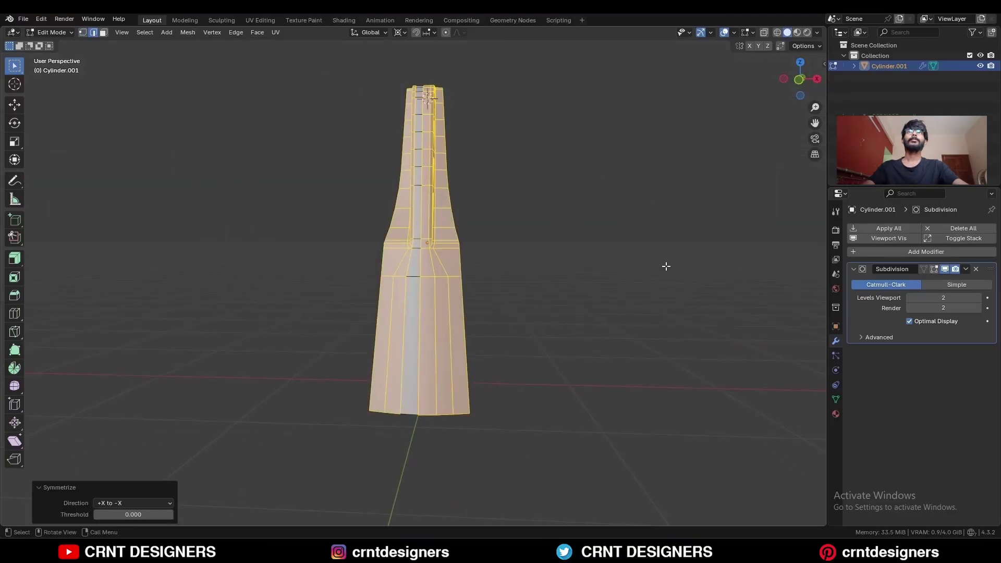
{"action": "left_click", "coordinate": [667, 266]}
- Apply Set Flow with tension 180 to the central lengthwise edge loop of the rib and lower body
{"action": "left_click", "coordinate": [420, 333], "text": "alt"}
{"action": "middle_click_drag", "start_coordinate": [572, 255], "coordinate": [579, 290]}
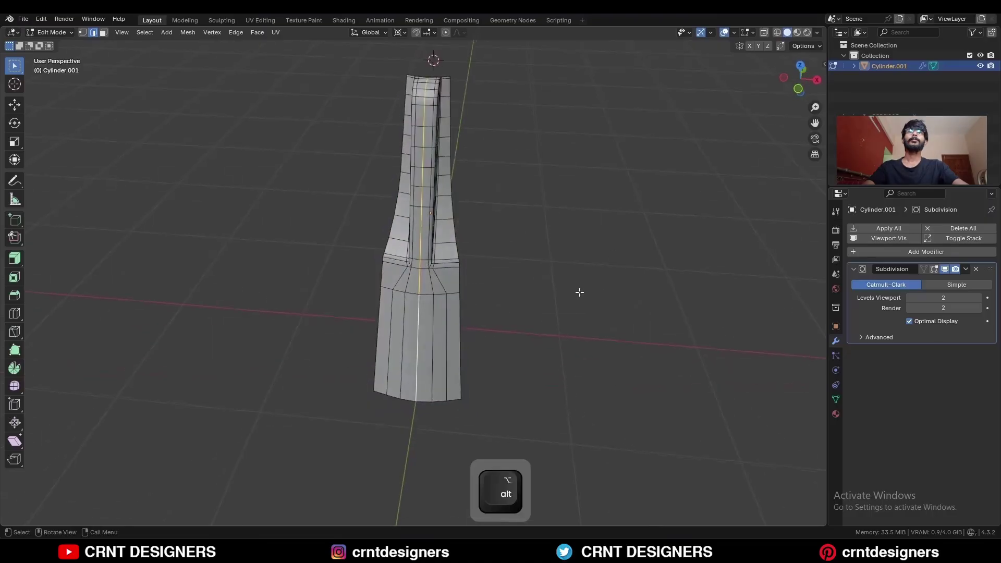
{"action": "right_click", "coordinate": [621, 249]}
{"action": "left_click", "coordinate": [615, 516]}
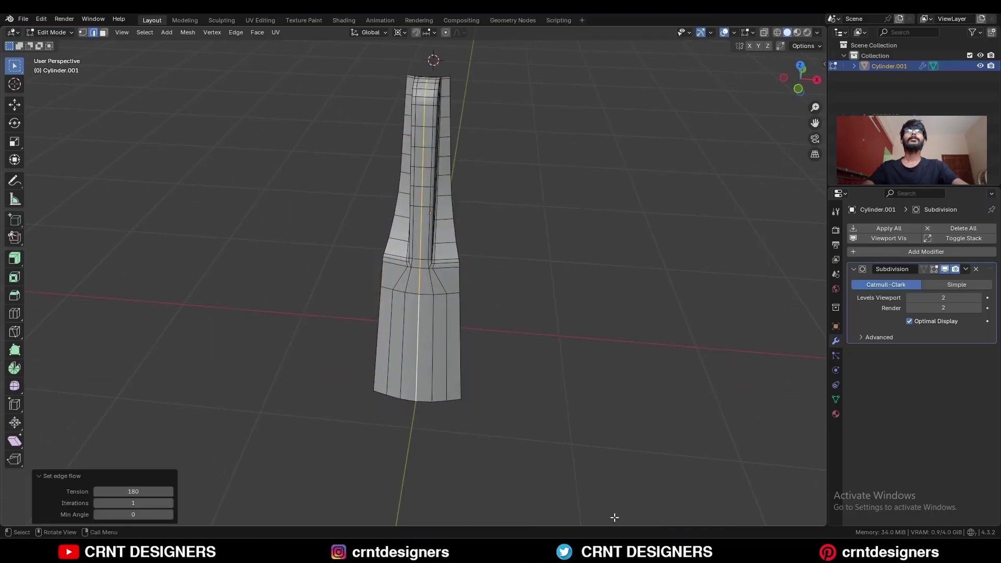
- Duplicate the whole segment in place and rotate the copy 45° about the Z axis in top view
{"action": "key", "text": "a"}
{"action": "middle_click_drag", "start_coordinate": [614, 469], "coordinate": [604, 363]}
{"action": "left_click", "coordinate": [798, 71]}
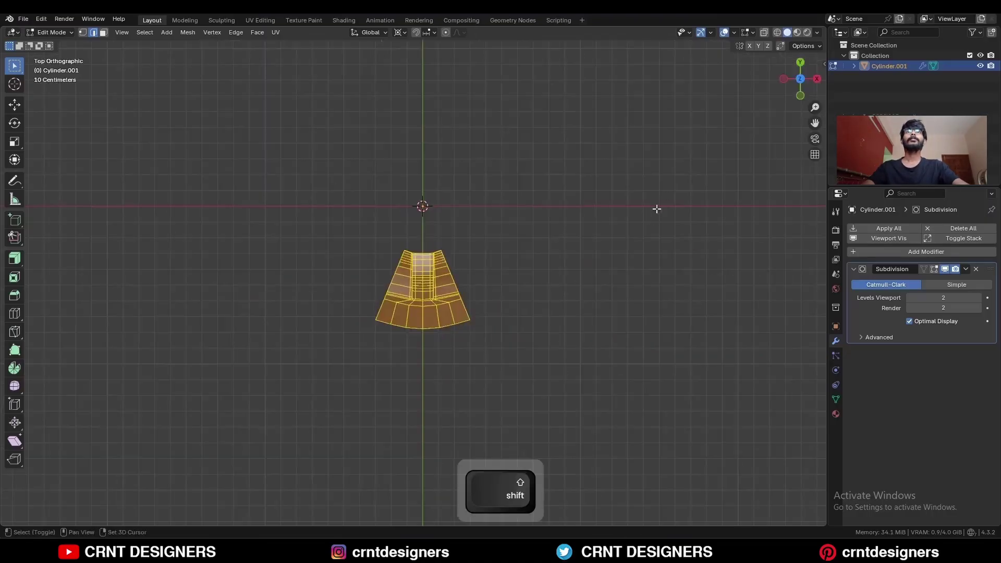
{"action": "key", "text": "shift+d"}
{"action": "right_click", "coordinate": [651, 189]}
{"action": "key", "text": "r"}
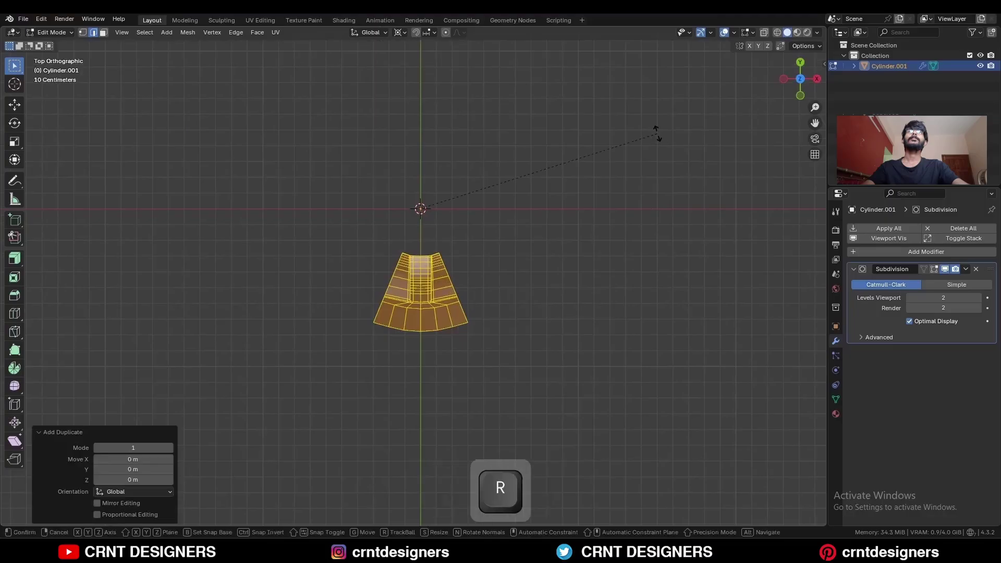
{"action": "key", "text": "ctrl"}
{"action": "left_click", "coordinate": [660, 326], "text": "ctrl"}
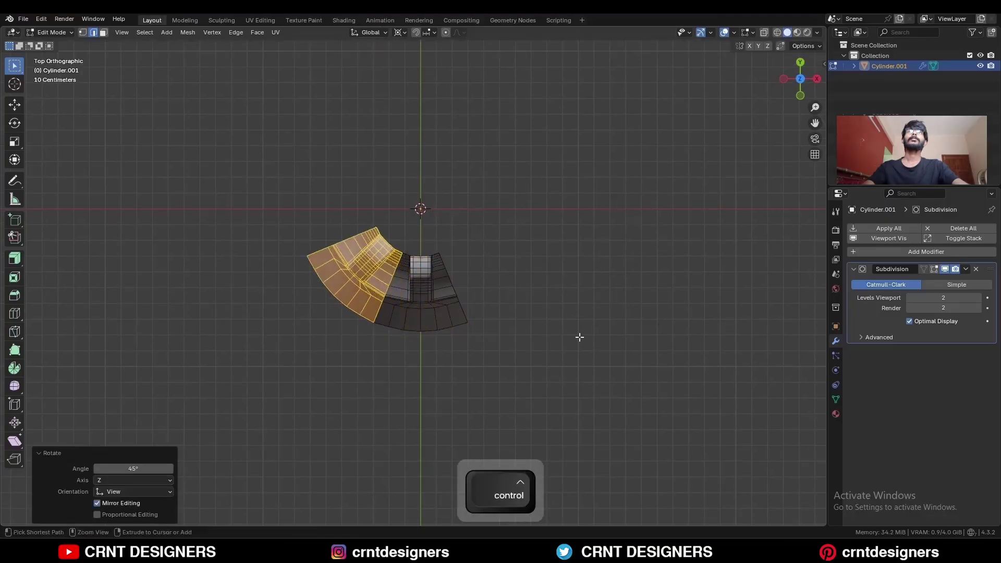
- Add six more copies of the segment, each rotated a further 45° about the Z axis, to complete the full ring
{"action": "middle_click_drag", "start_coordinate": [579, 337], "coordinate": [617, 325], "text": "ctrl"}
{"action": "key", "text": "shift+d"}
{"action": "right_click", "coordinate": [611, 208]}
{"action": "key", "text": "r"}
{"action": "left_click", "coordinate": [602, 222], "text": "ctrl"}
{"action": "key", "text": "shift+d"}
{"action": "right_click", "coordinate": [625, 267]}
{"action": "key", "text": "r"}
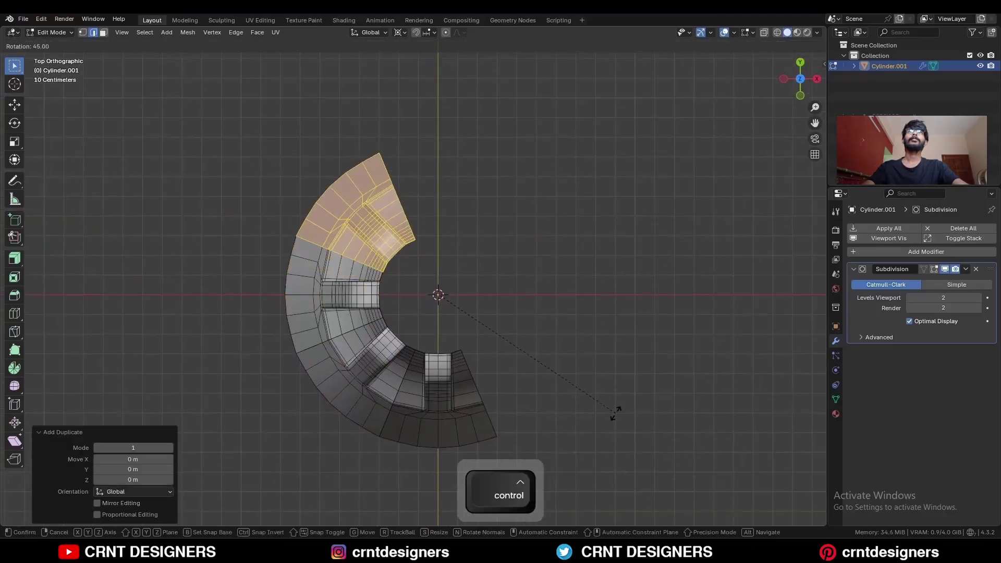
{"action": "left_click", "coordinate": [616, 417], "text": "ctrl"}
{"action": "key", "text": "shift+d"}
{"action": "right_click", "coordinate": [652, 302]}
{"action": "key", "text": "r"}
{"action": "key", "text": "shift+d"}
{"action": "right_click", "coordinate": [673, 451]}
{"action": "key", "text": "shift+r"}
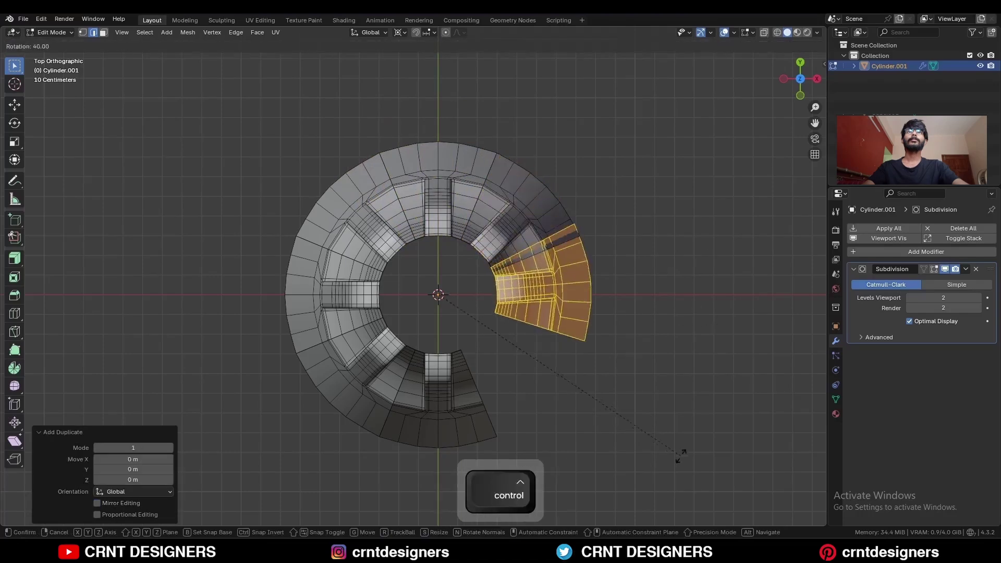
{"action": "key", "text": "shift+d"}
{"action": "right_click", "coordinate": [678, 261]}
{"action": "key", "text": "shift+r"}
- Merge the duplicate vertices of all segments by distance to join the ring into one mesh
{"action": "key", "text": "a"}
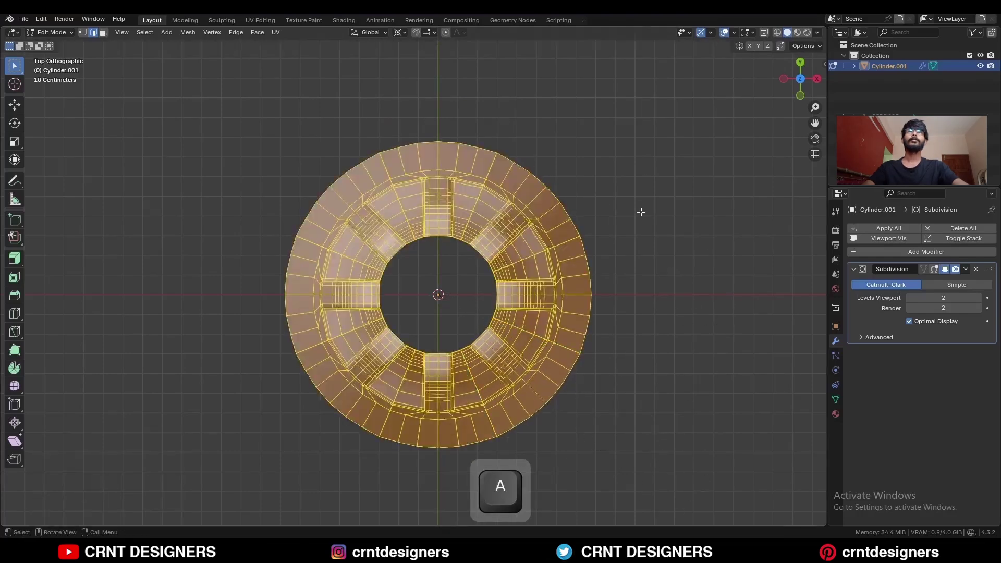
{"action": "key", "text": "m"}
{"action": "left_click", "coordinate": [624, 248]}
{"action": "middle_click_drag", "start_coordinate": [626, 284], "coordinate": [599, 235]}
{"action": "left_click", "coordinate": [623, 298]}
- Make the horizontal edge loop just below the shoulder perfectly round with LoopTools Circle
{"action": "middle_click_drag", "start_coordinate": [624, 297], "coordinate": [633, 191], "text": "shift"}
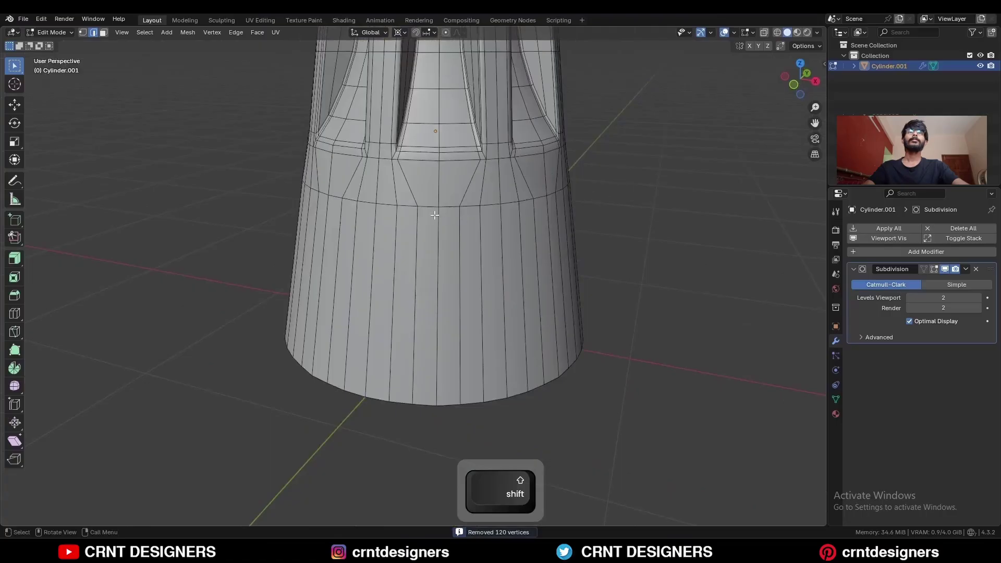
{"action": "key", "text": "ctrl+e"}
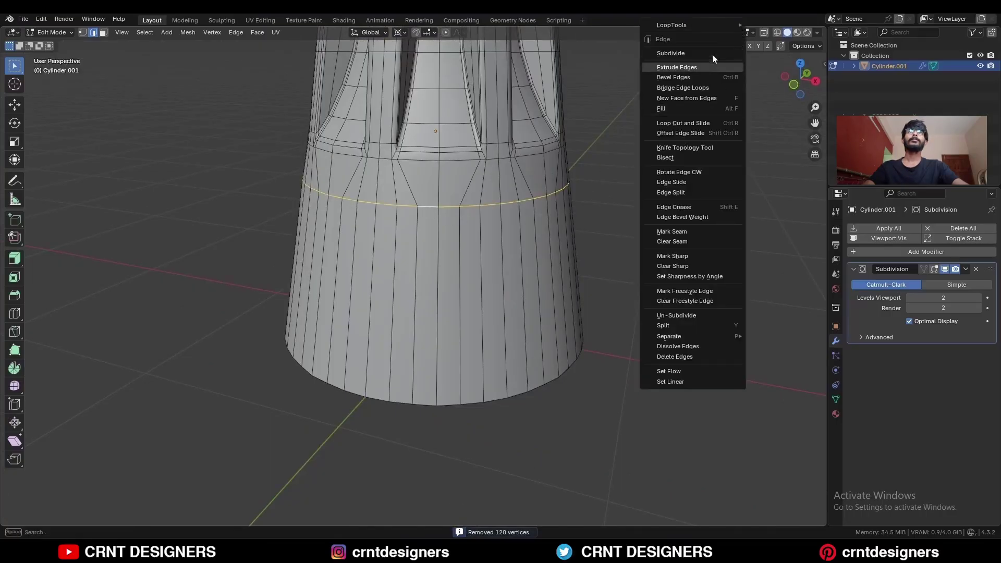
{"action": "mouse_move", "coordinate": [747, 24]}
{"action": "left_click", "coordinate": [780, 36]}
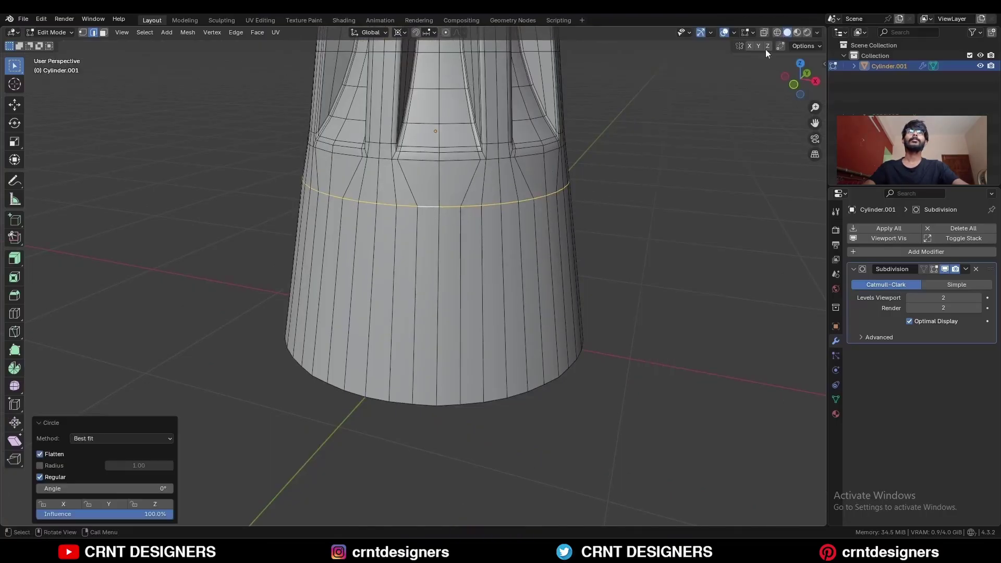
- Make the body's open bottom edge loop round with LoopTools Circle, deselect everything and switch to front view
{"action": "left_click", "coordinate": [510, 396], "text": "alt"}
{"action": "key", "text": "ctrl+e"}
{"action": "mouse_move", "coordinate": [650, 170]}
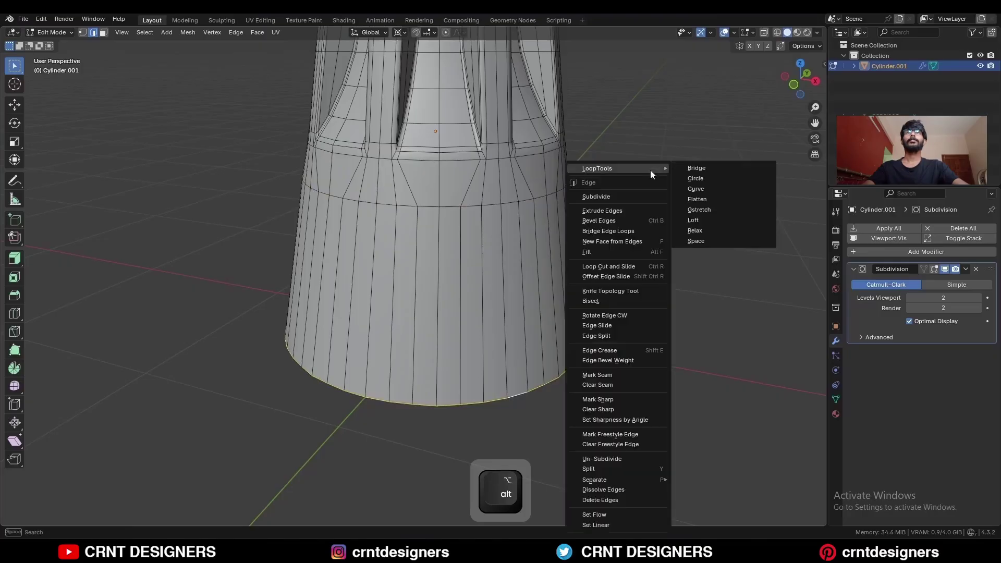
{"action": "left_click", "coordinate": [694, 181]}
{"action": "key", "text": "alt+a"}
{"action": "key", "text": "KP_1"}
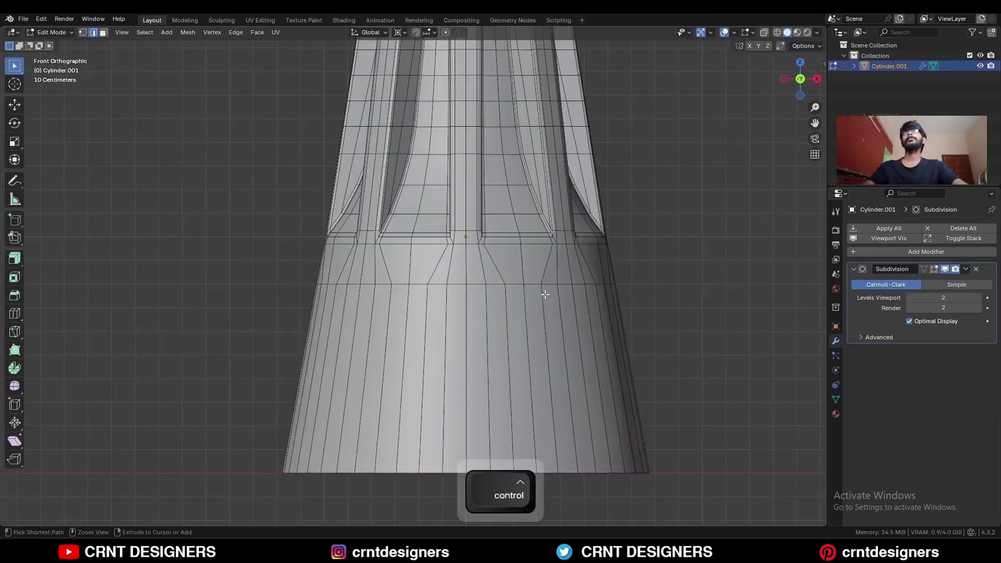
- Add four evenly spaced horizontal loop cuts to the lower body between the shoulder loop and the bottom edge, then clear the selection
{"action": "key", "text": "ctrl+r"}
{"action": "scroll", "coordinate": [535, 314], "scroll_direction": "up", "scroll_amount": 3}
{"action": "left_click", "coordinate": [535, 314]}
{"action": "right_click", "coordinate": [535, 314]}
{"action": "key", "text": "alt+a"}
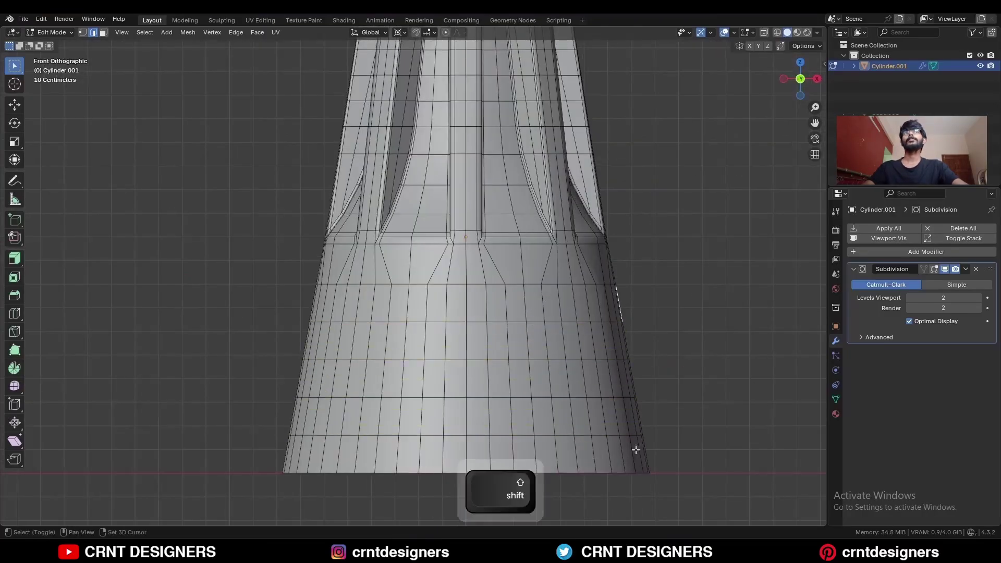
- Fill the body's open bottom edge loop with a face and inset that face by a wide border
{"action": "middle_click_drag", "start_coordinate": [632, 449], "coordinate": [565, 359], "text": "shift"}
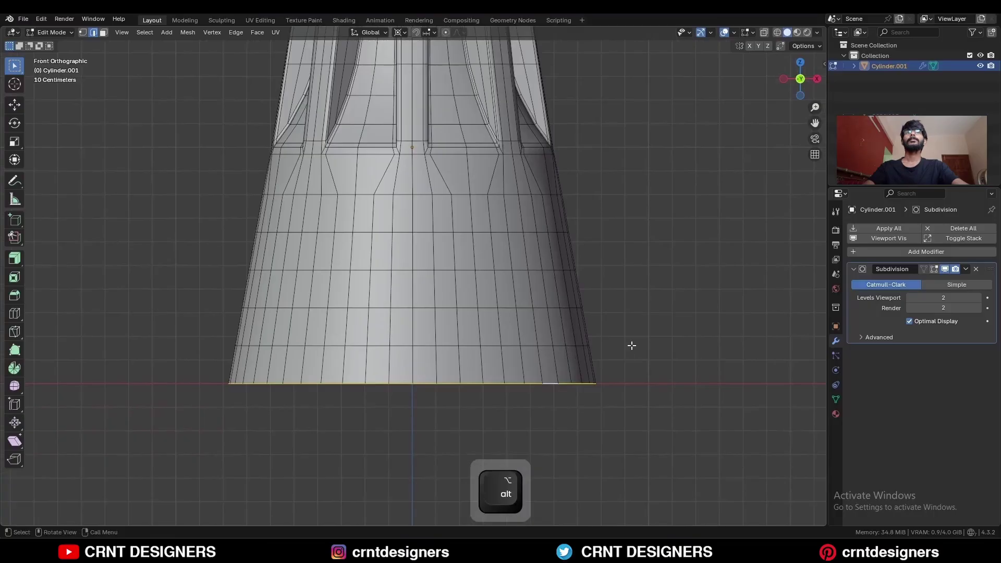
{"action": "key", "text": "f"}
{"action": "middle_click_drag", "start_coordinate": [633, 385], "coordinate": [616, 339]}
{"action": "key", "text": "i"}
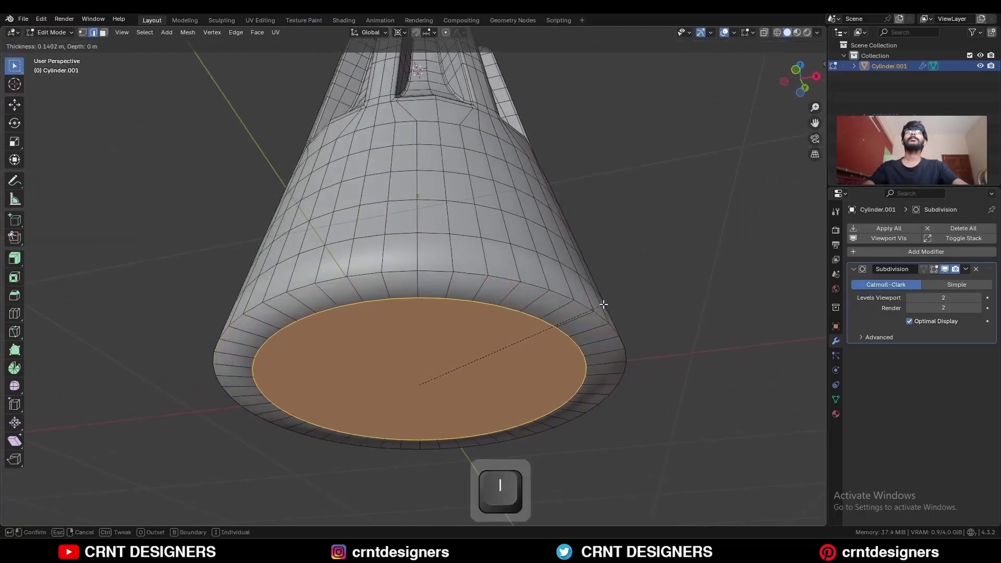
{"action": "left_click", "coordinate": [601, 306]}
- Bevel the outer bottom rim loop with two segments, a profile of 1 and an offset of about 0.028 m
{"action": "left_click", "coordinate": [584, 307], "text": "alt"}
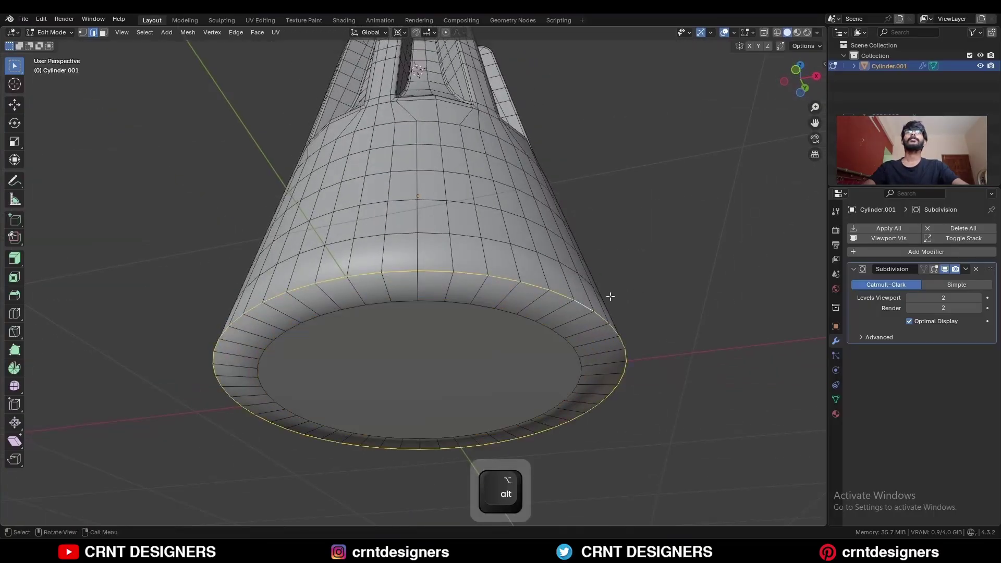
{"action": "key", "text": "ctrl+b"}
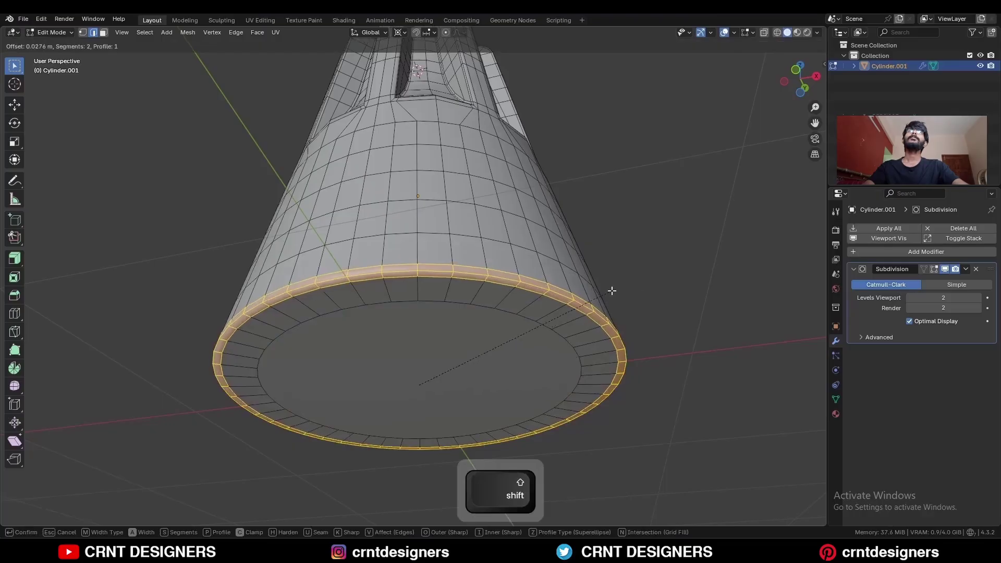
{"action": "left_click", "coordinate": [605, 290]}
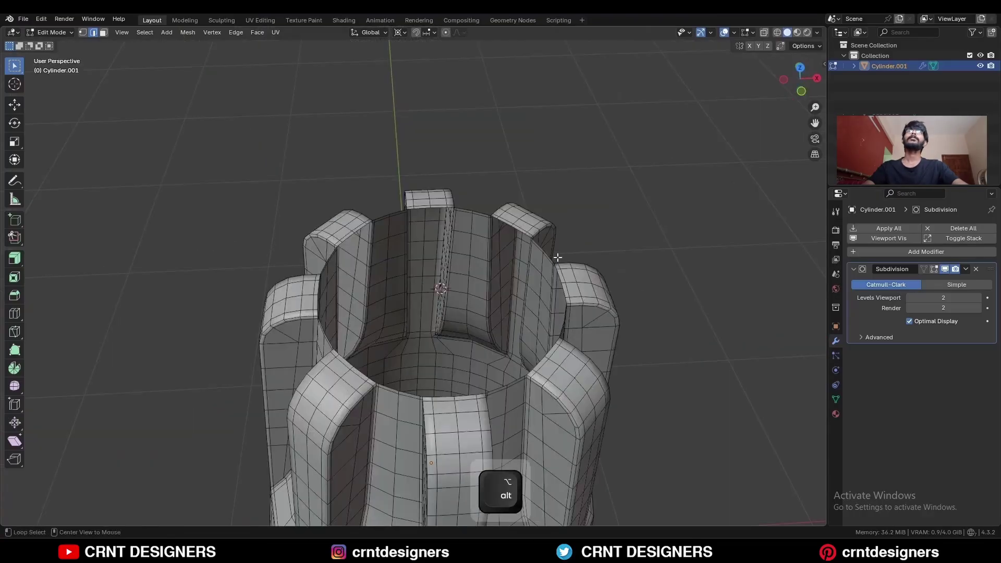
- Fill the open top loop with a cap face and inset it twice, by about 0.013 m the first time
{"action": "left_click", "coordinate": [559, 280], "text": "alt"}
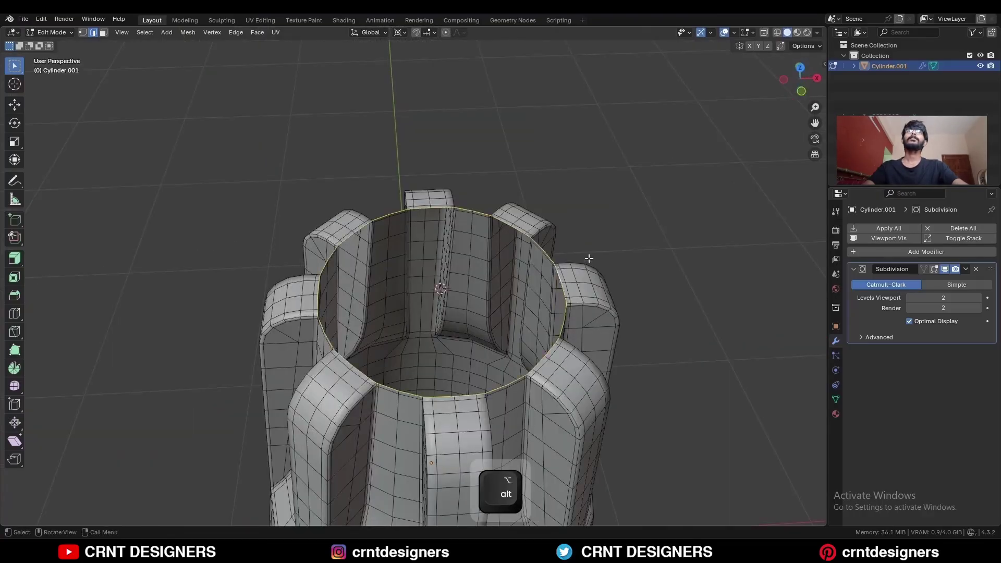
{"action": "key", "text": "f"}
{"action": "key", "text": "i"}
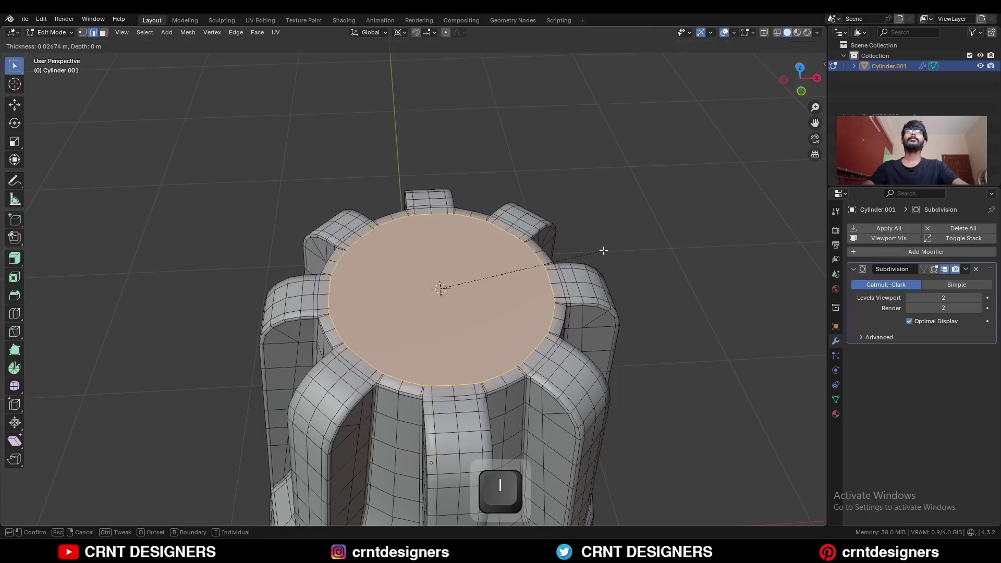
{"action": "left_click", "coordinate": [664, 266]}
{"action": "middle_click_drag", "start_coordinate": [627, 277], "coordinate": [590, 259], "text": "shift"}
{"action": "scroll", "coordinate": [590, 259], "scroll_direction": "up", "scroll_amount": 2}
{"action": "key", "text": "i"}
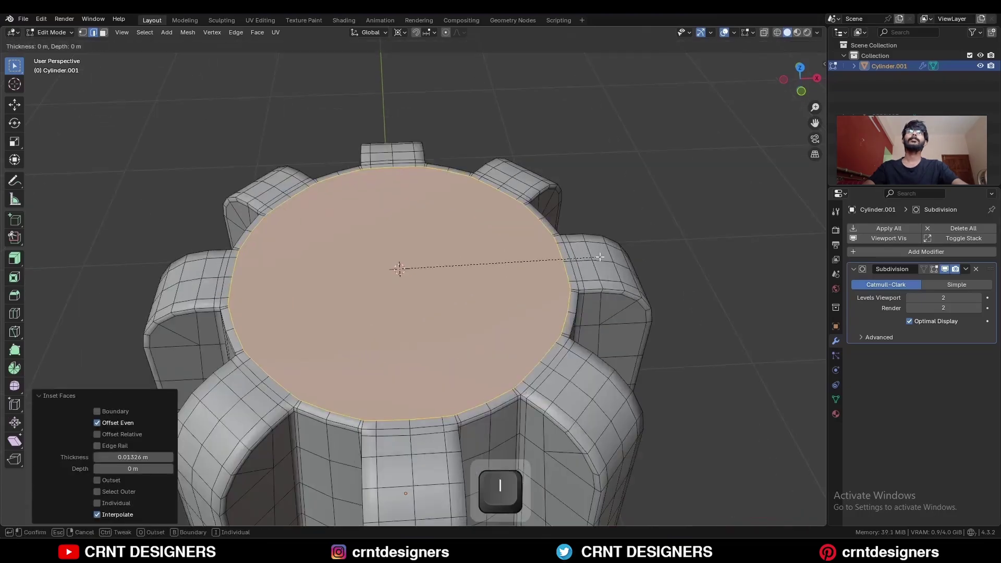
{"action": "left_click", "coordinate": [549, 262]}
- Dissolve the surplus short edges at the front rib's upper corner beside the cap rim
{"action": "middle_click_drag", "start_coordinate": [595, 360], "coordinate": [562, 355]}
{"action": "middle_click_drag", "start_coordinate": [562, 355], "coordinate": [648, 258], "text": "shift"}
{"action": "key", "text": "1"}
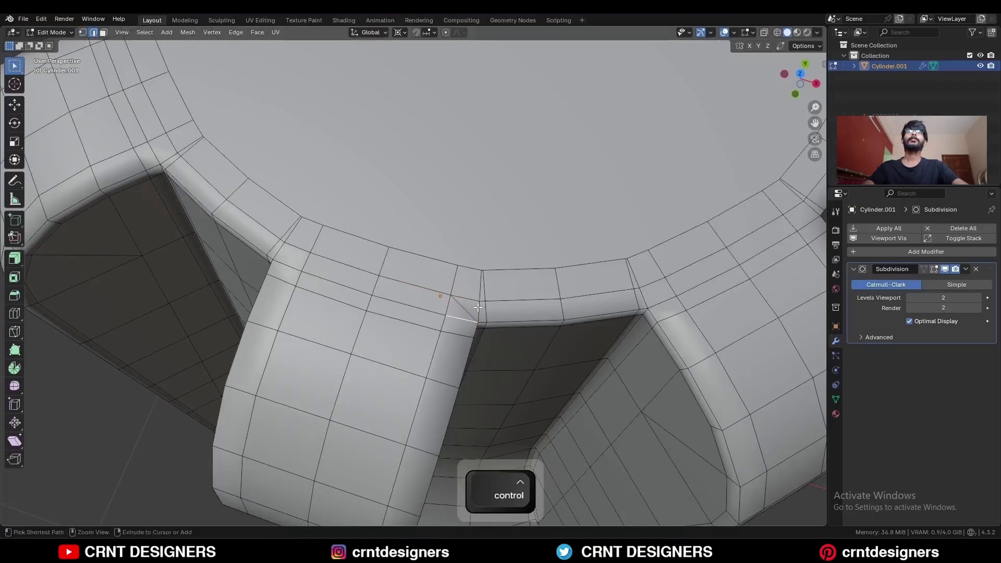
{"action": "key", "text": "ctrl+x"}
{"action": "scroll", "coordinate": [477, 318], "scroll_direction": "down", "scroll_amount": 3}
{"action": "middle_click_drag", "start_coordinate": [476, 328], "coordinate": [453, 303]}
{"action": "left_click", "coordinate": [370, 197]}
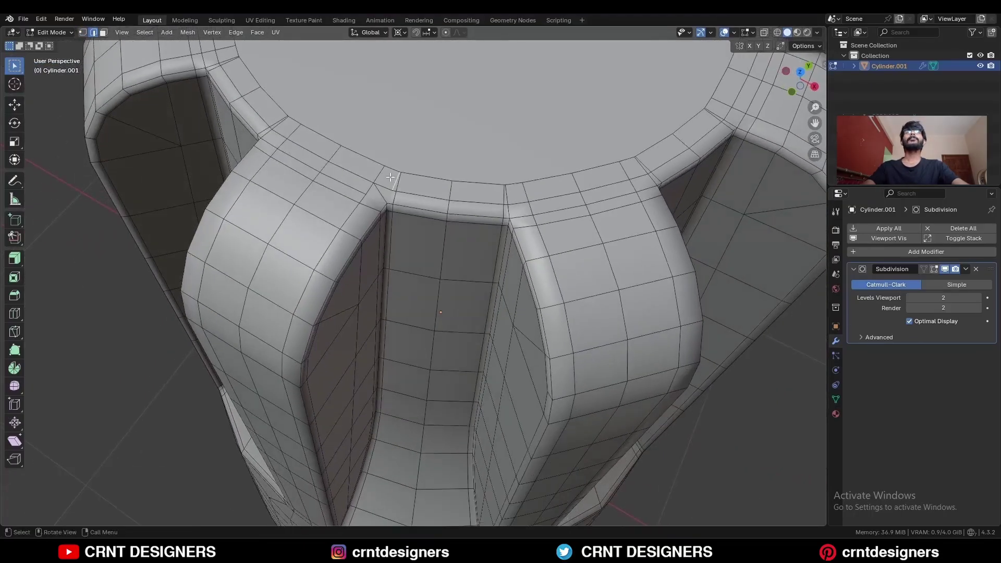
{"action": "key", "text": "ctrl+x"}
- Select the leftover edge between the two neighbouring vertices at the same rib corner and dissolve the redundant rib-top edges
{"action": "key", "text": "1"}
{"action": "left_click", "coordinate": [367, 194]}
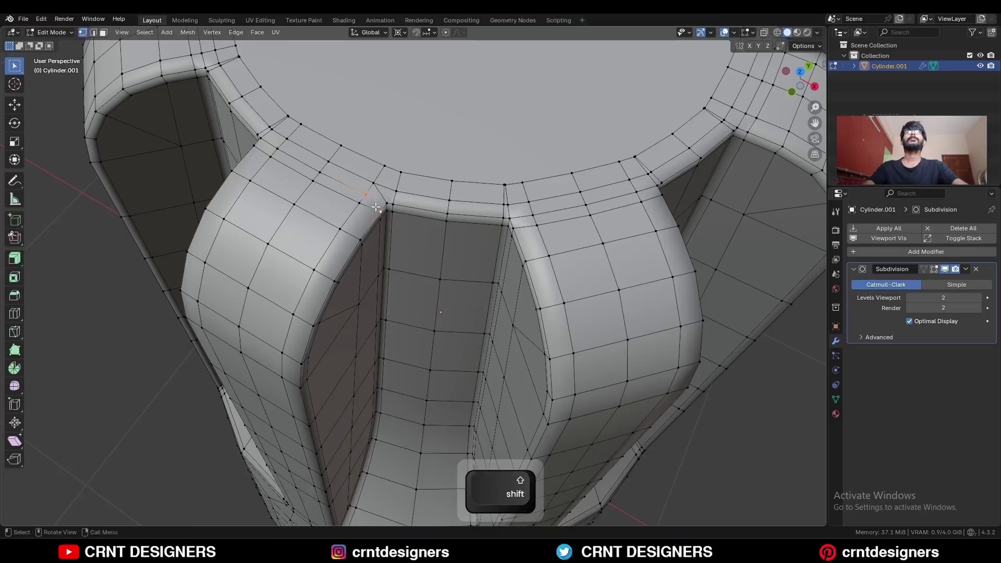
{"action": "left_click", "coordinate": [376, 207], "text": "shift"}
{"action": "key", "text": "2"}
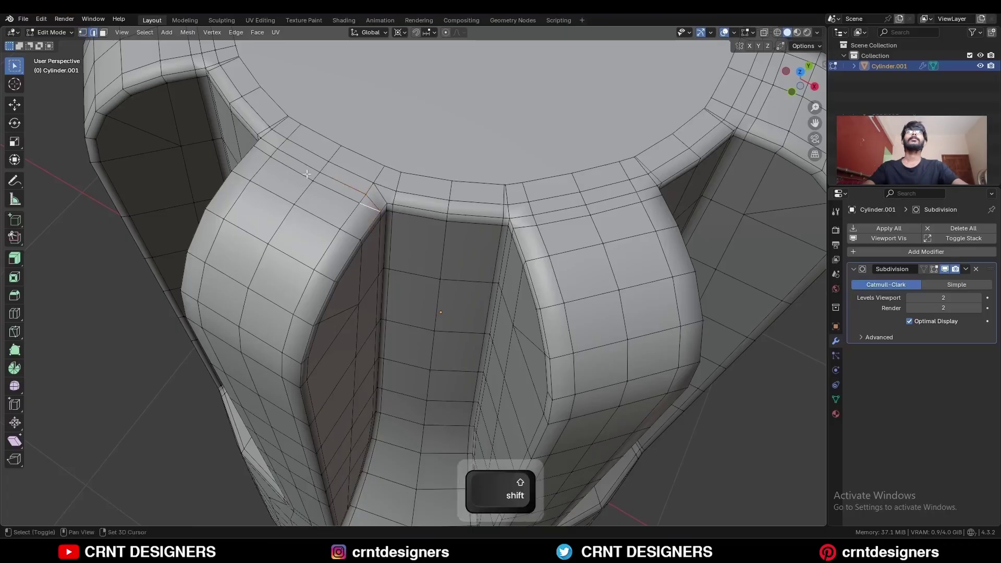
{"action": "key", "text": "ctrl+x"}
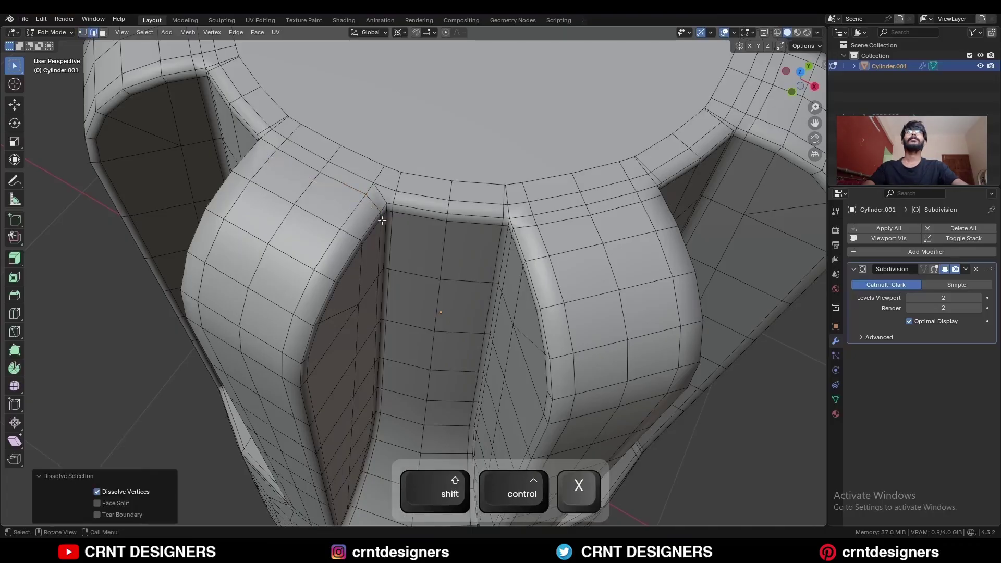
- Symmetrize the whole mesh from +X to -X to copy the cleaned rib corner to the other side
{"action": "middle_click_drag", "start_coordinate": [382, 221], "coordinate": [448, 248]}
{"action": "key", "text": "a"}
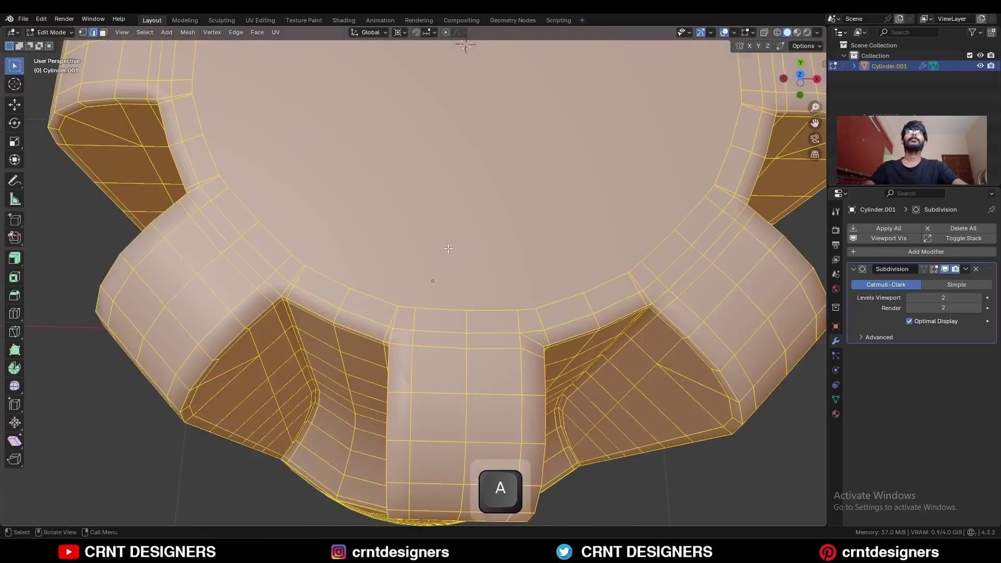
{"action": "left_click", "coordinate": [188, 32]}
{"action": "left_click", "coordinate": [224, 187]}
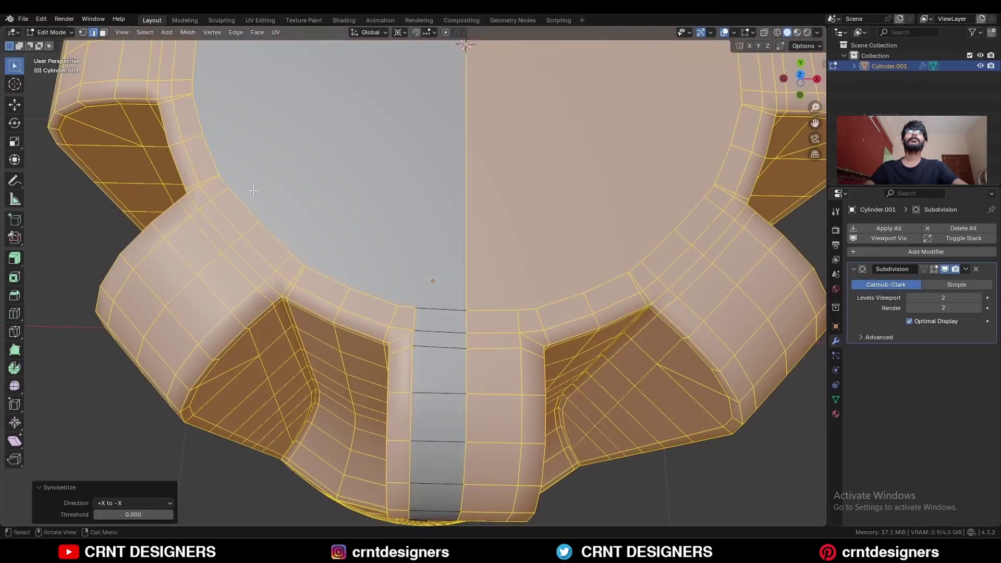
{"action": "left_click", "coordinate": [395, 187]}
- Select the vertical edge run along the groove's inner corner beside the front rib and slide it along the surface
{"action": "middle_click_drag", "start_coordinate": [414, 214], "coordinate": [349, 192], "text": "shift"}
{"action": "key", "text": "2"}
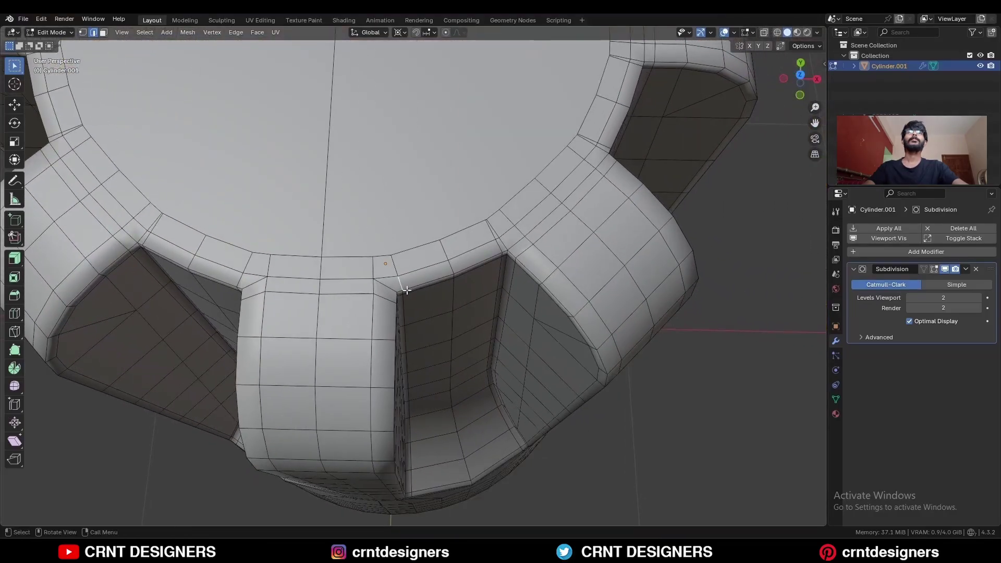
{"action": "middle_click_drag", "start_coordinate": [407, 291], "coordinate": [393, 280]}
{"action": "middle_click_drag", "start_coordinate": [364, 194], "coordinate": [384, 235]}
{"action": "key", "text": "ctrl+shift+z"}
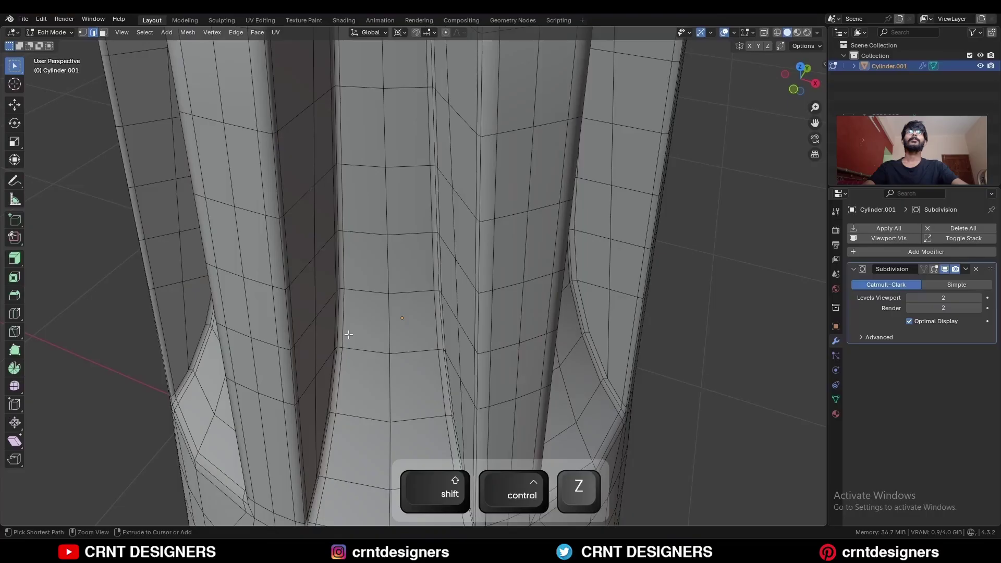
{"action": "left_click", "coordinate": [348, 334], "text": "ctrl"}
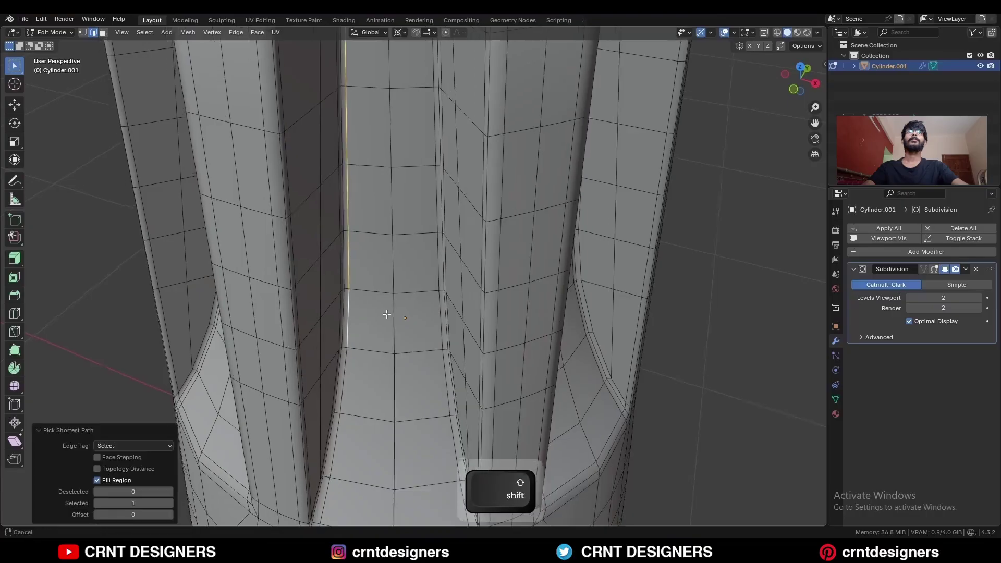
{"action": "key", "text": "g"}
{"action": "key", "text": "g"}
{"action": "left_click", "coordinate": [387, 310]}
- Slide the vertex at the lower part of that groove corner to even out its curve
{"action": "key", "text": "1"}
{"action": "left_click", "coordinate": [362, 382]}
{"action": "middle_click_drag", "start_coordinate": [378, 375], "coordinate": [365, 433]}
{"action": "key", "text": "g"}
{"action": "key", "text": "g"}
{"action": "left_click", "coordinate": [374, 381]}
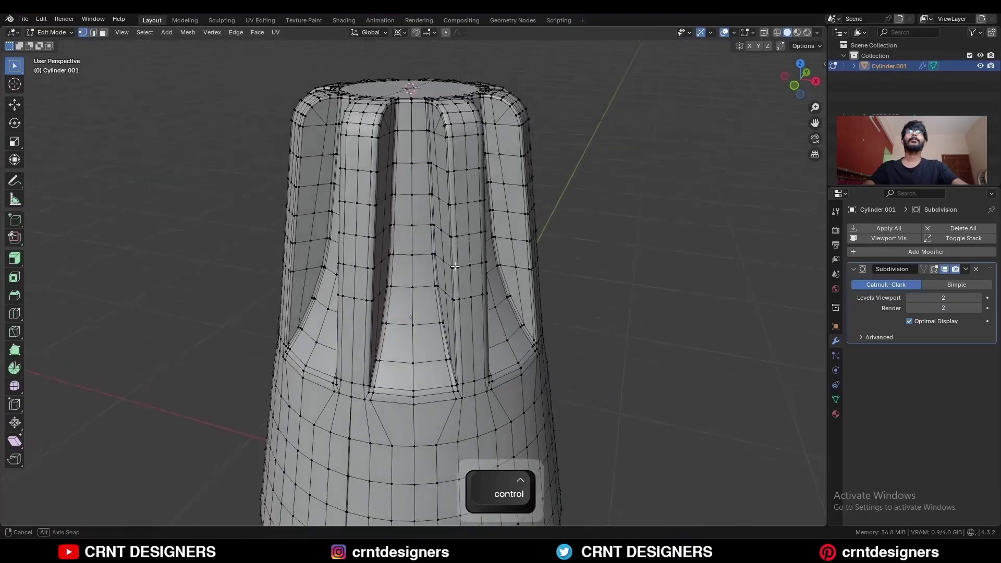
- Symmetrize the full mesh again from +X to -X to mirror the groove adjustments
{"action": "middle_click_drag", "start_coordinate": [452, 275], "coordinate": [480, 261]}
{"action": "key", "text": "a"}
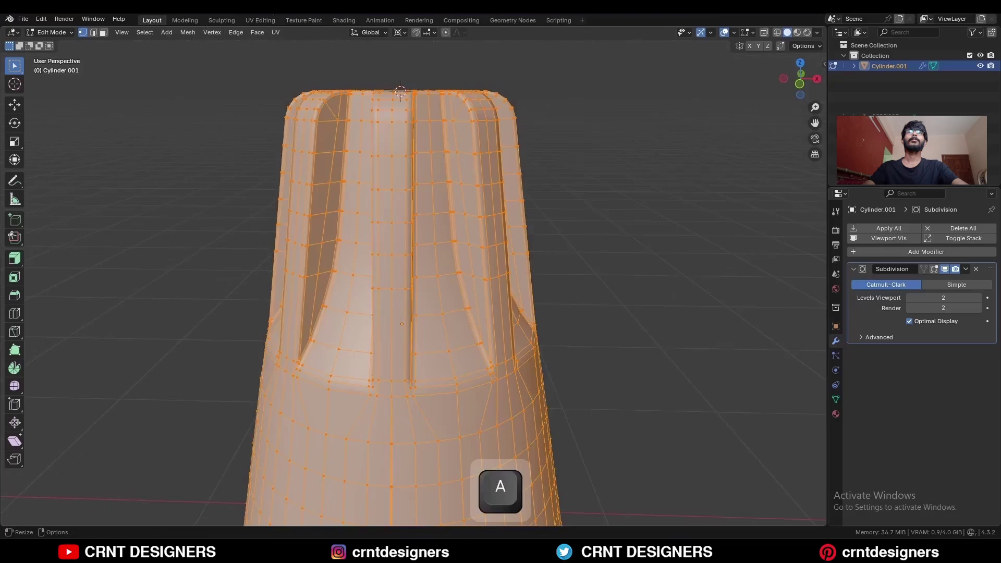
{"action": "left_click", "coordinate": [188, 33]}
{"action": "left_click", "coordinate": [214, 184]}
- Dissolve the extra vertical edge loop along the centre of the lower body's front
{"action": "middle_click_drag", "start_coordinate": [571, 373], "coordinate": [571, 248], "text": "shift"}
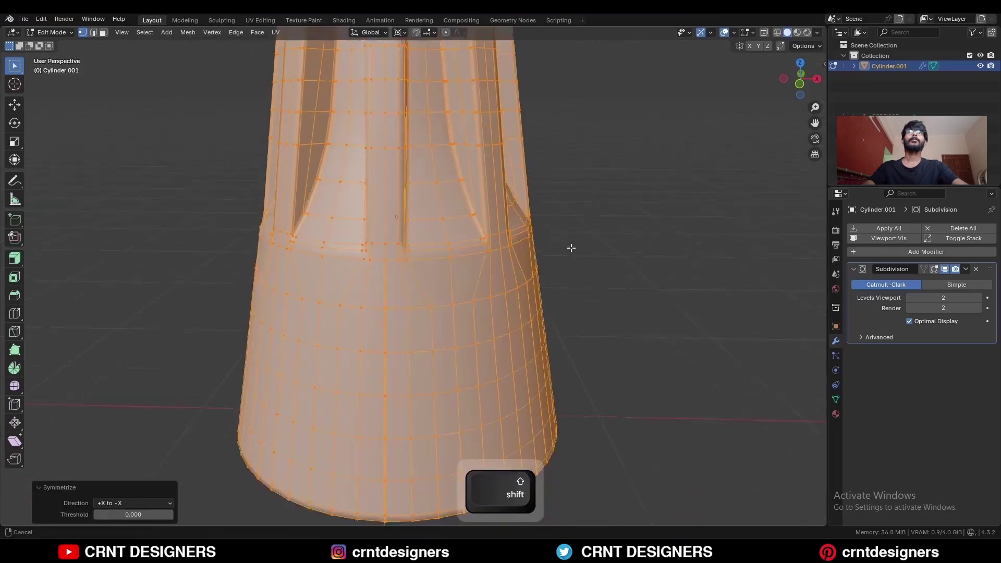
{"action": "scroll", "coordinate": [572, 249], "scroll_direction": "down", "scroll_amount": 1}
{"action": "scroll", "coordinate": [407, 286], "scroll_direction": "up", "scroll_amount": 4}
{"action": "key", "text": "2"}
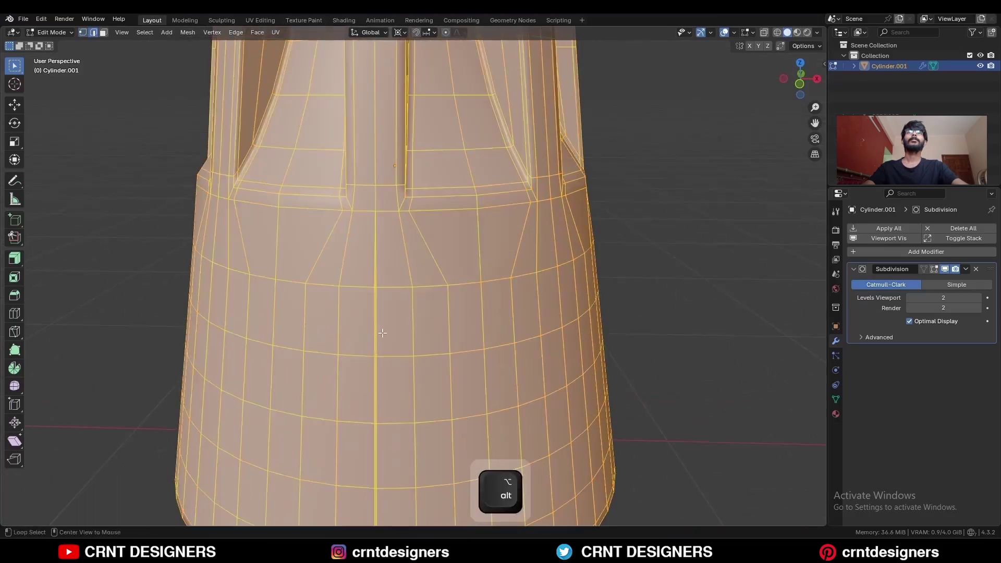
{"action": "left_click", "coordinate": [373, 336], "text": "alt"}
{"action": "key", "text": "ctrl+x"}
{"action": "scroll", "coordinate": [393, 387], "scroll_direction": "down", "scroll_amount": 3}
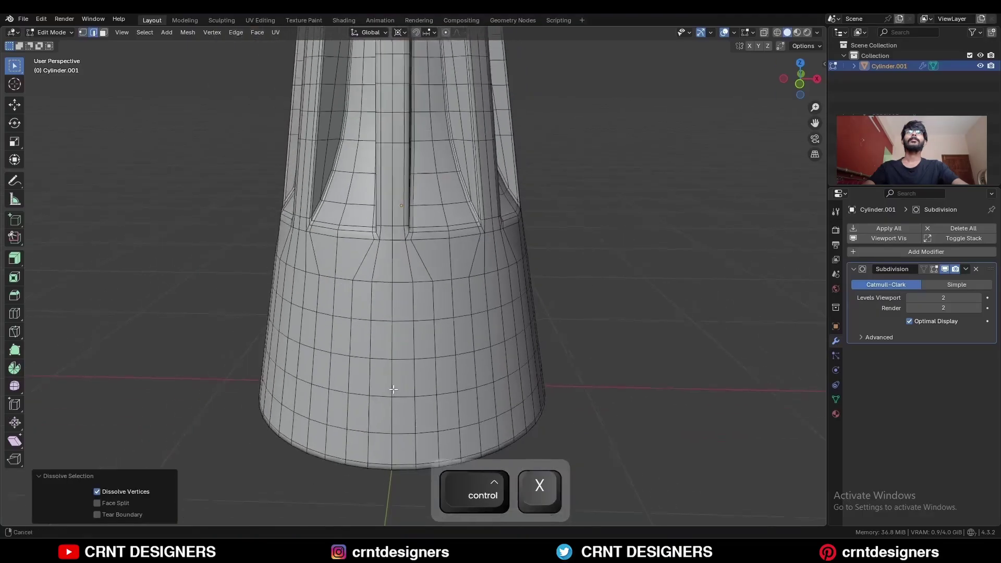
- Delete the vertical face loops in the grooves on both sides of the front rib, together with the top cap
{"action": "middle_click_drag", "start_coordinate": [393, 386], "coordinate": [397, 458]}
{"action": "key", "text": "3"}
{"action": "left_click", "coordinate": [420, 238], "text": "alt"}
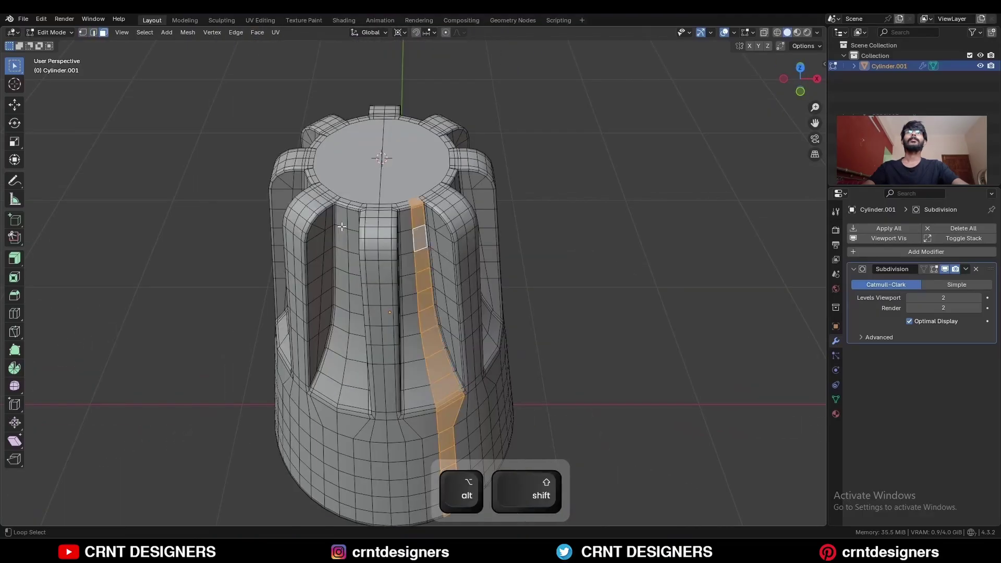
{"action": "left_click", "coordinate": [342, 226], "text": "alt+shift"}
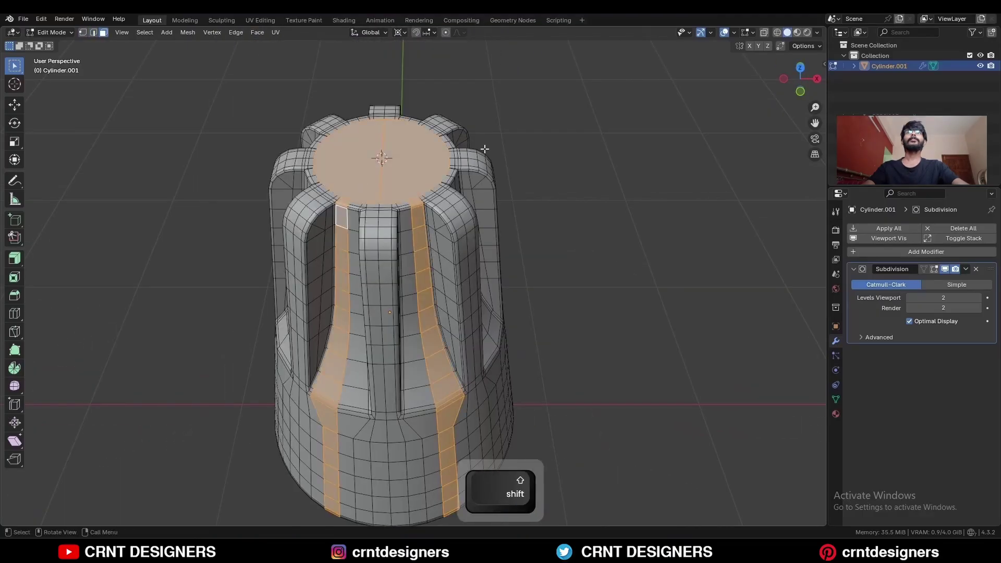
{"action": "key", "text": "x"}
{"action": "left_click", "coordinate": [485, 125]}
- Select all faces of the isolated front rib segment and separate them into their own object
{"action": "key", "text": "3"}
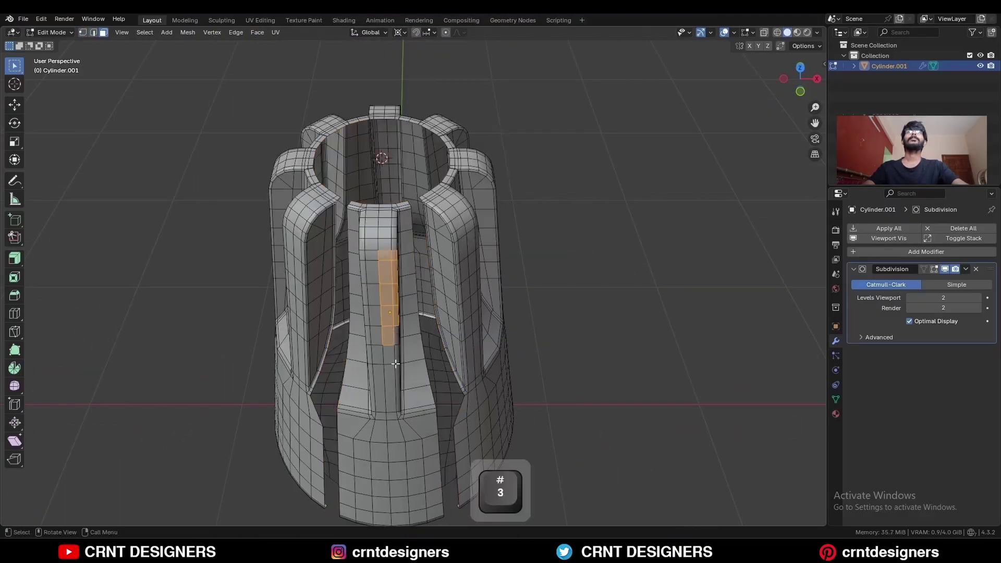
{"action": "key", "text": "ctrl+equal"}
{"action": "key", "text": "ctrl+equal"}
{"action": "key", "text": "ctrl+equal"}
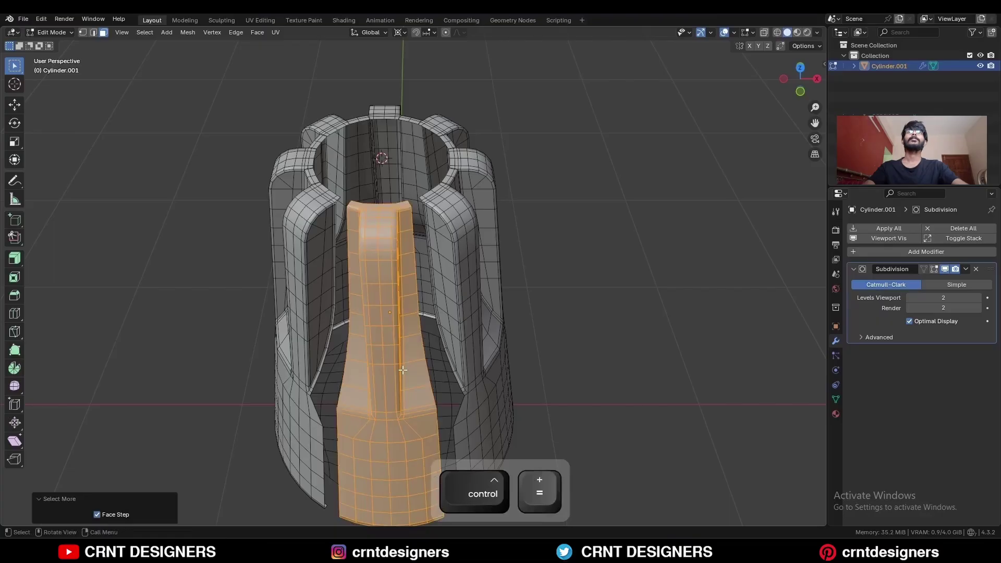
{"action": "left_click", "coordinate": [403, 370]}
- Leave mesh editing and delete the object holding the rest of the ring, keeping only the front segment
{"action": "key", "text": "Tab"}
{"action": "left_click", "coordinate": [453, 277]}
{"action": "key", "text": "x"}
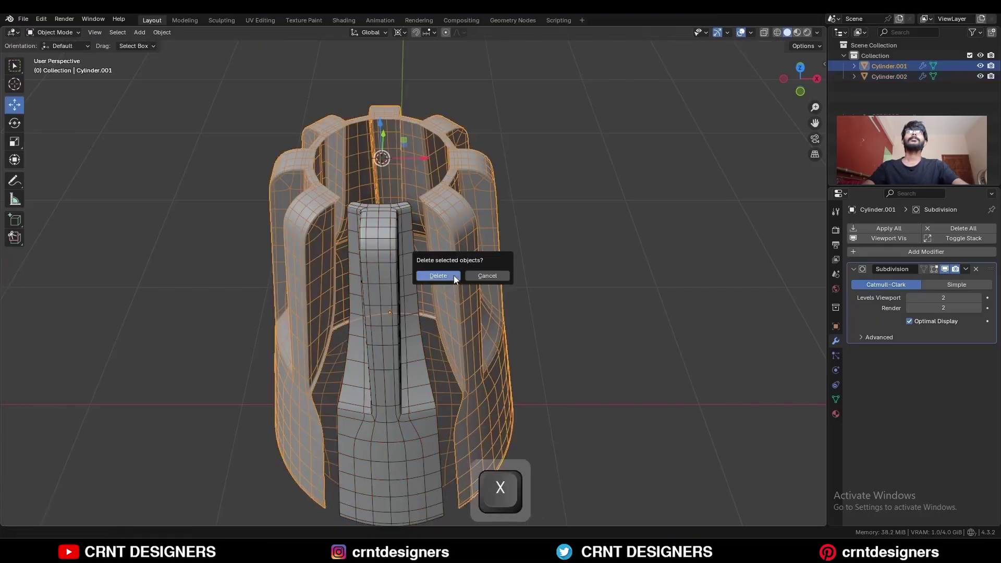
{"action": "left_click", "coordinate": [453, 277]}
- Duplicate the whole segment in top view and rotate the copy 45° about the Z axis
{"action": "key", "text": "shift+d"}
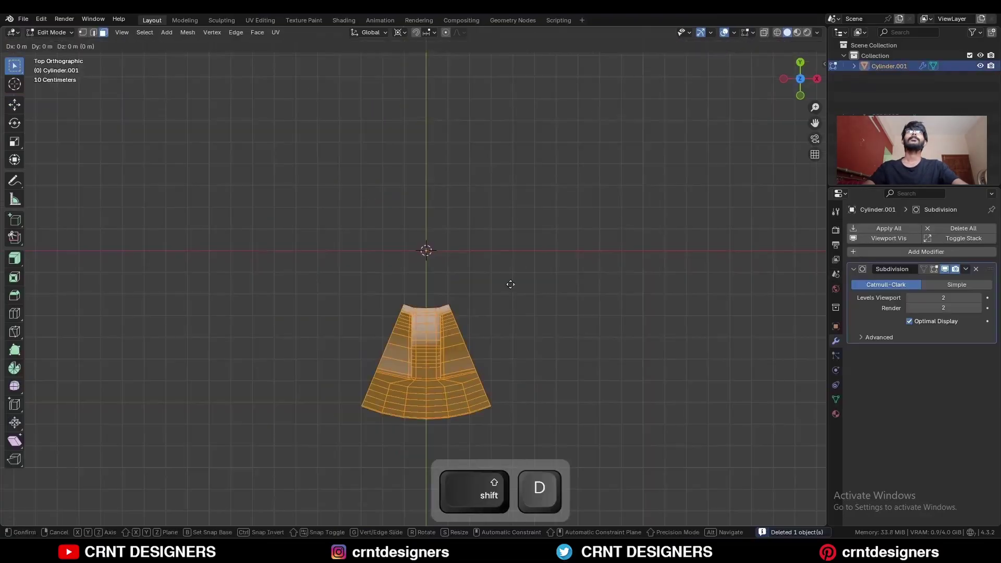
{"action": "key", "text": "r"}
{"action": "key", "text": "z"}
{"action": "key", "text": "4"}
{"action": "key", "text": "5"}
{"action": "key", "text": "Return"}
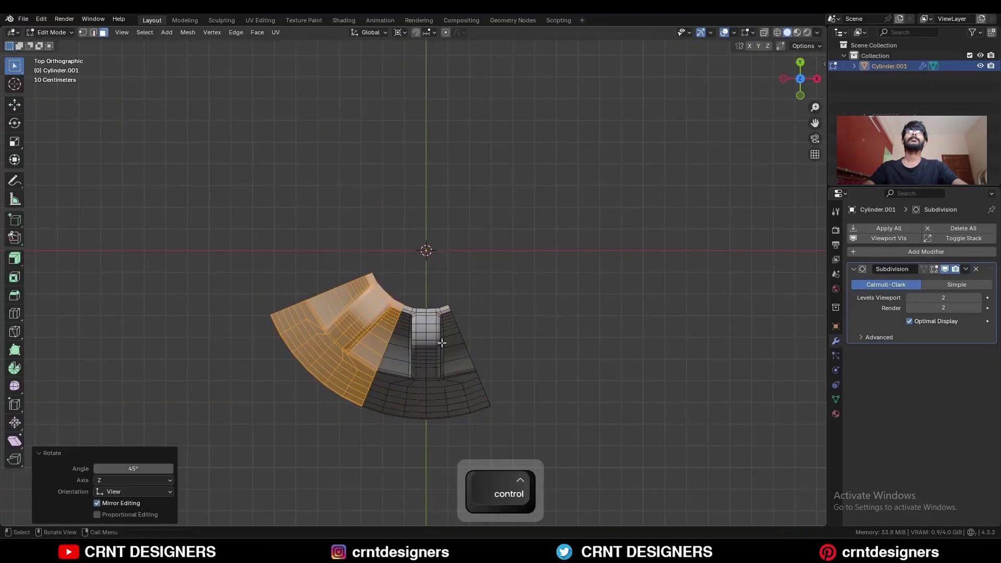
- Repeat the duplication for six more segments, each rotated a further 45° about Z, to close the ring
{"action": "key", "text": "shift+r"}
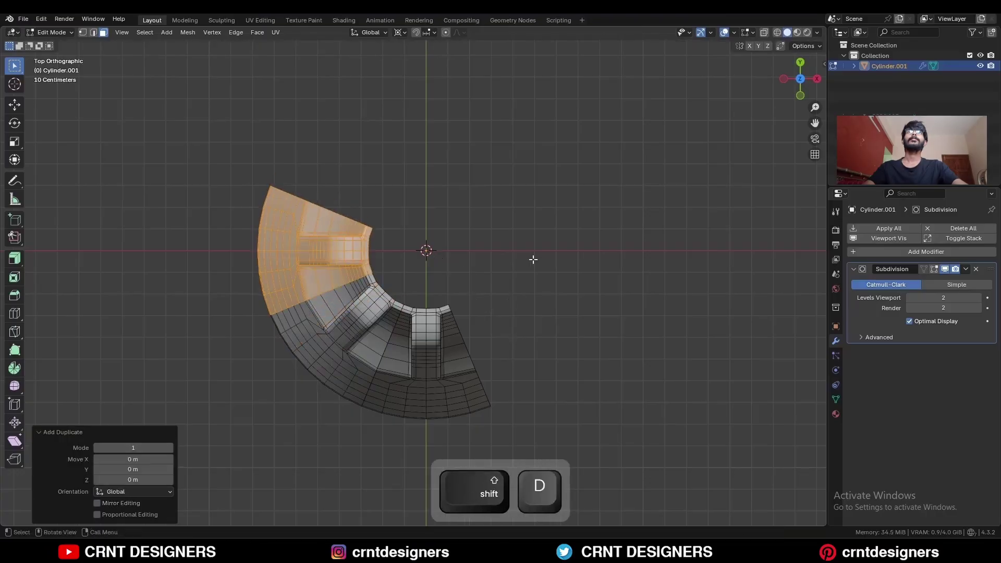
{"action": "key", "text": "shift+r"}
{"action": "key", "text": "shift+r"}
{"action": "key", "text": "shift+d"}
{"action": "key", "text": "r"}
{"action": "left_click", "coordinate": [527, 427], "text": "ctrl"}
{"action": "key", "text": "shift+d"}
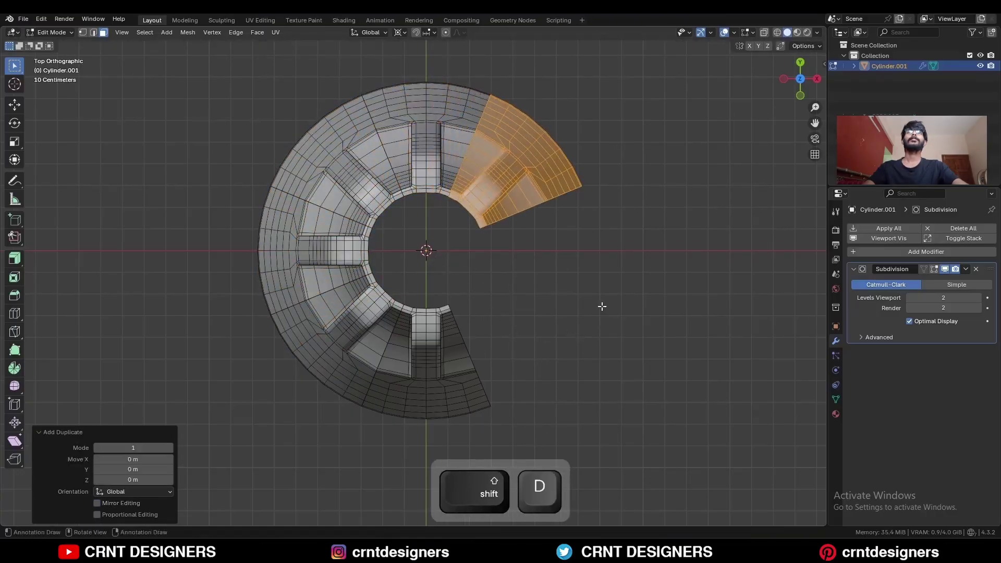
{"action": "key", "text": "r"}
{"action": "left_click", "coordinate": [563, 483], "text": "ctrl"}
{"action": "key", "text": "shift+d"}
{"action": "key", "text": "r"}
{"action": "left_click", "coordinate": [526, 491], "text": "ctrl"}
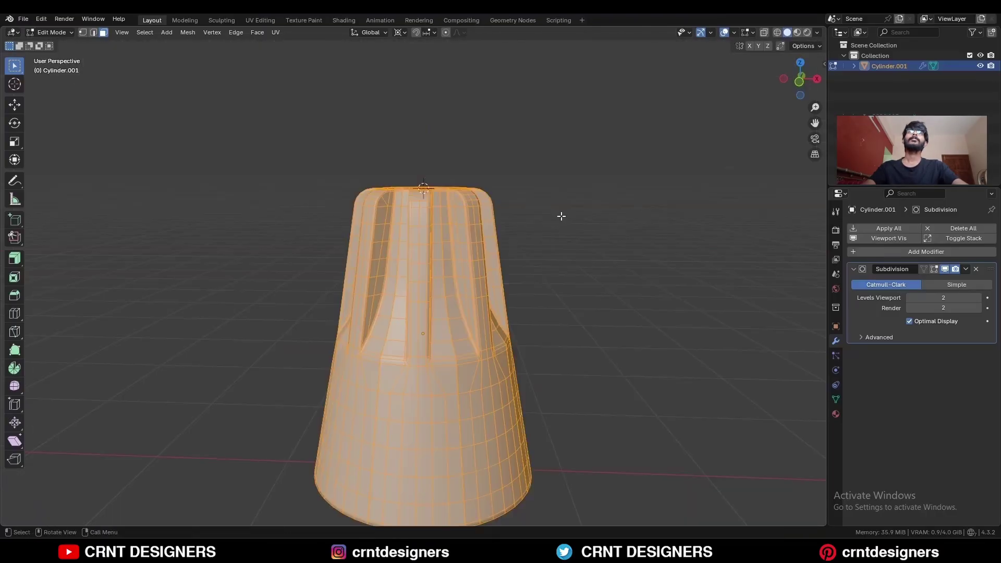
- Merge the duplicated segments' overlapping vertices by distance and clear the selection
{"action": "key", "text": "m"}
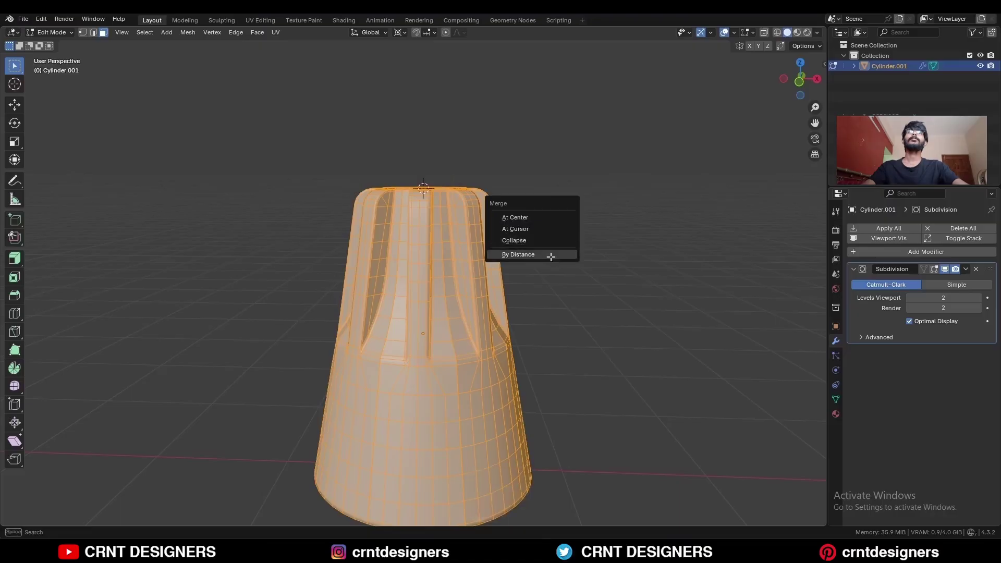
{"action": "left_click", "coordinate": [550, 253]}
{"action": "middle_click_drag", "start_coordinate": [555, 268], "coordinate": [549, 167], "text": "shift"}
{"action": "left_click", "coordinate": [554, 221]}
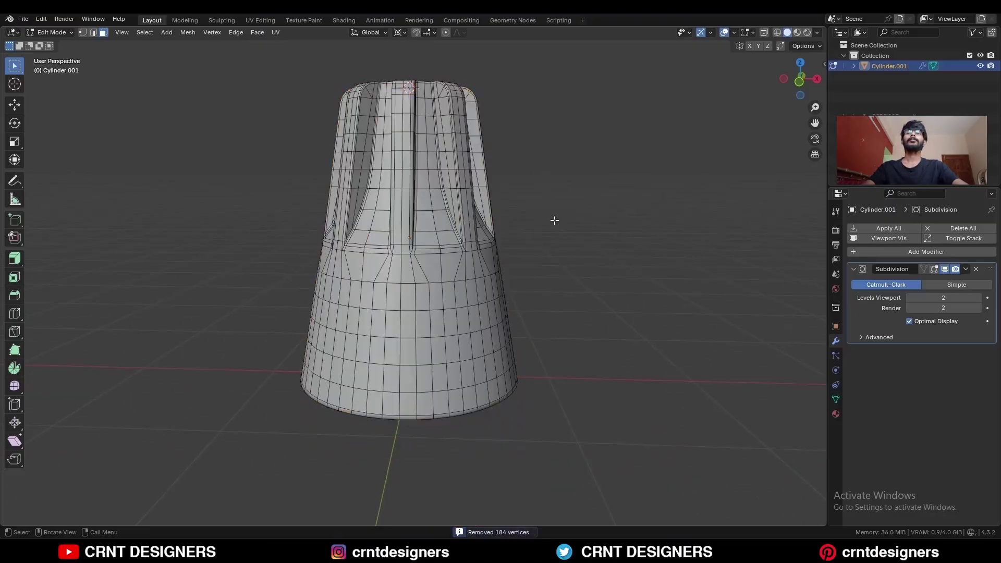
- Select the edge loop around the open top of the ribbed body and fill it with a single face
{"action": "middle_click_drag", "start_coordinate": [525, 201], "coordinate": [497, 174]}
{"action": "left_click", "coordinate": [445, 102], "text": "alt"}
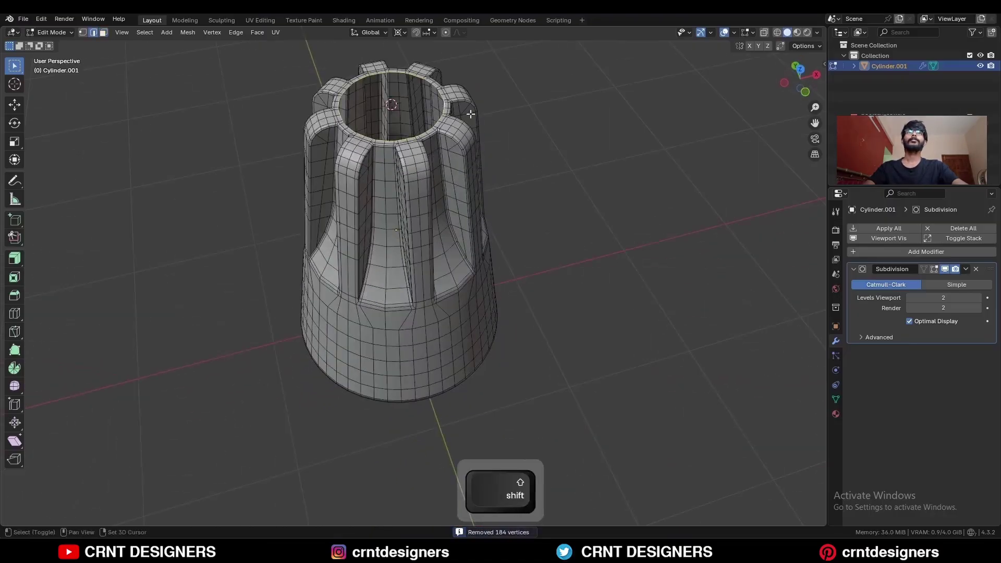
{"action": "middle_click_drag", "start_coordinate": [445, 103], "coordinate": [461, 229], "text": "shift"}
{"action": "scroll", "coordinate": [607, 181], "scroll_direction": "up", "scroll_amount": 4}
{"action": "key", "text": "Escape"}
{"action": "key", "text": "f"}
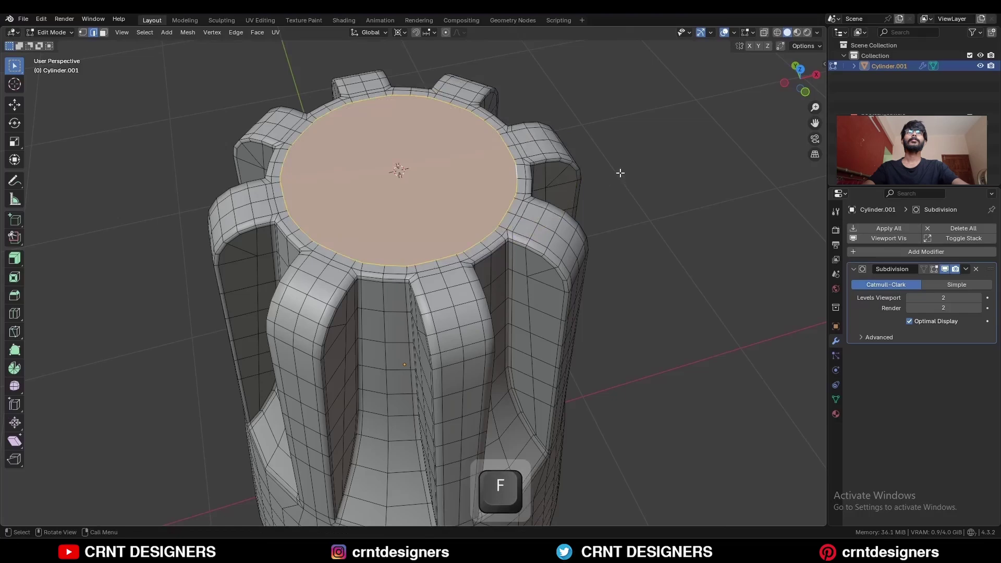
- Inset the top face by about 0.012 m and shape the inner outline into a regular circle with the Circle tool
{"action": "key", "text": "i"}
{"action": "left_click", "coordinate": [637, 183]}
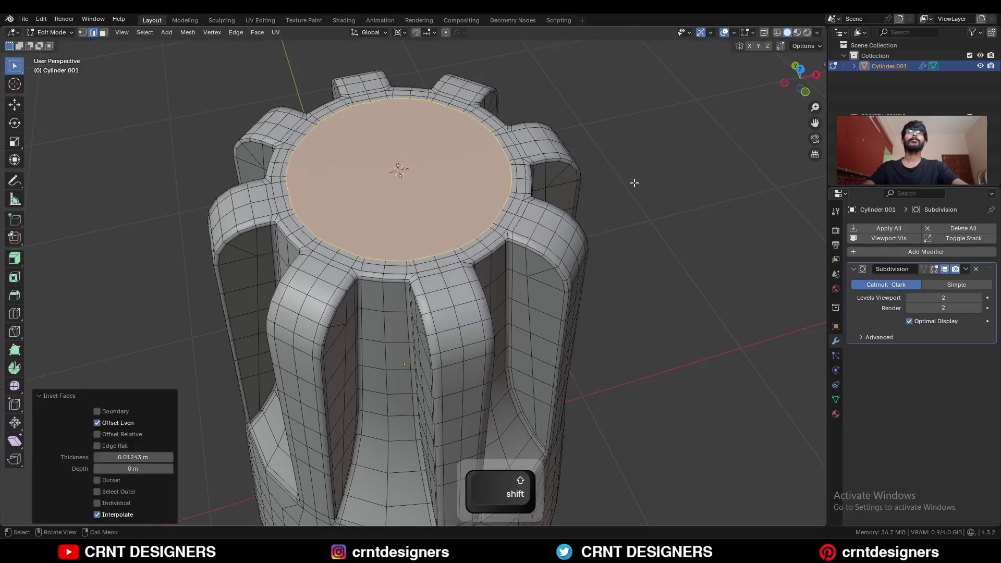
{"action": "middle_click_drag", "start_coordinate": [637, 184], "coordinate": [561, 141]}
{"action": "right_click", "coordinate": [562, 133]}
{"action": "left_click", "coordinate": [605, 130]}
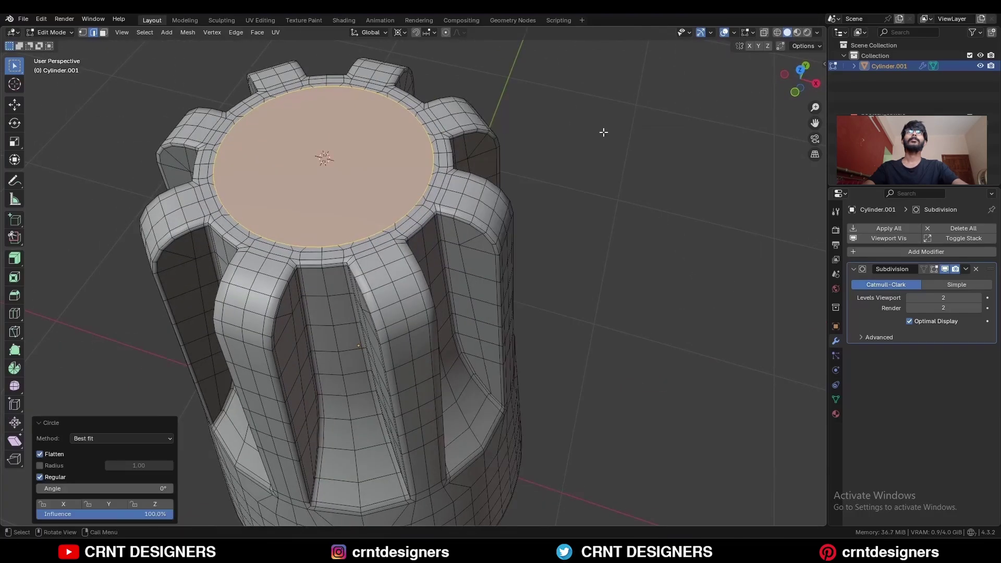
- Inset the circular top face by about 0.055 m in top view and delete the inner face
{"action": "key", "text": "KP_7"}
{"action": "key", "text": "i"}
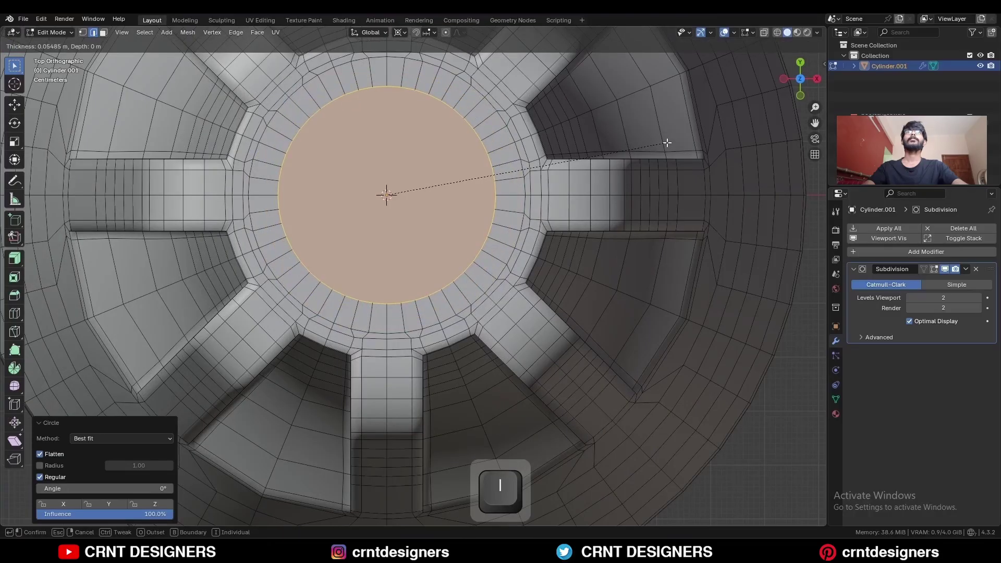
{"action": "left_click", "coordinate": [667, 142]}
{"action": "key", "text": "x"}
{"action": "left_click", "coordinate": [668, 142]}
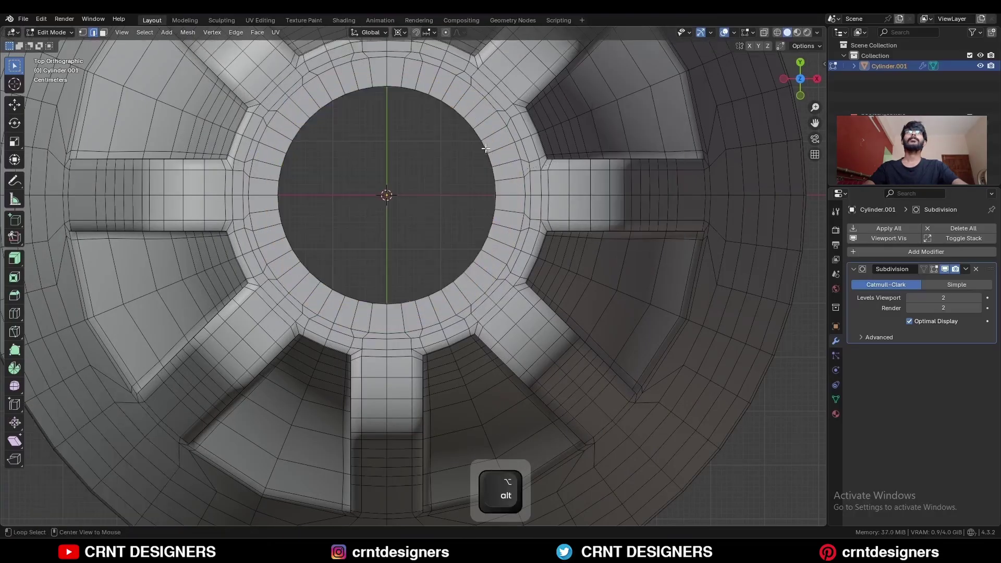
- Grid Fill the circular hole's edge loop with a span of 12 and an offset of 8
{"action": "left_click", "coordinate": [257, 33]}
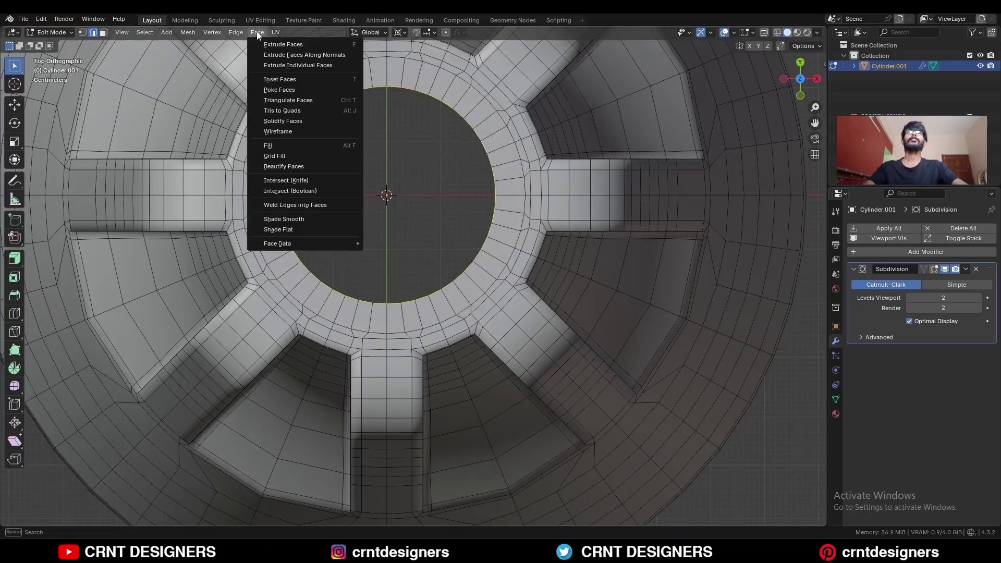
{"action": "left_click", "coordinate": [286, 157]}
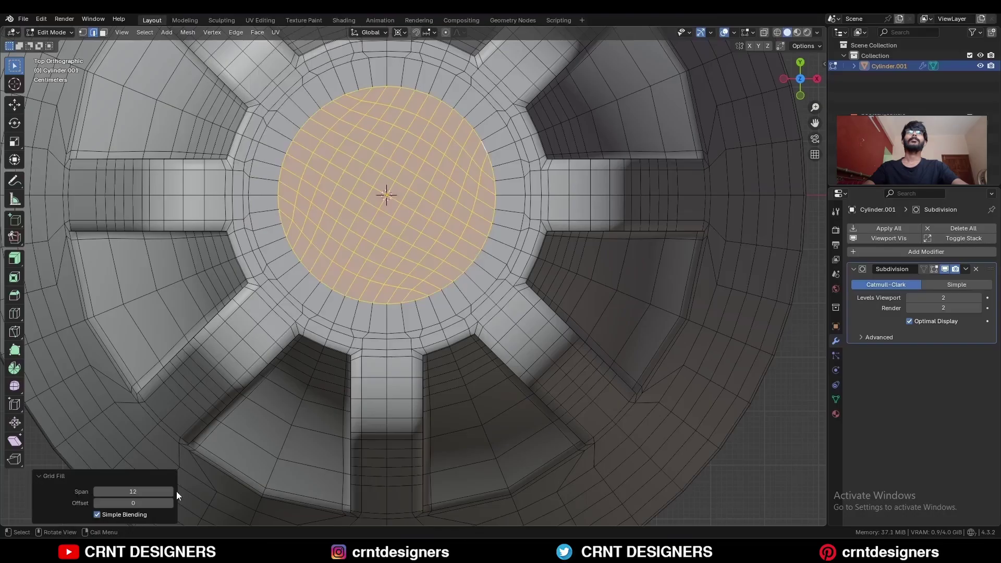
{"action": "scroll", "coordinate": [172, 501], "scroll_direction": "up", "scroll_amount": 8, "text": "ctrl"}
{"action": "scroll", "coordinate": [472, 166], "scroll_direction": "down", "scroll_amount": 3}
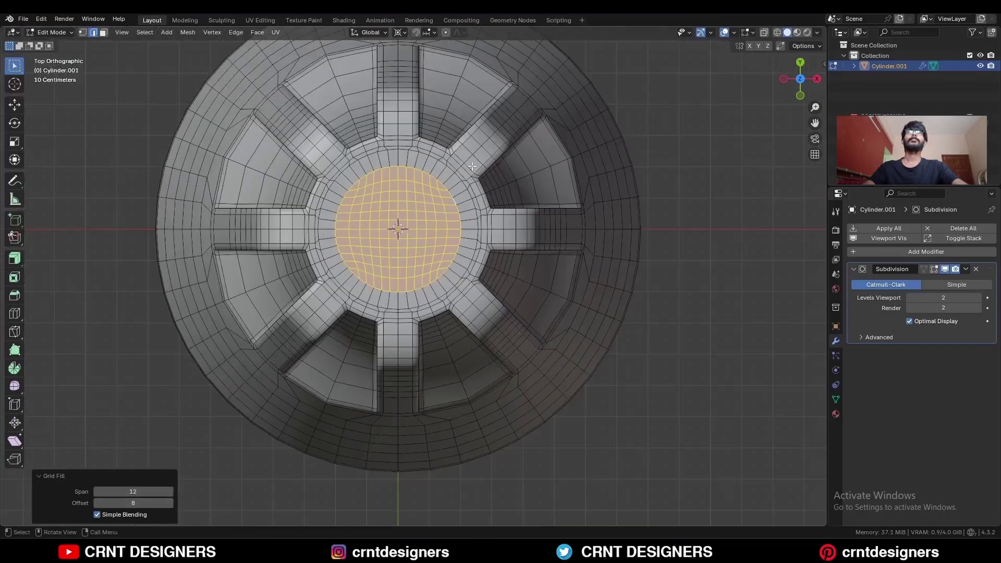
- Select four horizontal edge loops around the lower body and bevel them with two segments, about 0.046 m wide
{"action": "middle_click_drag", "start_coordinate": [472, 166], "coordinate": [457, 271]}
{"action": "left_click", "coordinate": [456, 261], "text": "alt+shift"}
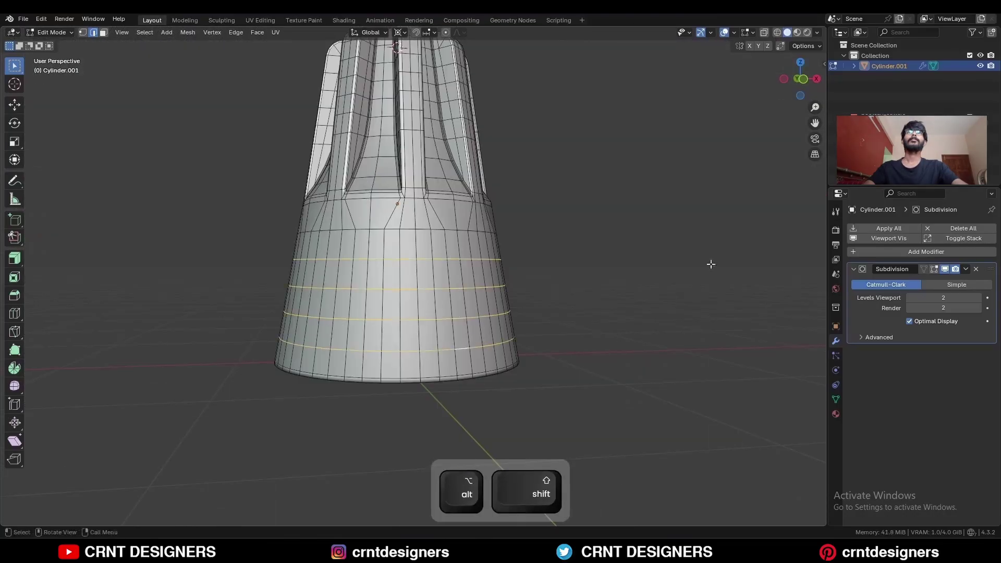
{"action": "key", "text": "ctrl+b"}
{"action": "left_click", "coordinate": [756, 240]}
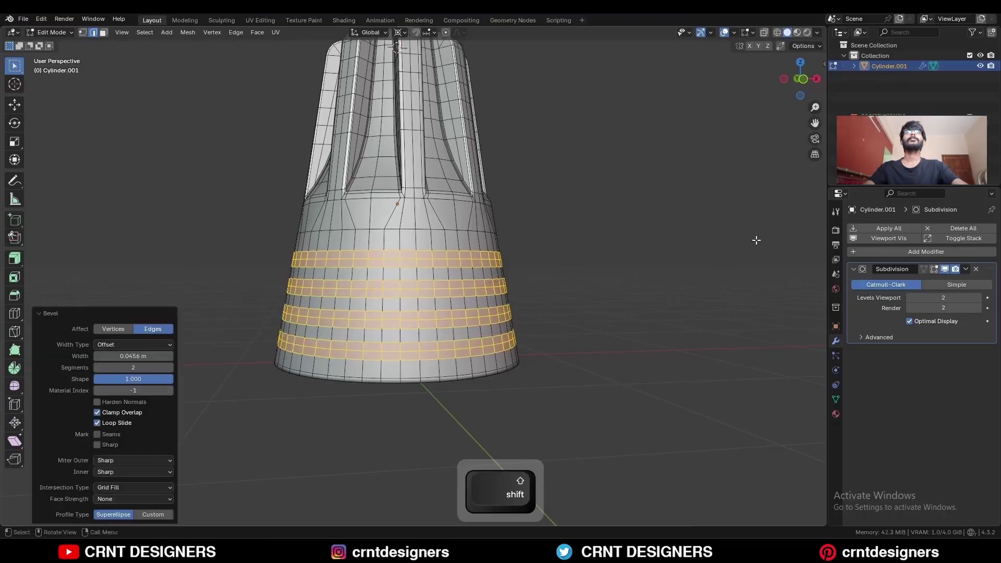
- Reduce the selection to the bevels' centre loops and Shrink/Fatten them inward by about 0.05 m to form grooves
{"action": "key", "text": "ctrl+KP_Subtract"}
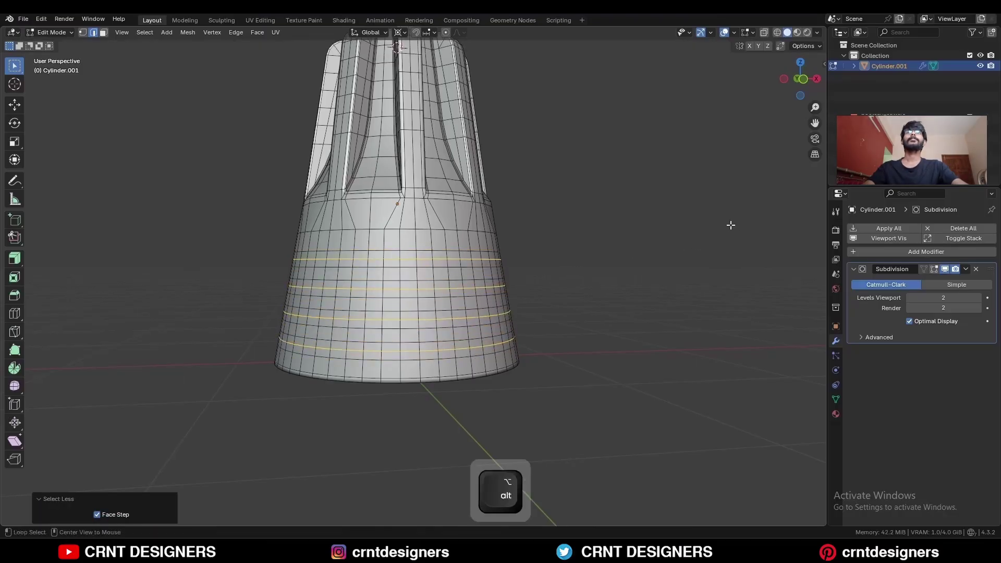
{"action": "key", "text": "alt+s"}
{"action": "left_click", "coordinate": [712, 253]}
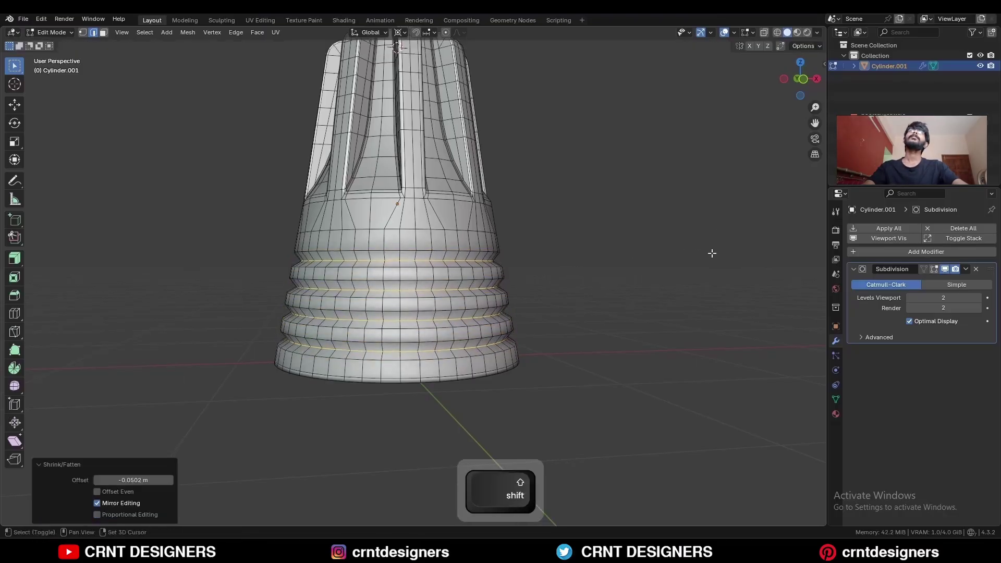
- Bevel the four groove centre loops with one segment, about 0.044 m wide, and inset the resulting bands by about 0.011 m
{"action": "scroll", "coordinate": [574, 262], "scroll_direction": "up", "scroll_amount": 3}
{"action": "key", "text": "ctrl+b"}
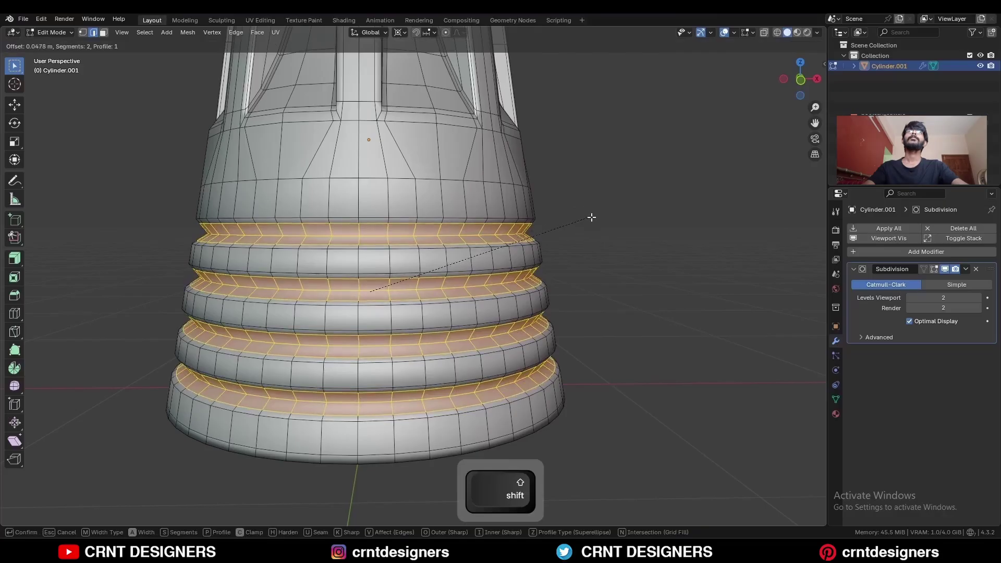
{"action": "scroll", "coordinate": [594, 219], "scroll_direction": "down", "scroll_amount": 1}
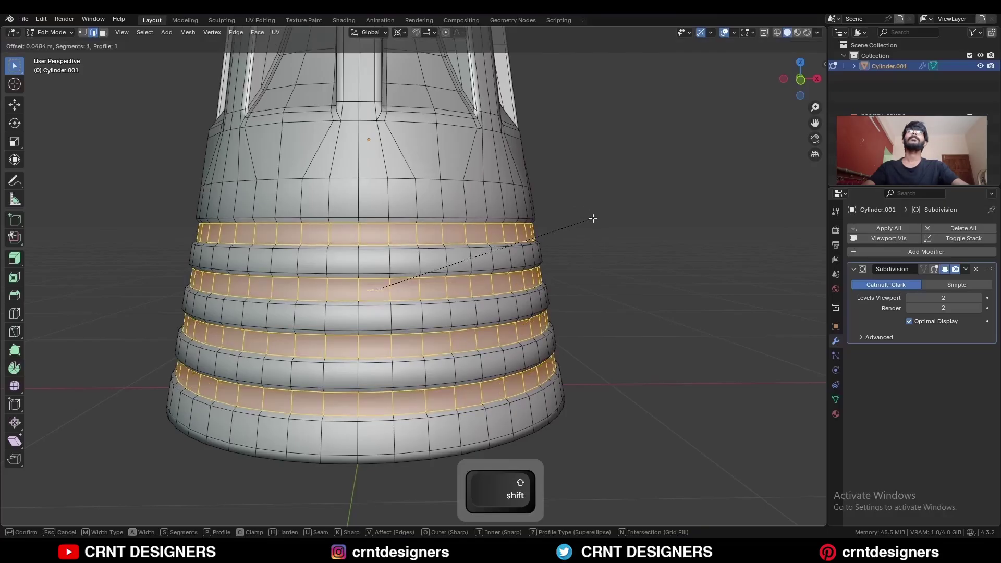
{"action": "left_click", "coordinate": [594, 219]}
{"action": "key", "text": "i"}
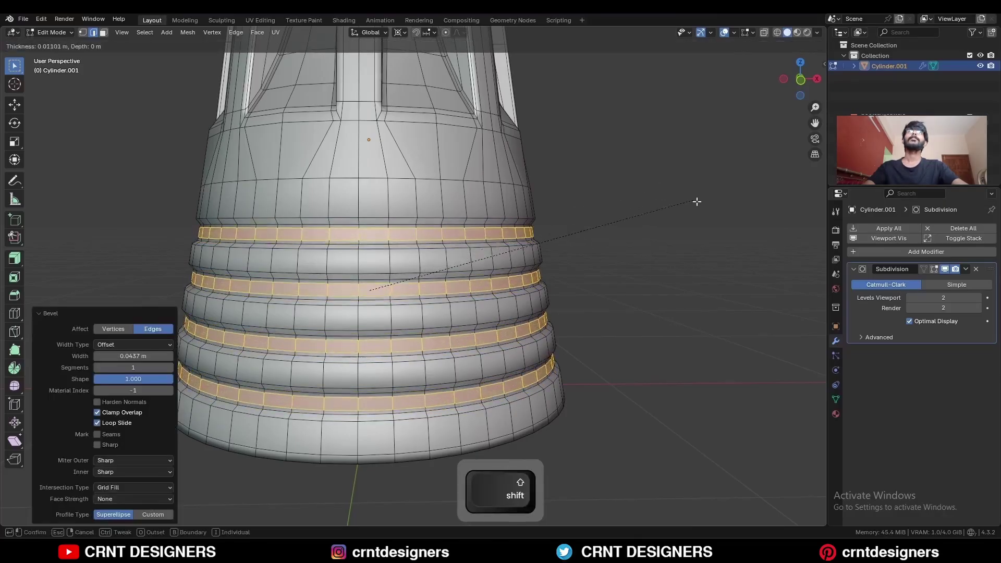
{"action": "left_click", "coordinate": [699, 205]}
- Select the outer border loops of all four grooves and bevel them with one segment
{"action": "left_click", "coordinate": [525, 246], "text": "alt+shift"}
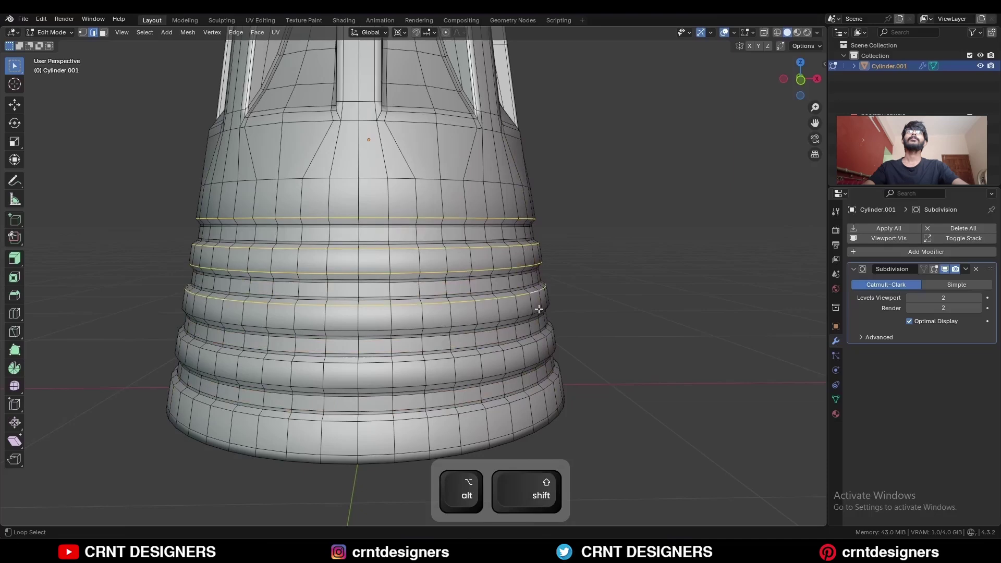
{"action": "left_click", "coordinate": [544, 359], "text": "alt+shift"}
{"action": "middle_click_drag", "start_coordinate": [643, 311], "coordinate": [663, 239], "text": "shift"}
{"action": "key", "text": "ctrl+b"}
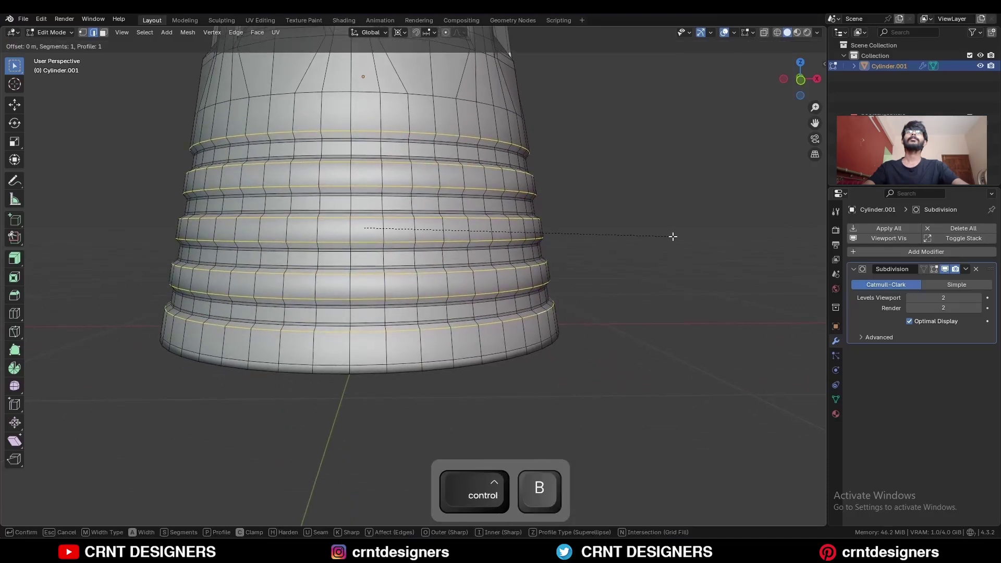
- Save the file and inspect the complete model from the top, front and angled views, with and without the wireframe overlay
{"action": "key", "text": "ctrl+s"}
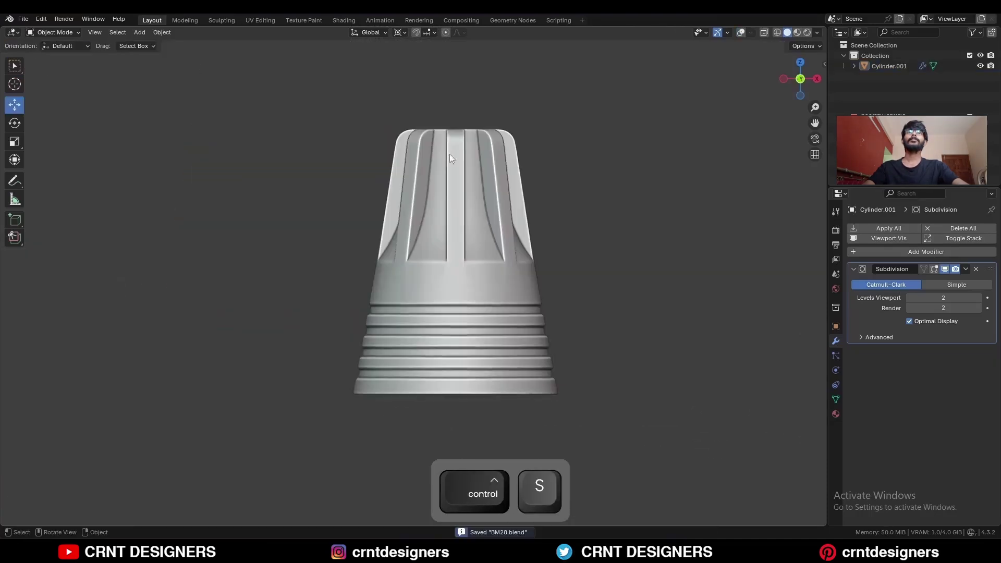
{"action": "middle_click_drag", "start_coordinate": [506, 258], "coordinate": [655, 194]}
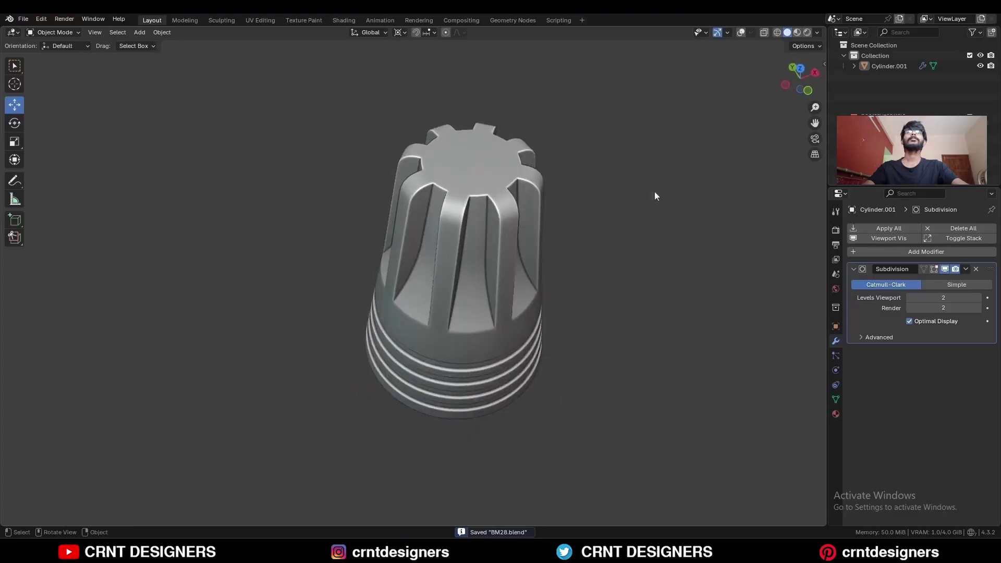
{"action": "left_click", "coordinate": [802, 67]}
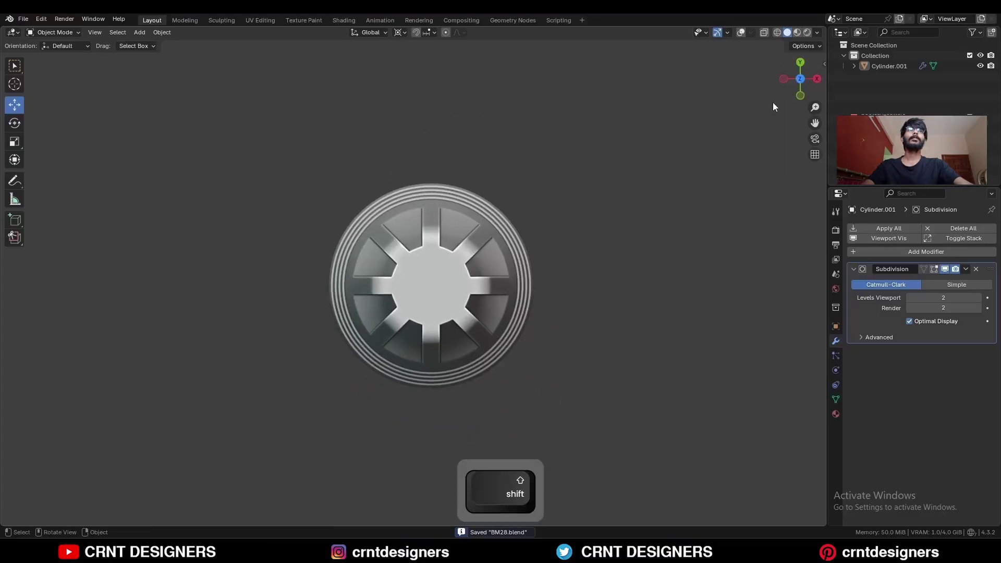
{"action": "key", "text": "alt+shift+z"}
{"action": "left_click", "coordinate": [800, 96]}
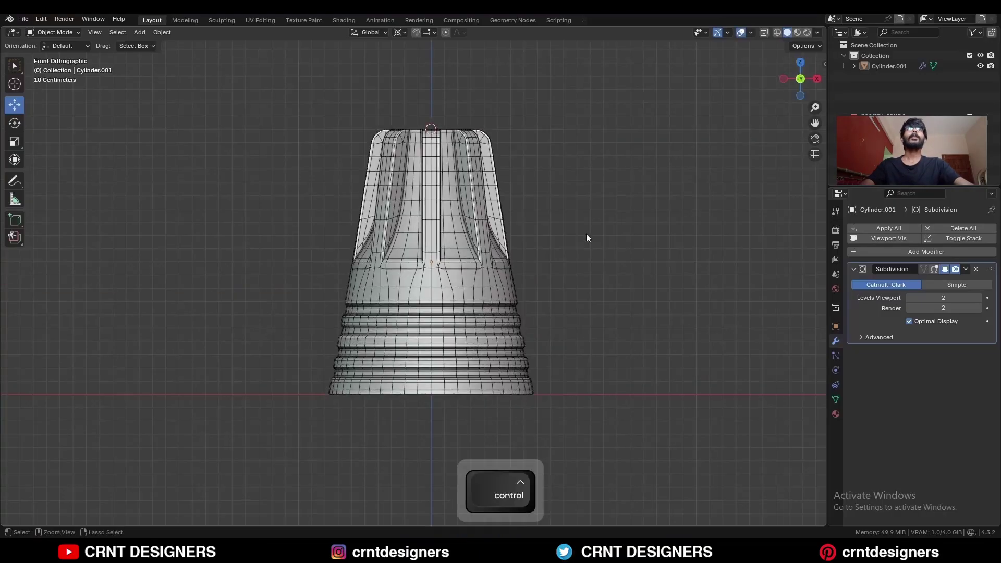
{"action": "key", "text": "ctrl+s"}
{"action": "key", "text": "alt+shift+z"}
{"action": "middle_click_drag", "start_coordinate": [418, 253], "coordinate": [532, 284]}
{"action": "middle_click_drag", "start_coordinate": [359, 239], "coordinate": [502, 217]}
{"action": "key", "text": "ctrl+s"}
{"action": "middle_click_drag", "start_coordinate": [562, 157], "coordinate": [558, 150]}
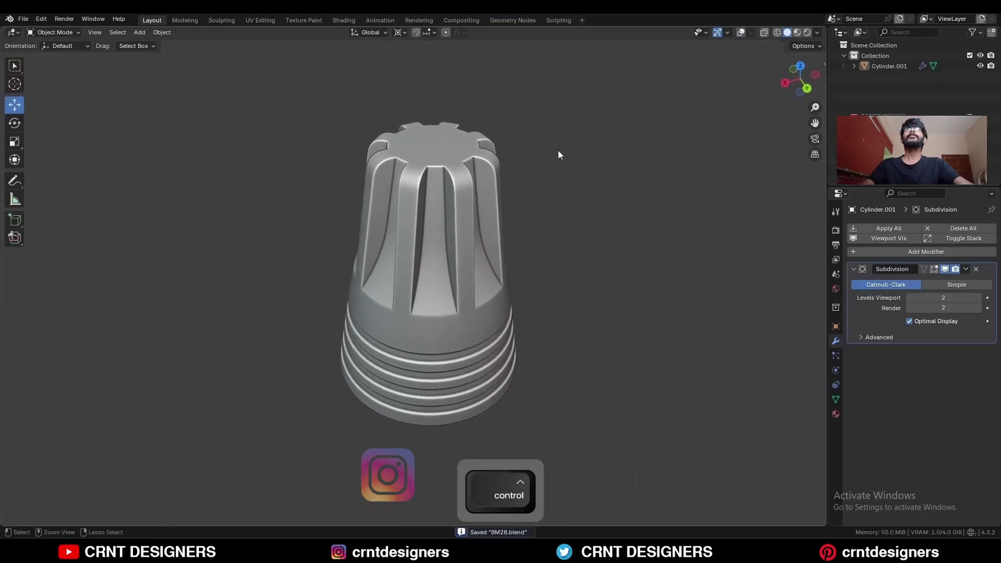